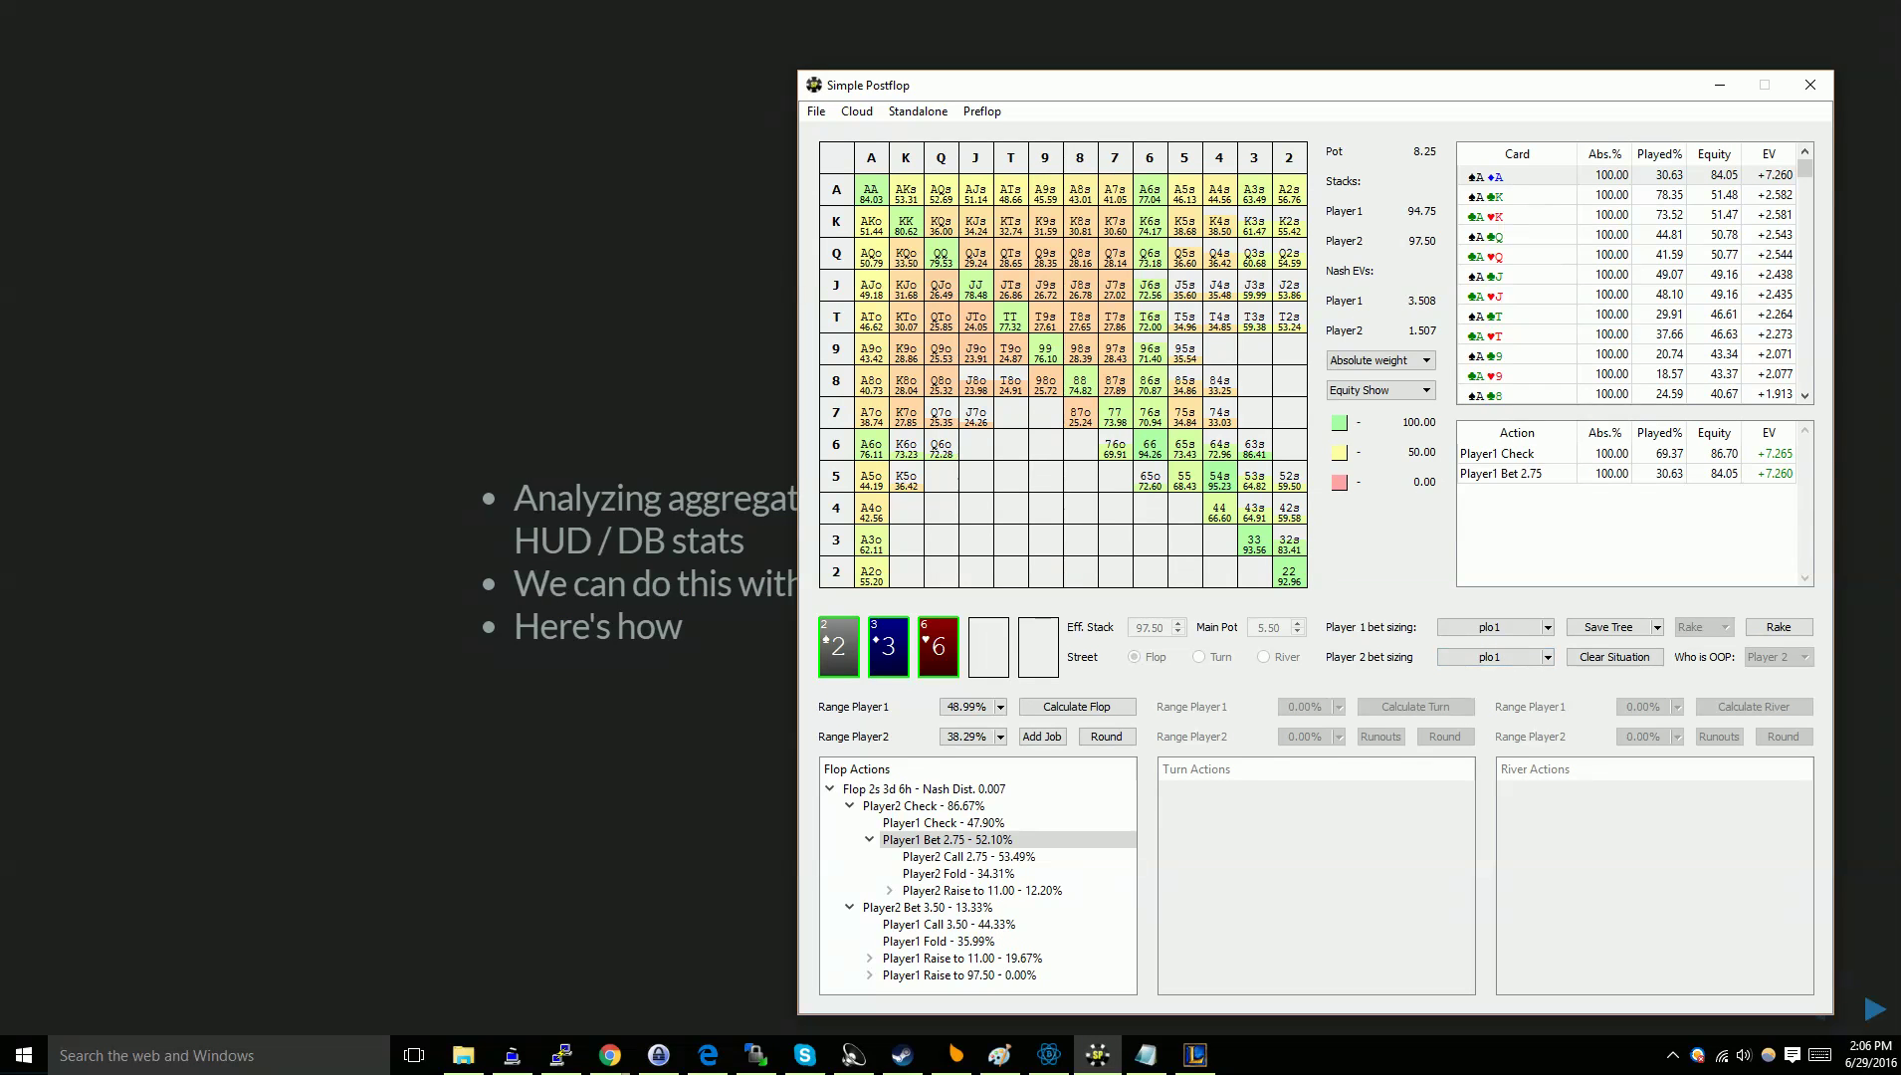
Open the HU Preflop solver and load the BBvs25xBTN situation from the cloud list.
left_click(982, 110)
left_click(982, 133)
left_click(376, 306)
left_click(379, 330)
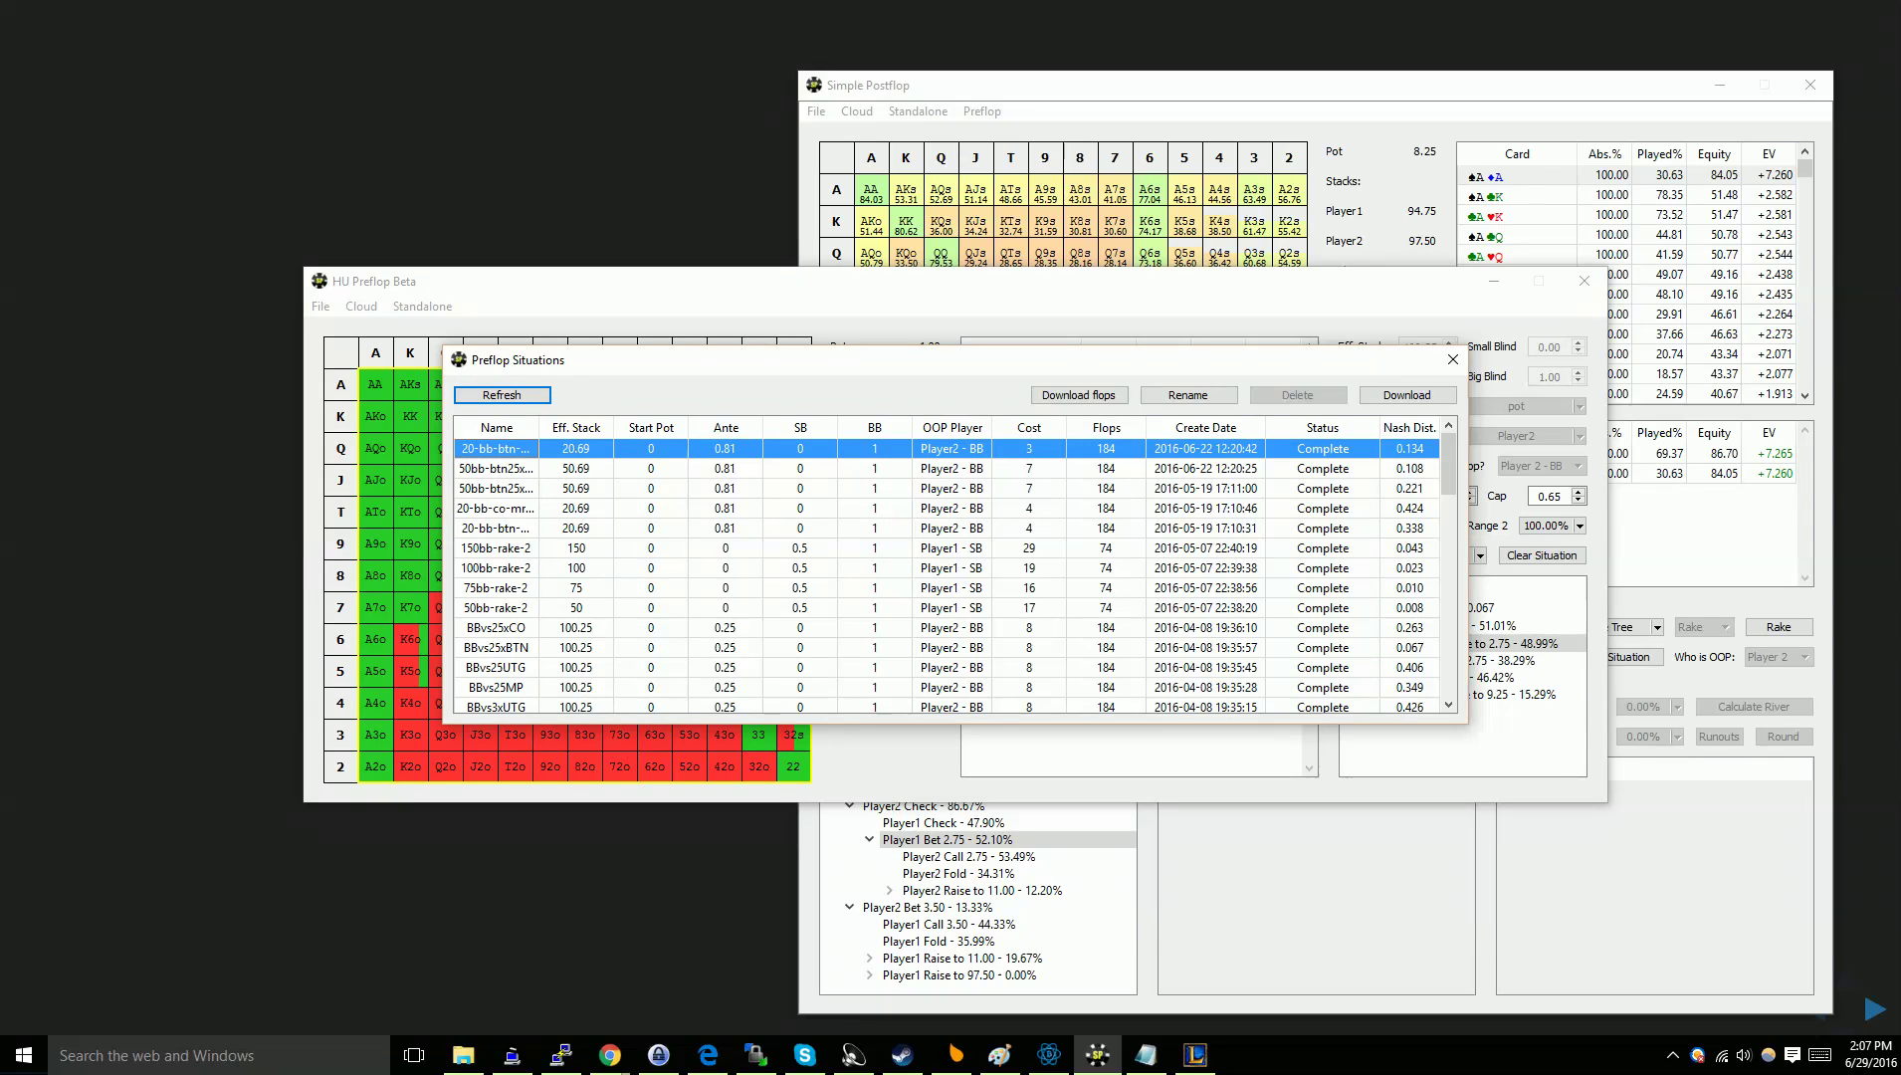
mouse_move(1447, 463)
left_mouse_down()
mouse_move(1448, 488)
mouse_move(1448, 467)
left_mouse_up()
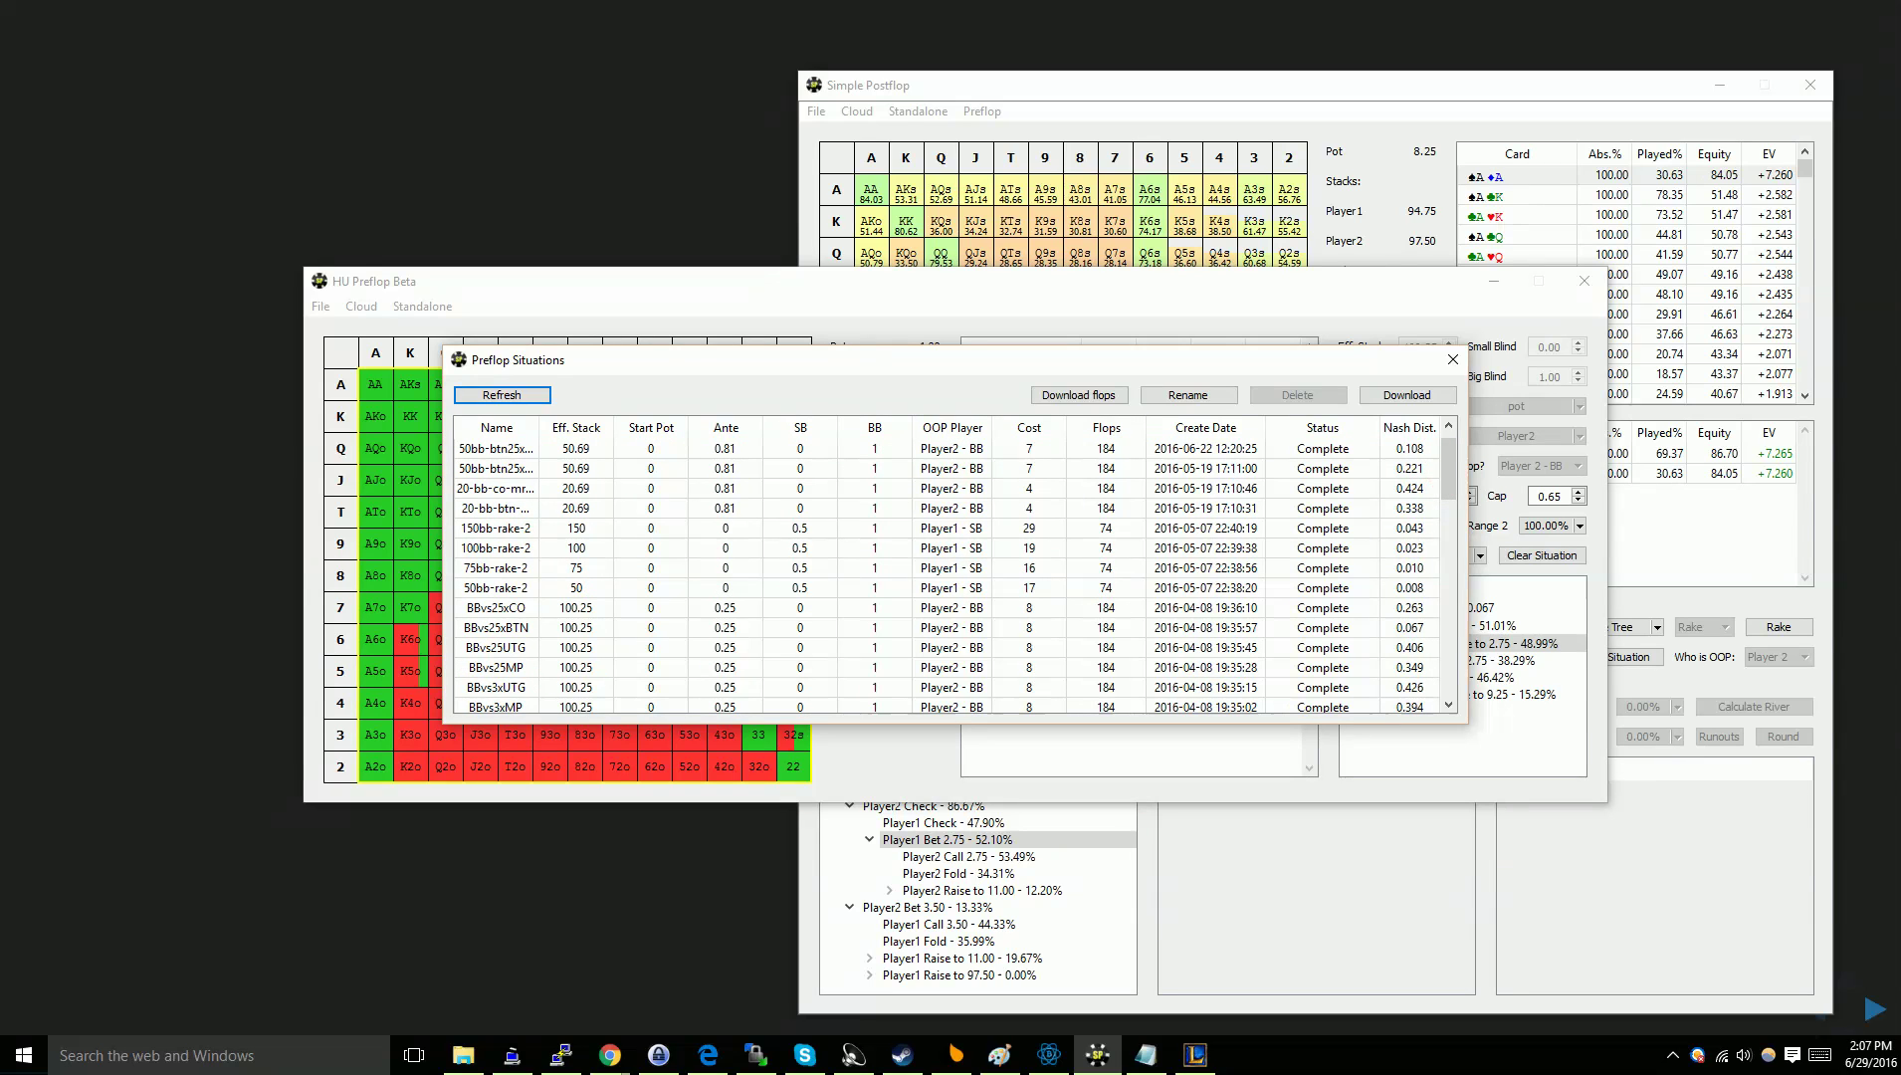
double_click(587, 627)
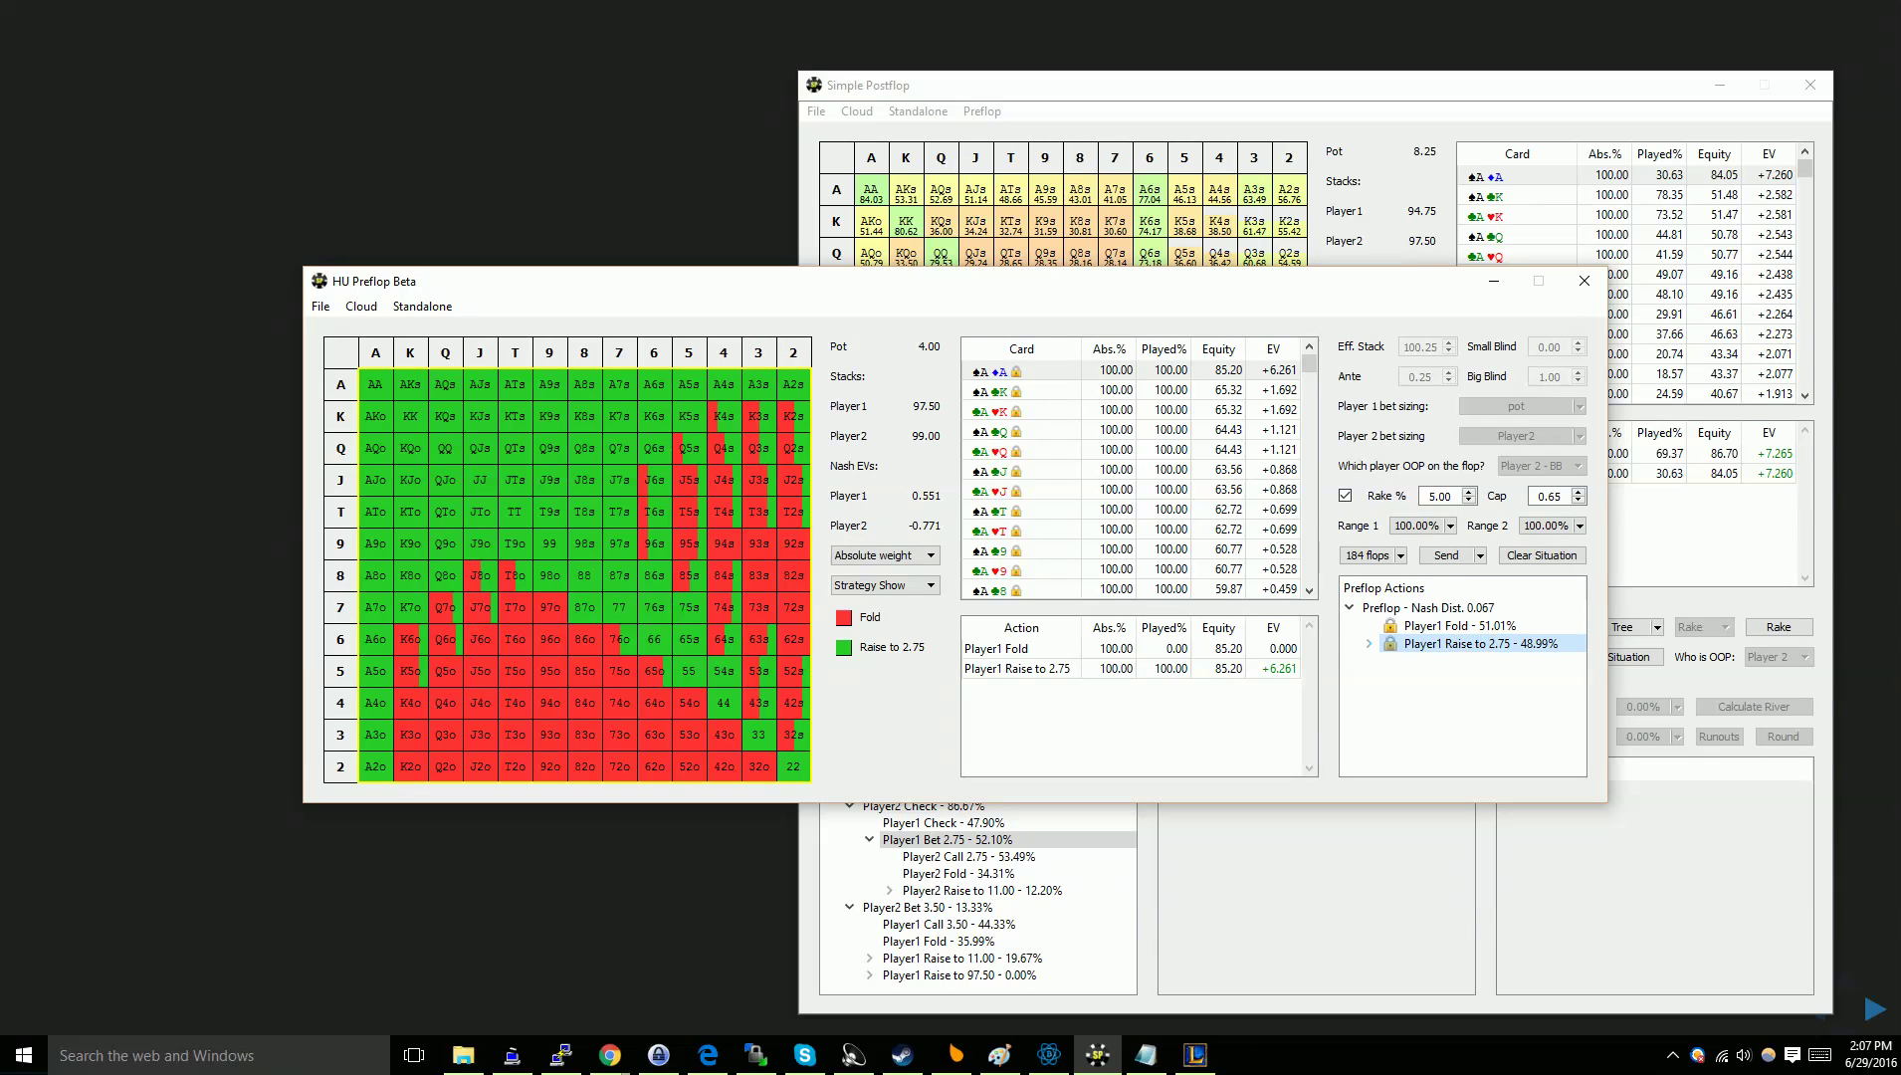
Reopen the cloud Preflop Situations list and select BBvs25xBTN.
left_click(361, 306)
left_click(369, 325)
left_click(535, 648)
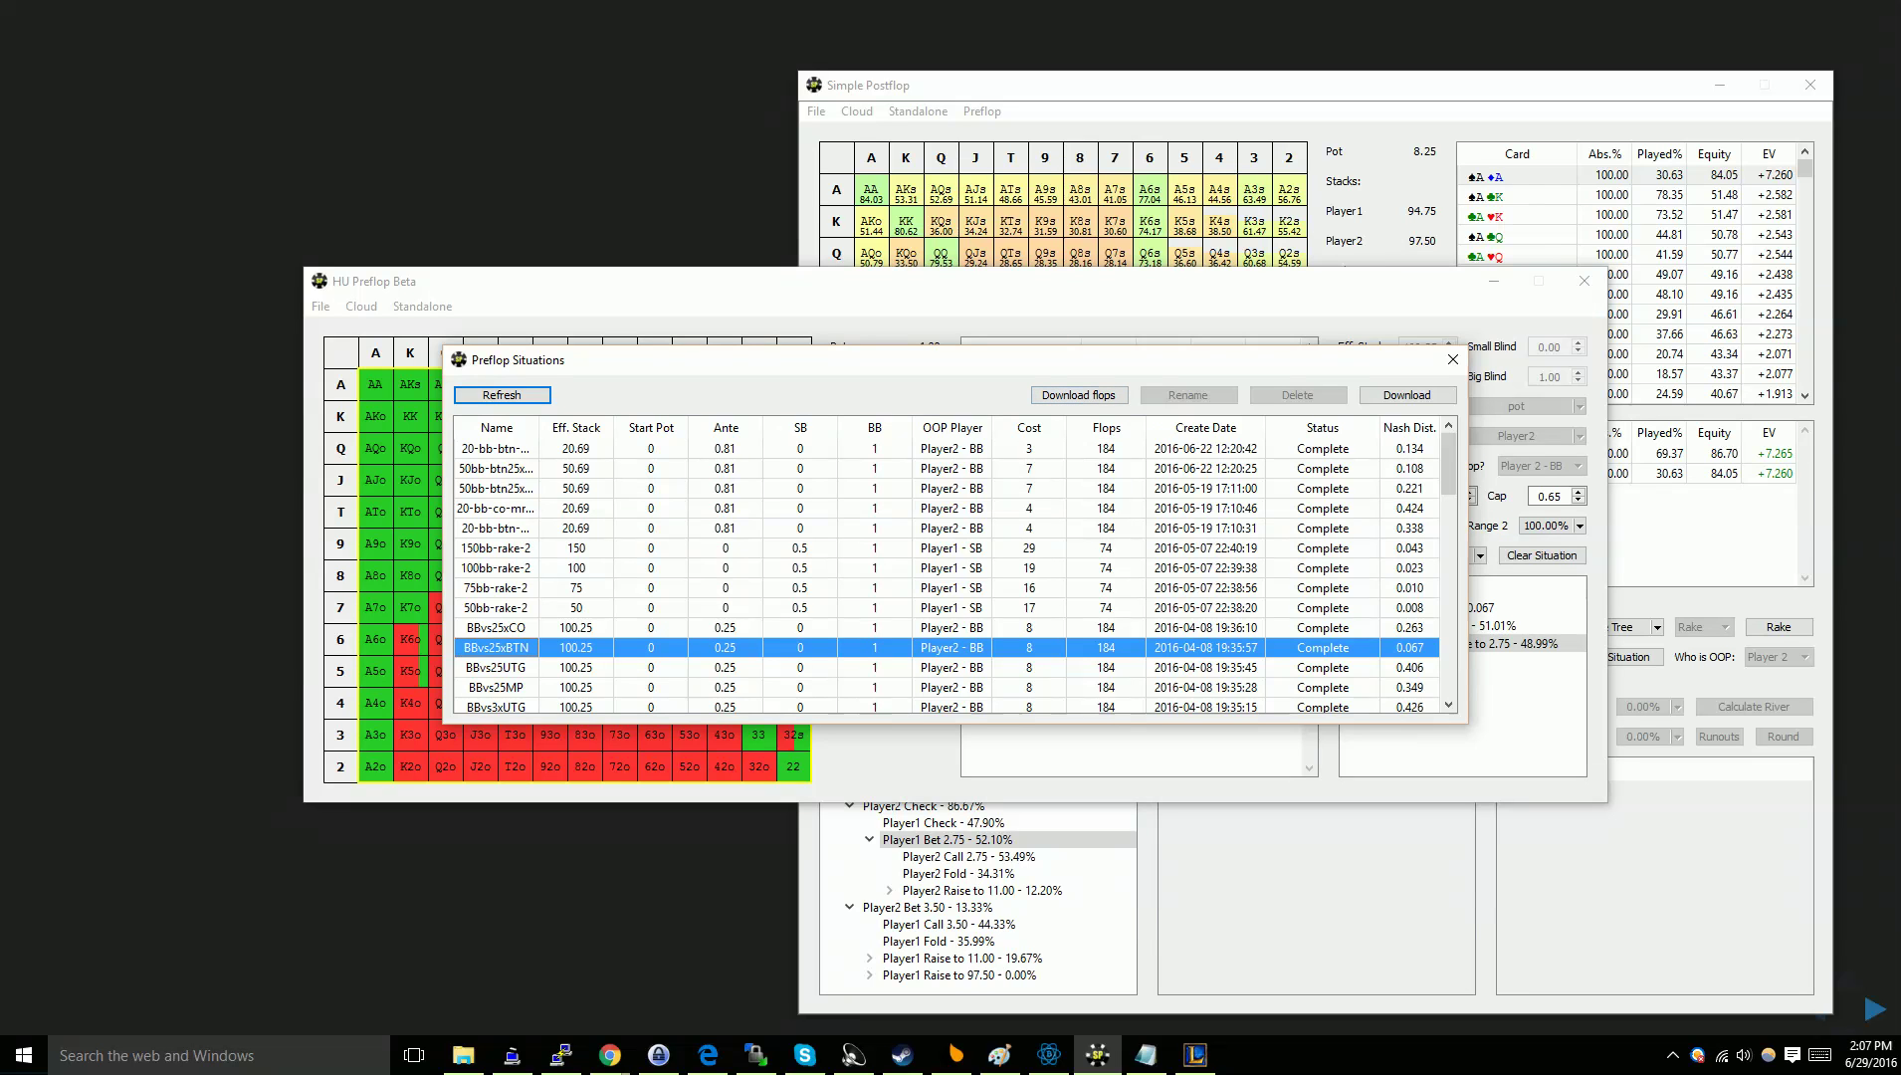
Close the preflop windows and open 2h4d9s.bin from BBvs25xBTN > Preflop > Player1 Raise to 2.75 > Player2 Call 2.75.
left_click(1452, 359)
left_click(1577, 280)
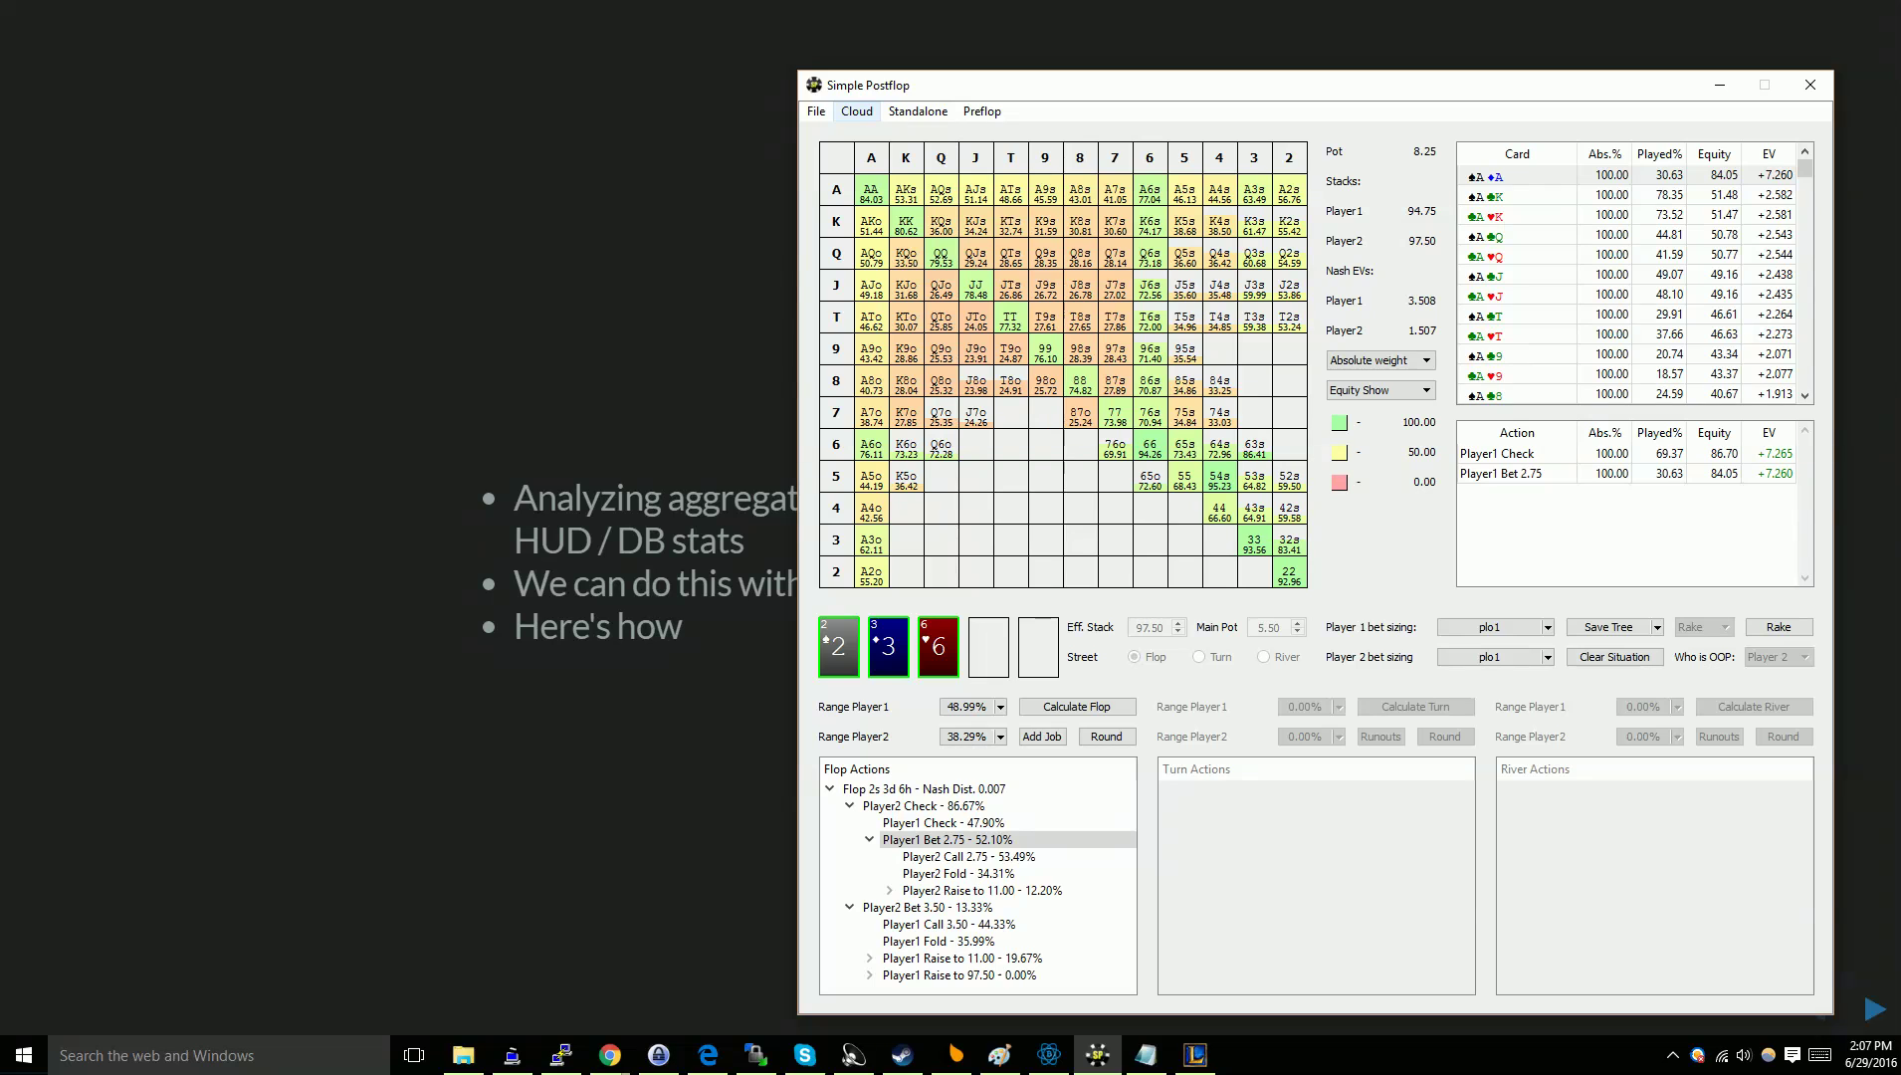
left_click(815, 111)
left_click(827, 128)
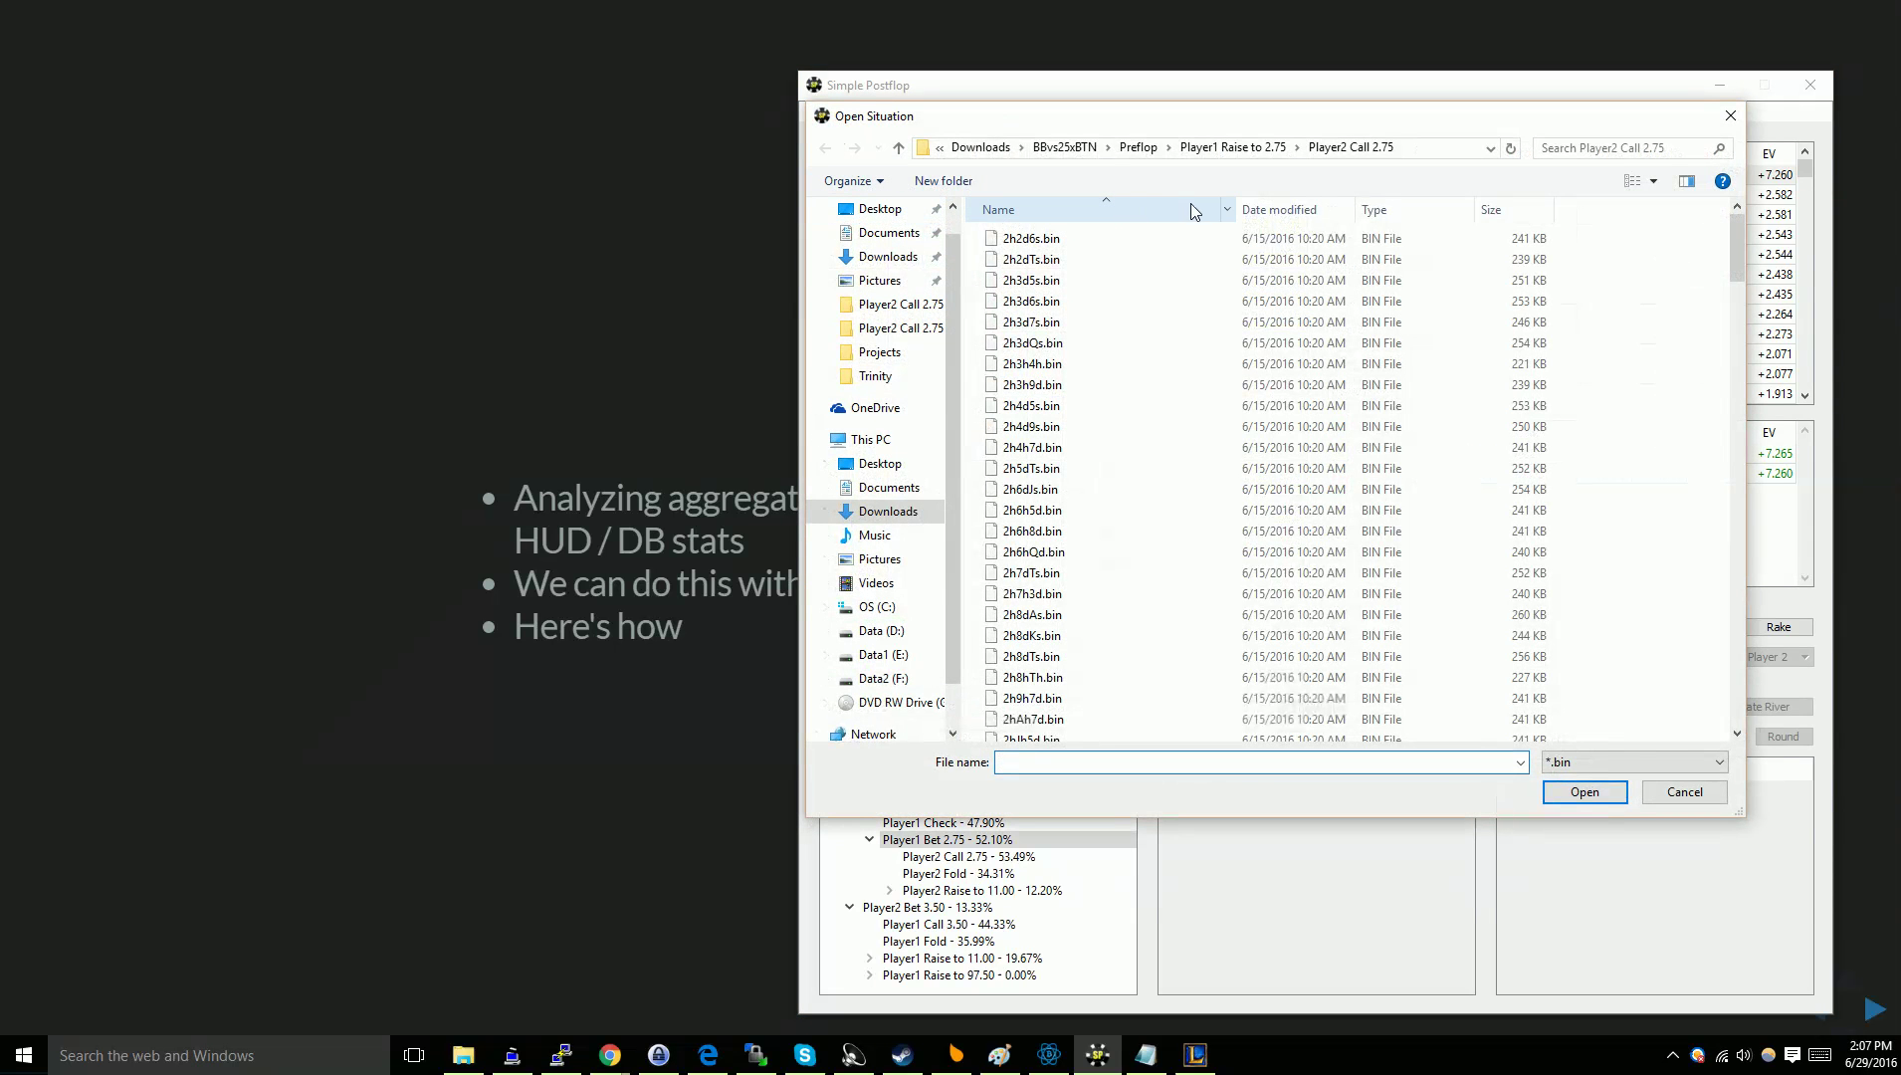
left_click(1062, 150)
double_click(1037, 244)
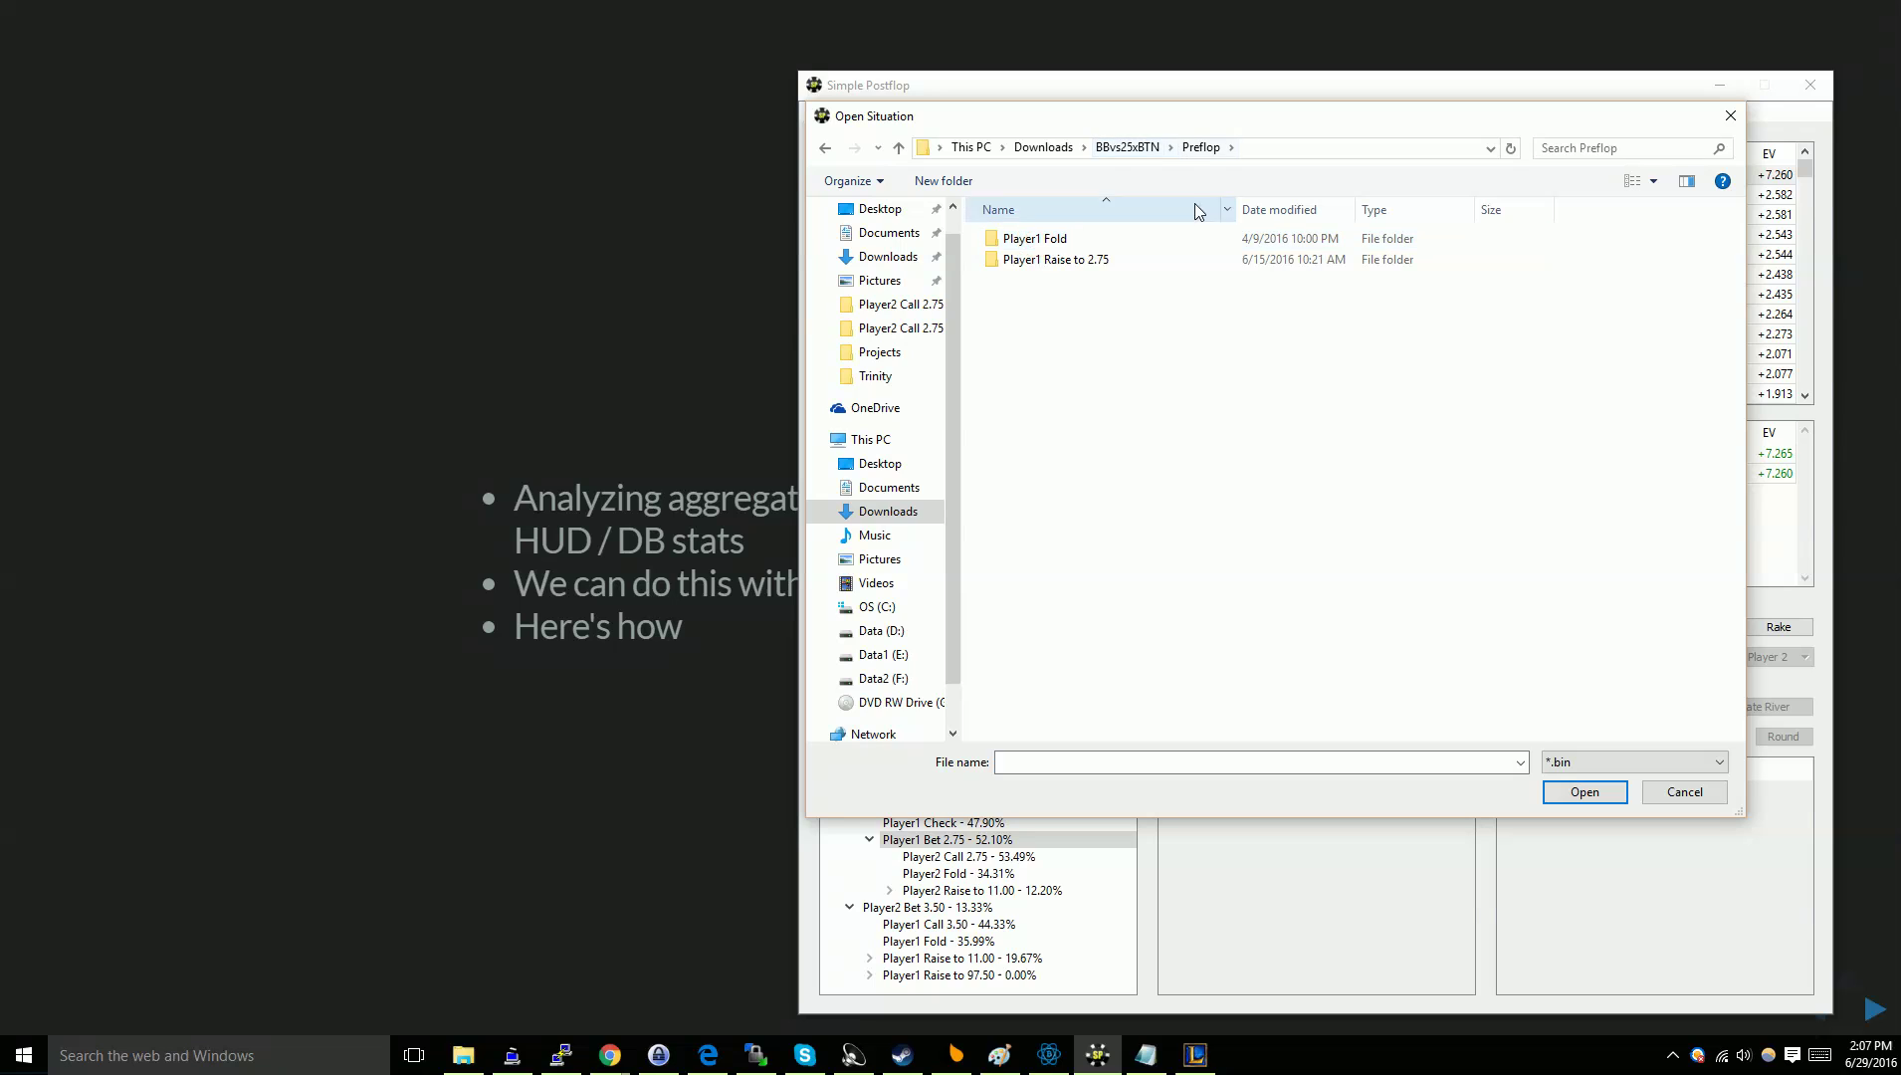
double_click(1115, 267)
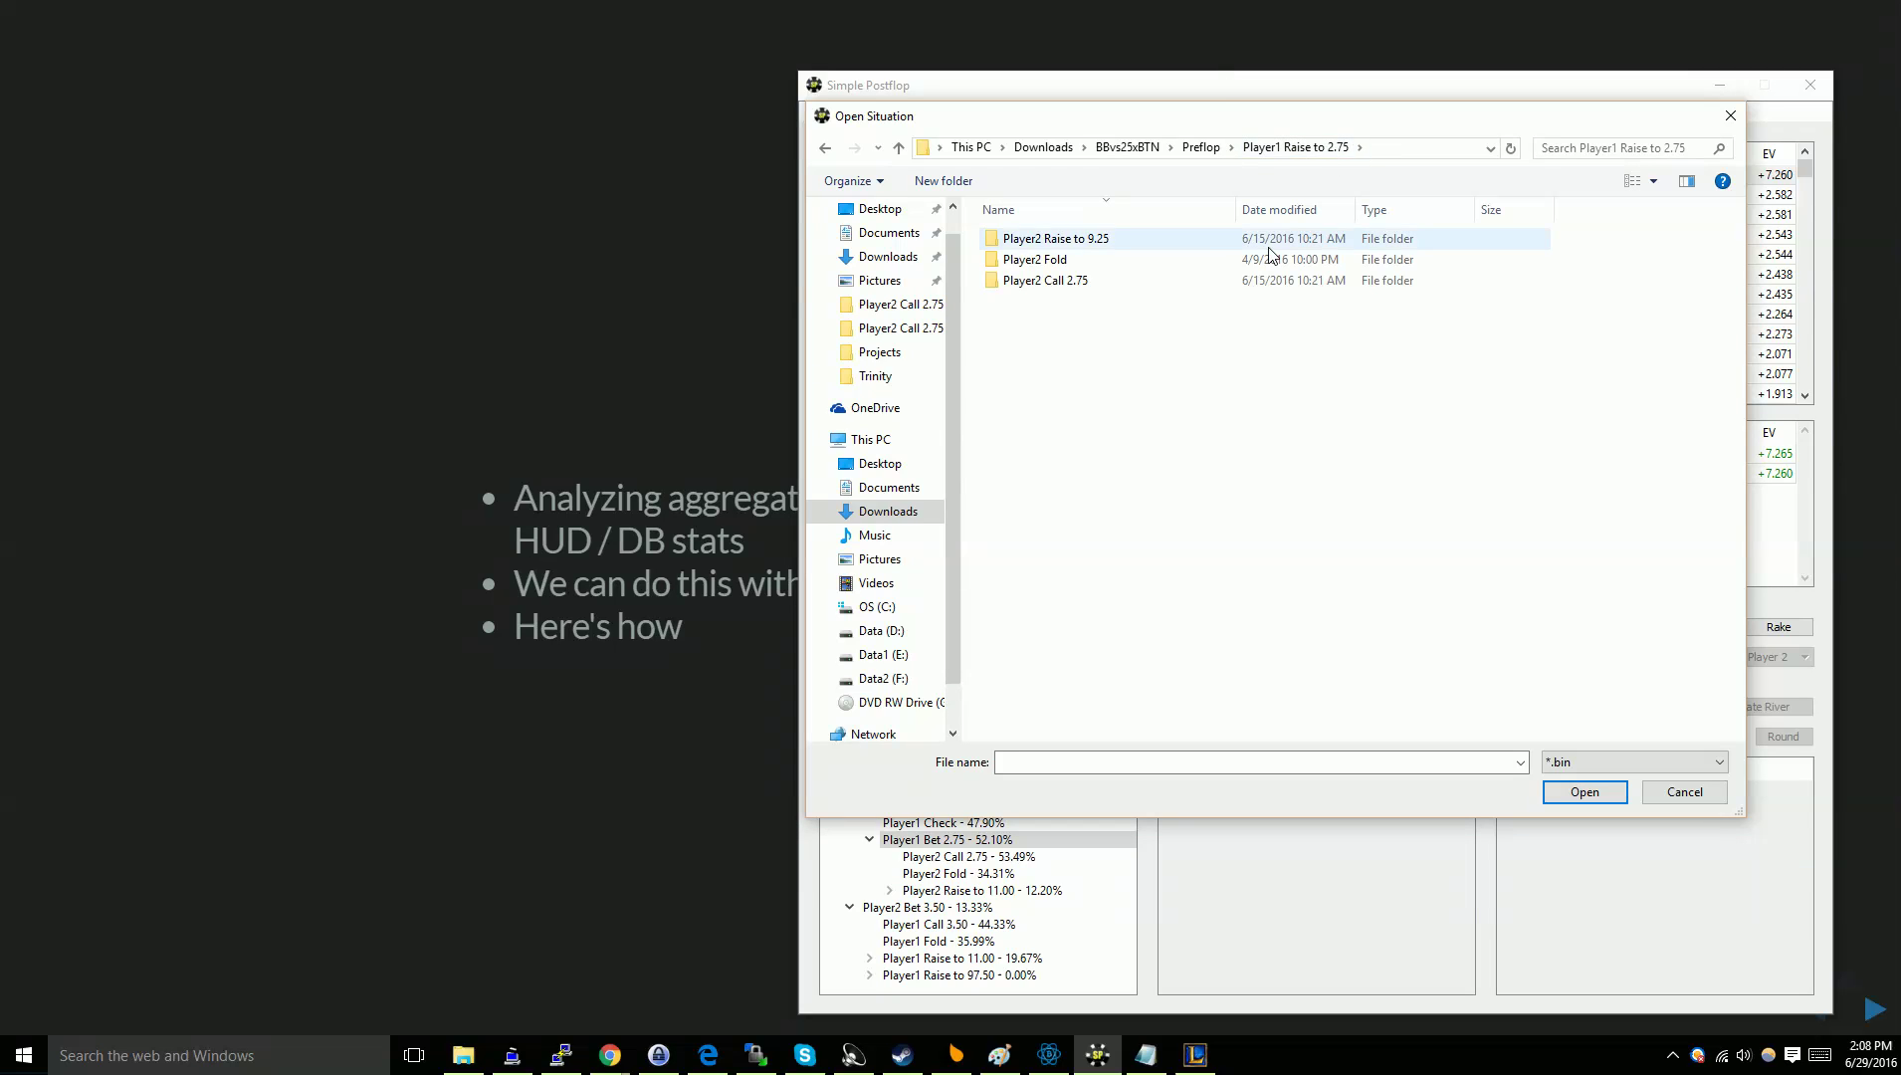
left_click(1123, 278)
left_click(1124, 285)
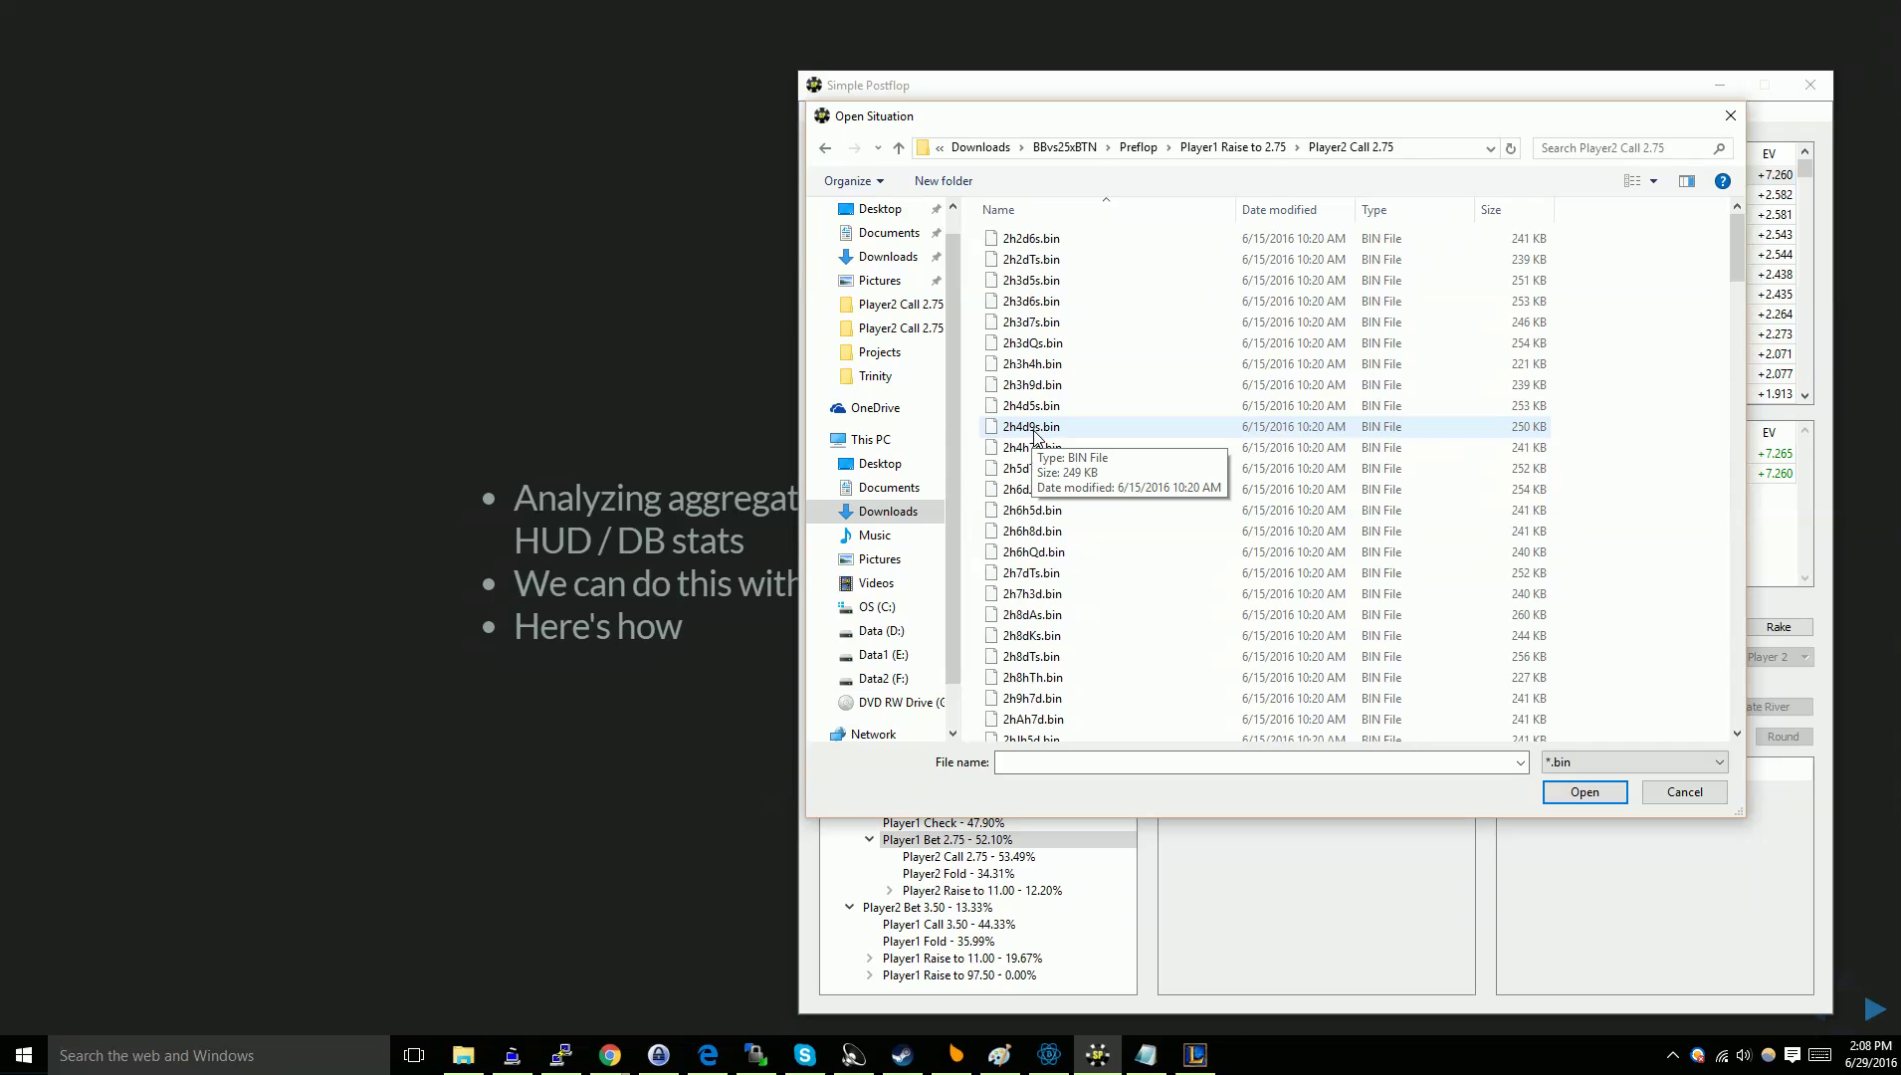
double_click(1033, 428)
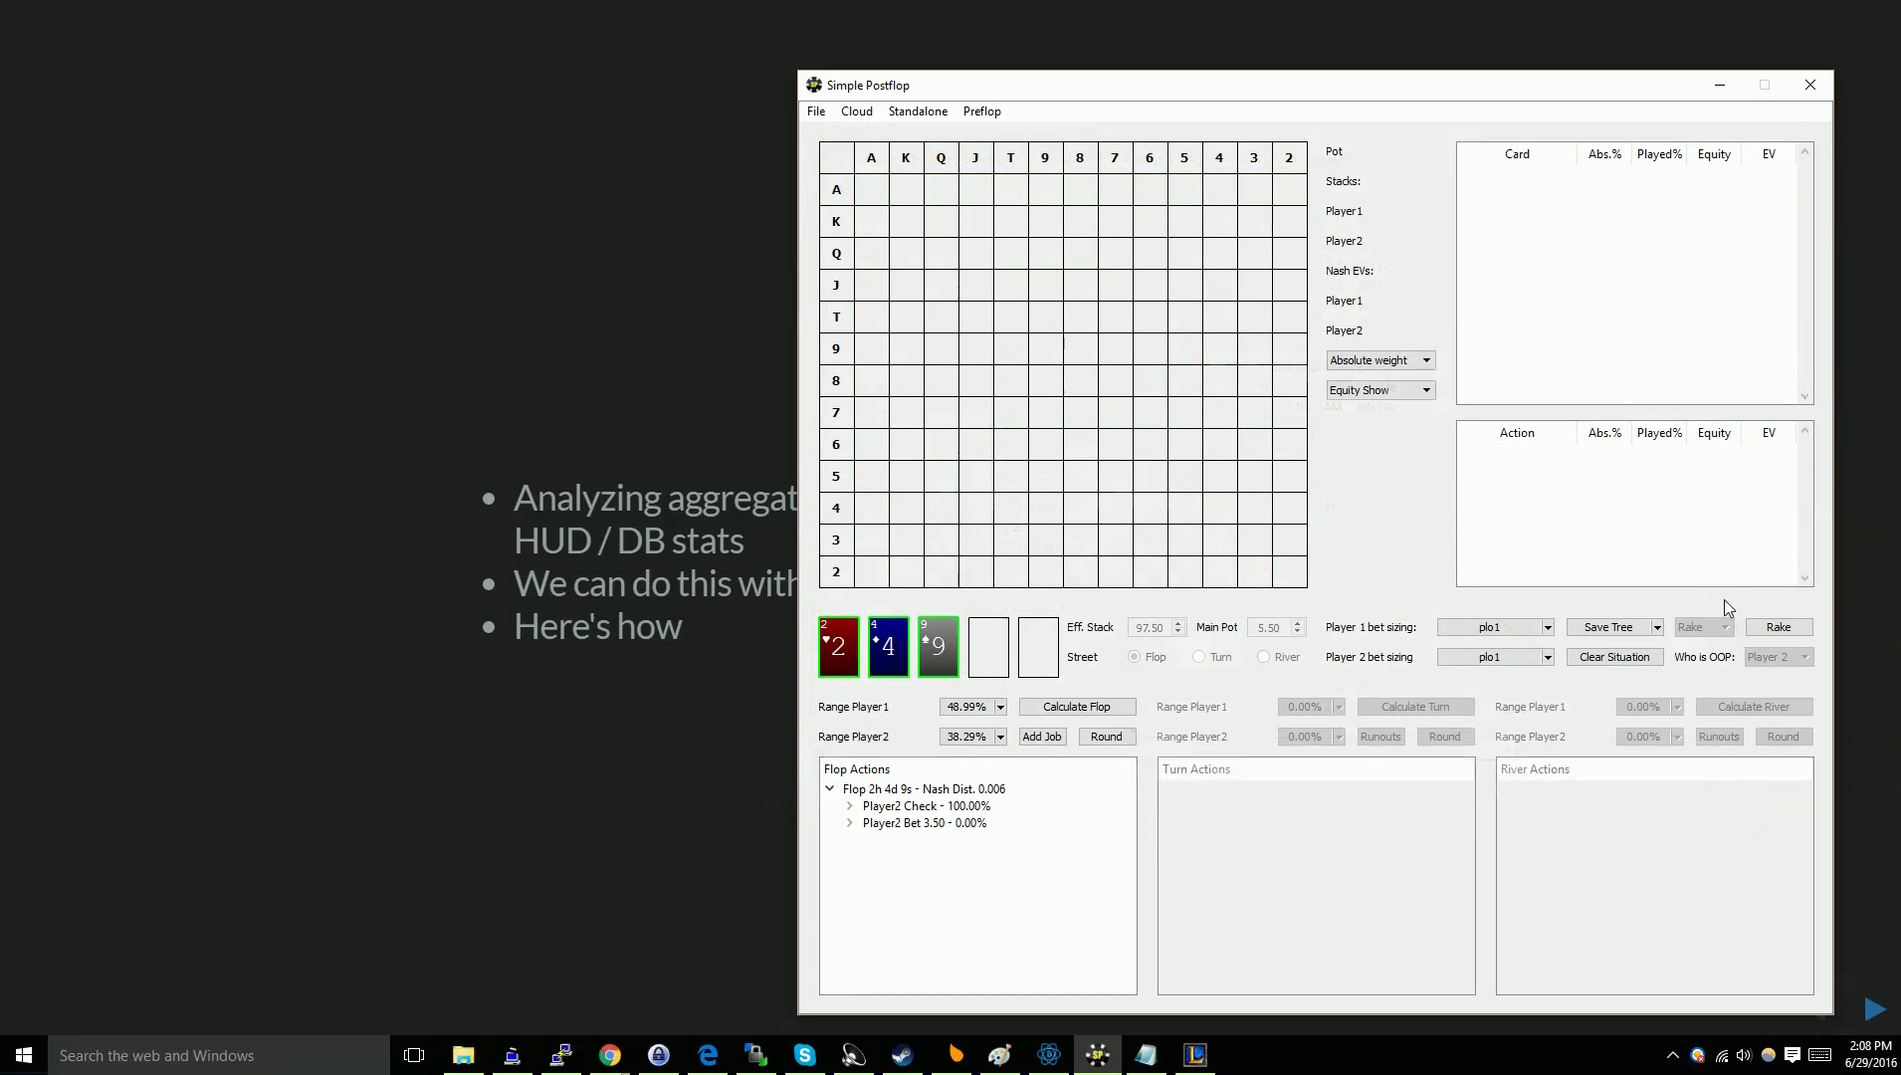
Merge same trees from Downloads\BBvs25xBTN\Preflop\Player1 Raise to 2.75\Player2 Call 2.75, combining 184 situations.
left_click(1657, 628)
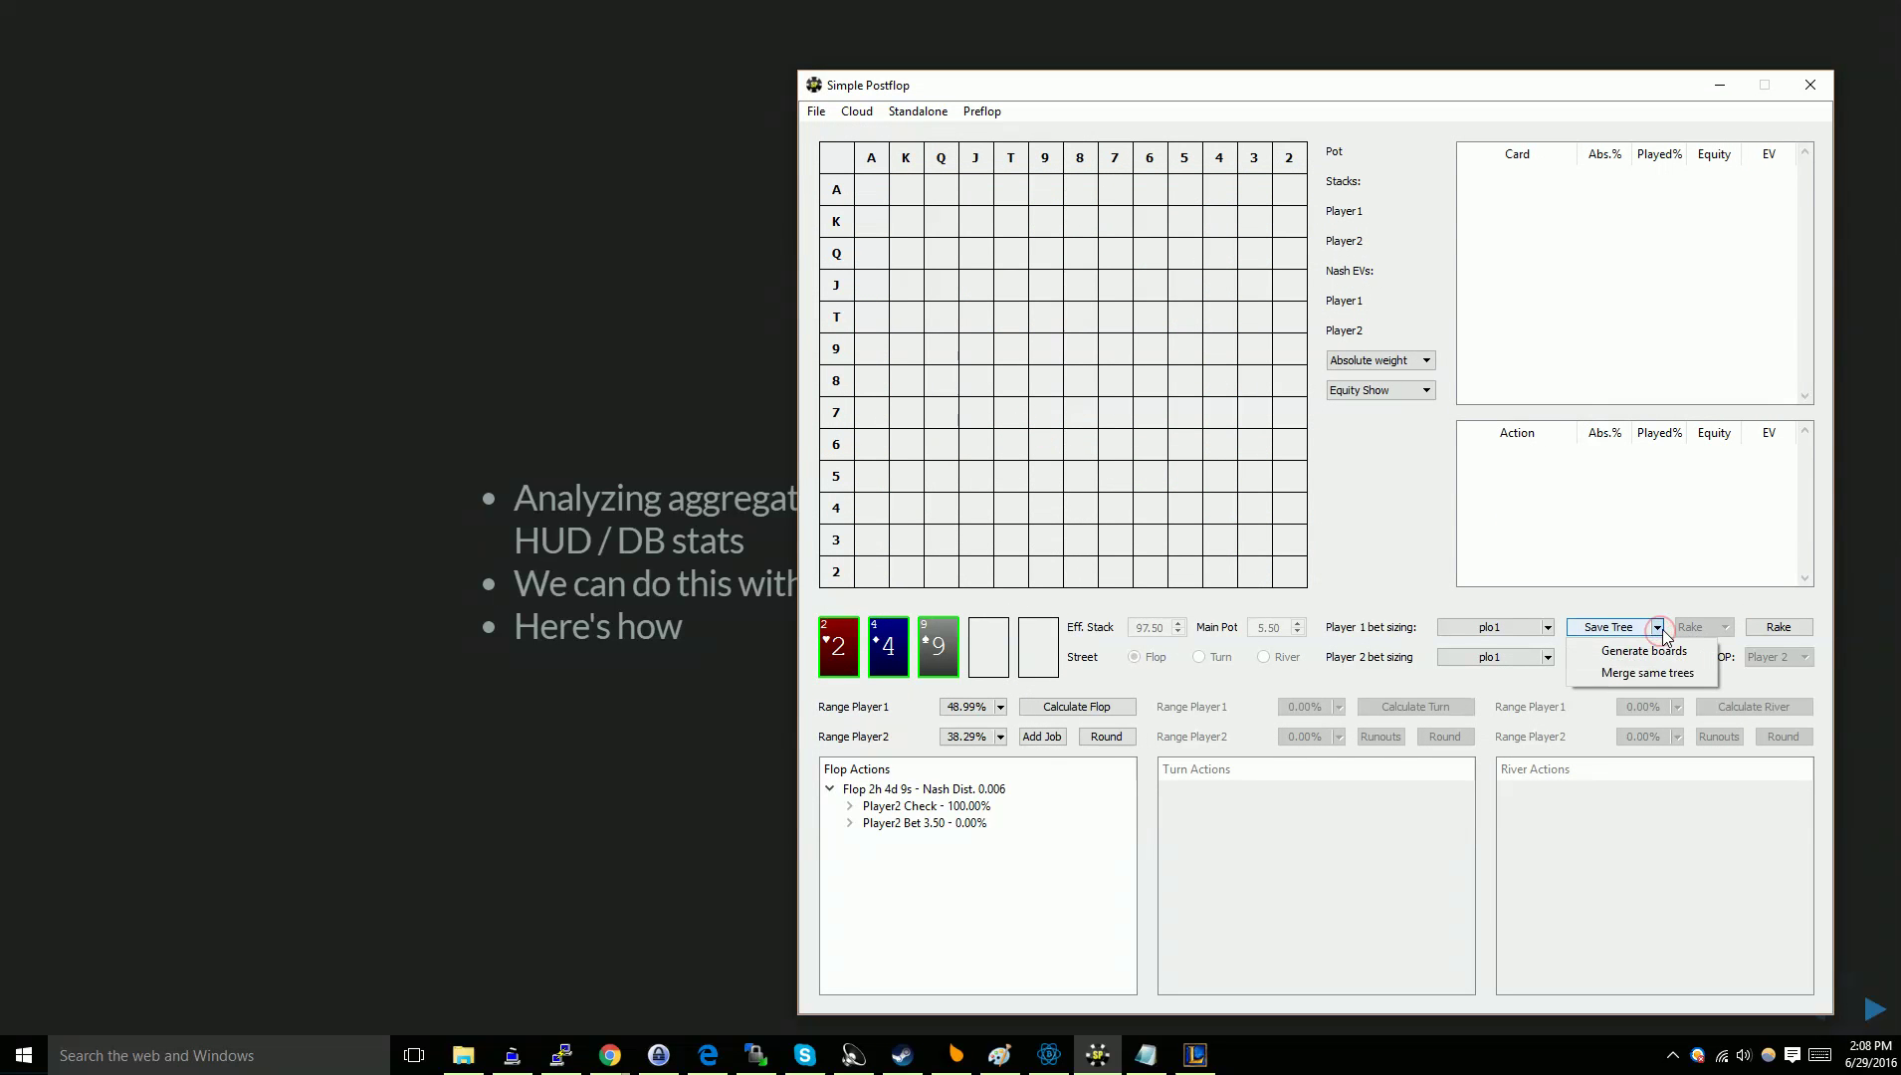
left_click(1636, 673)
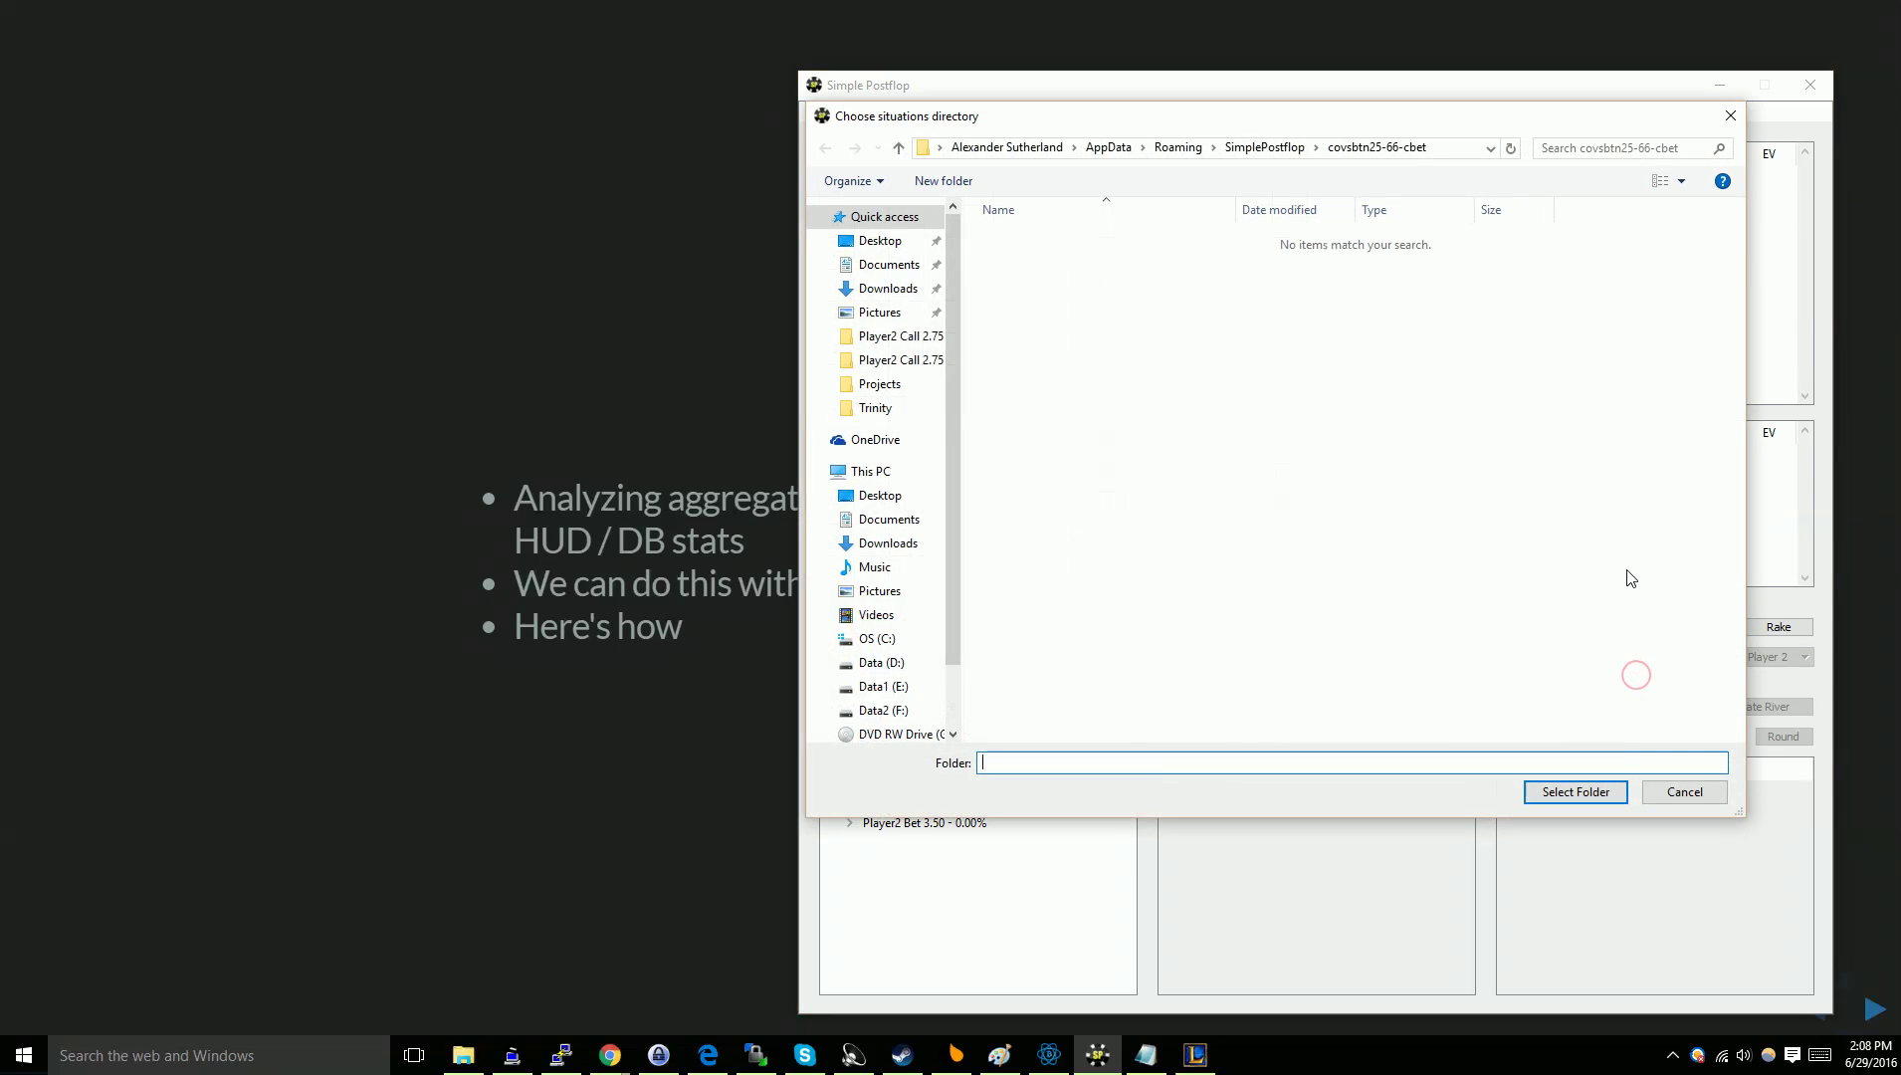
left_click(905, 286)
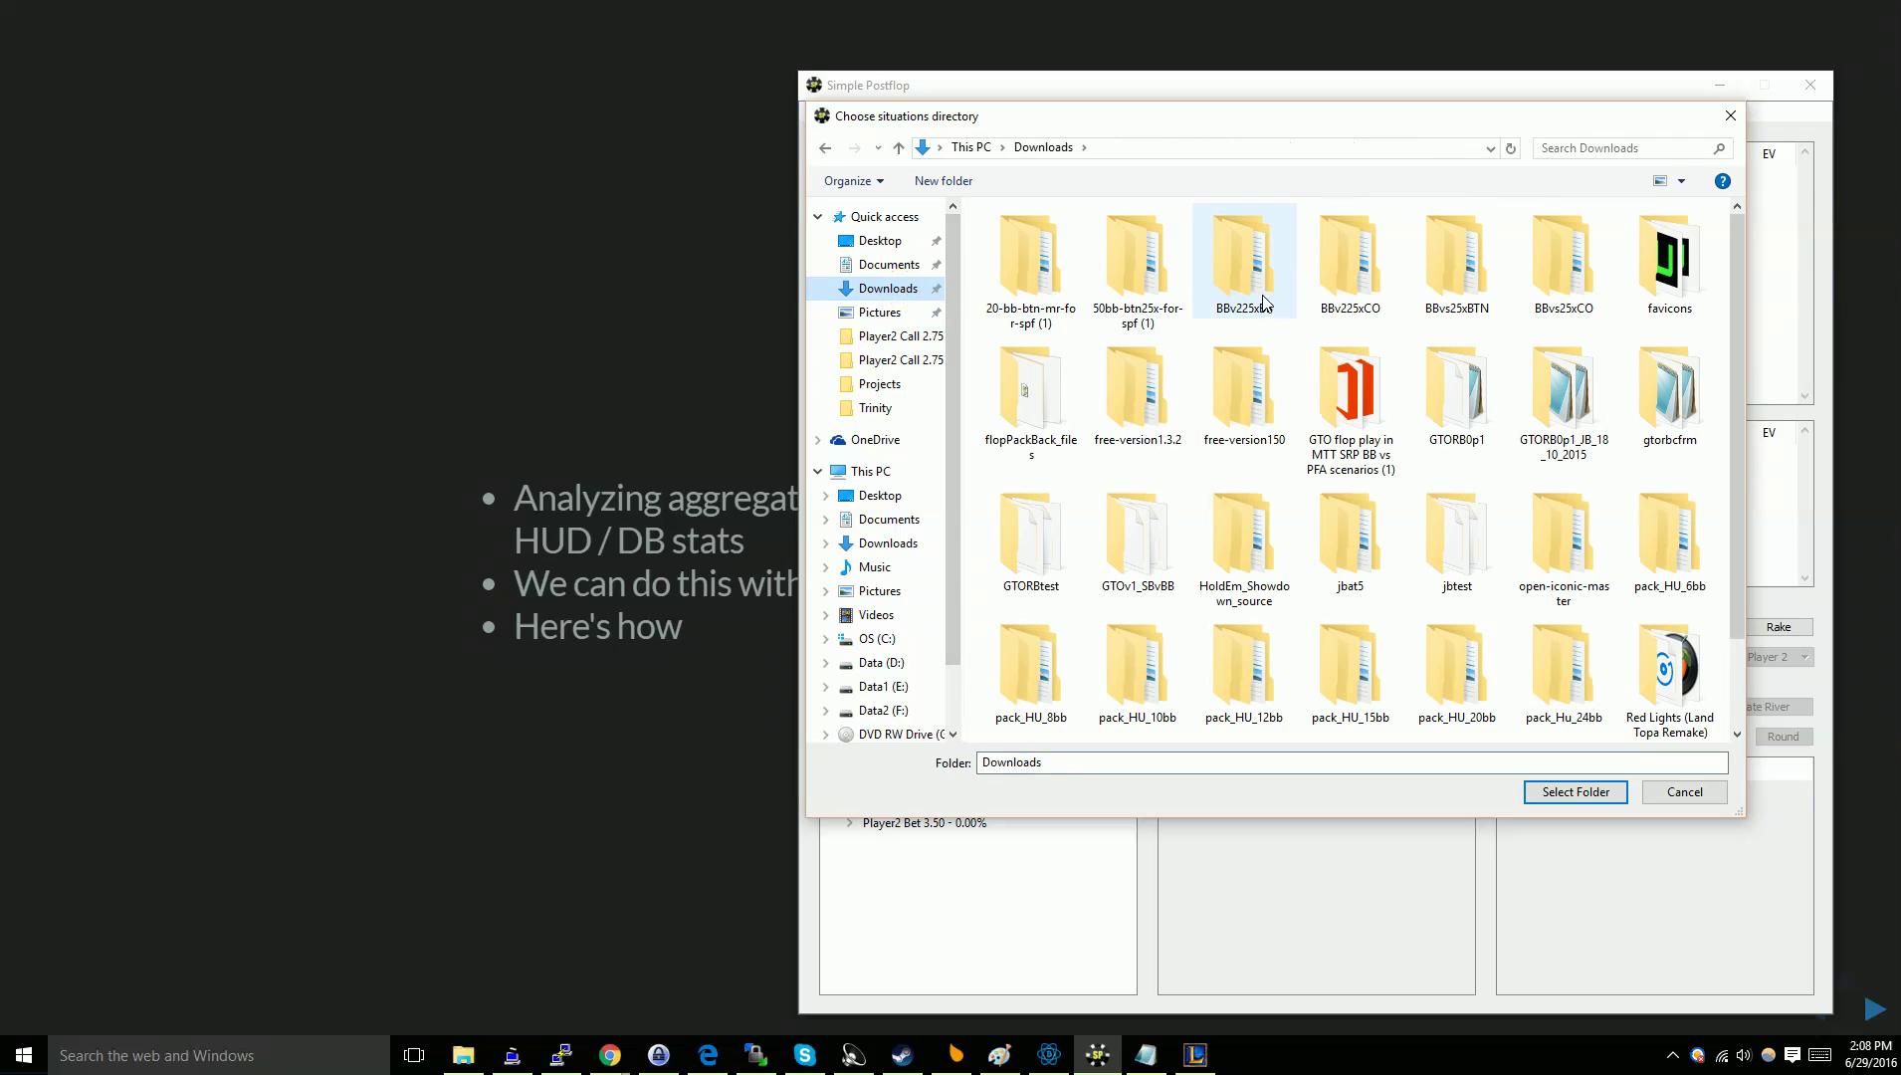
double_click(1450, 288)
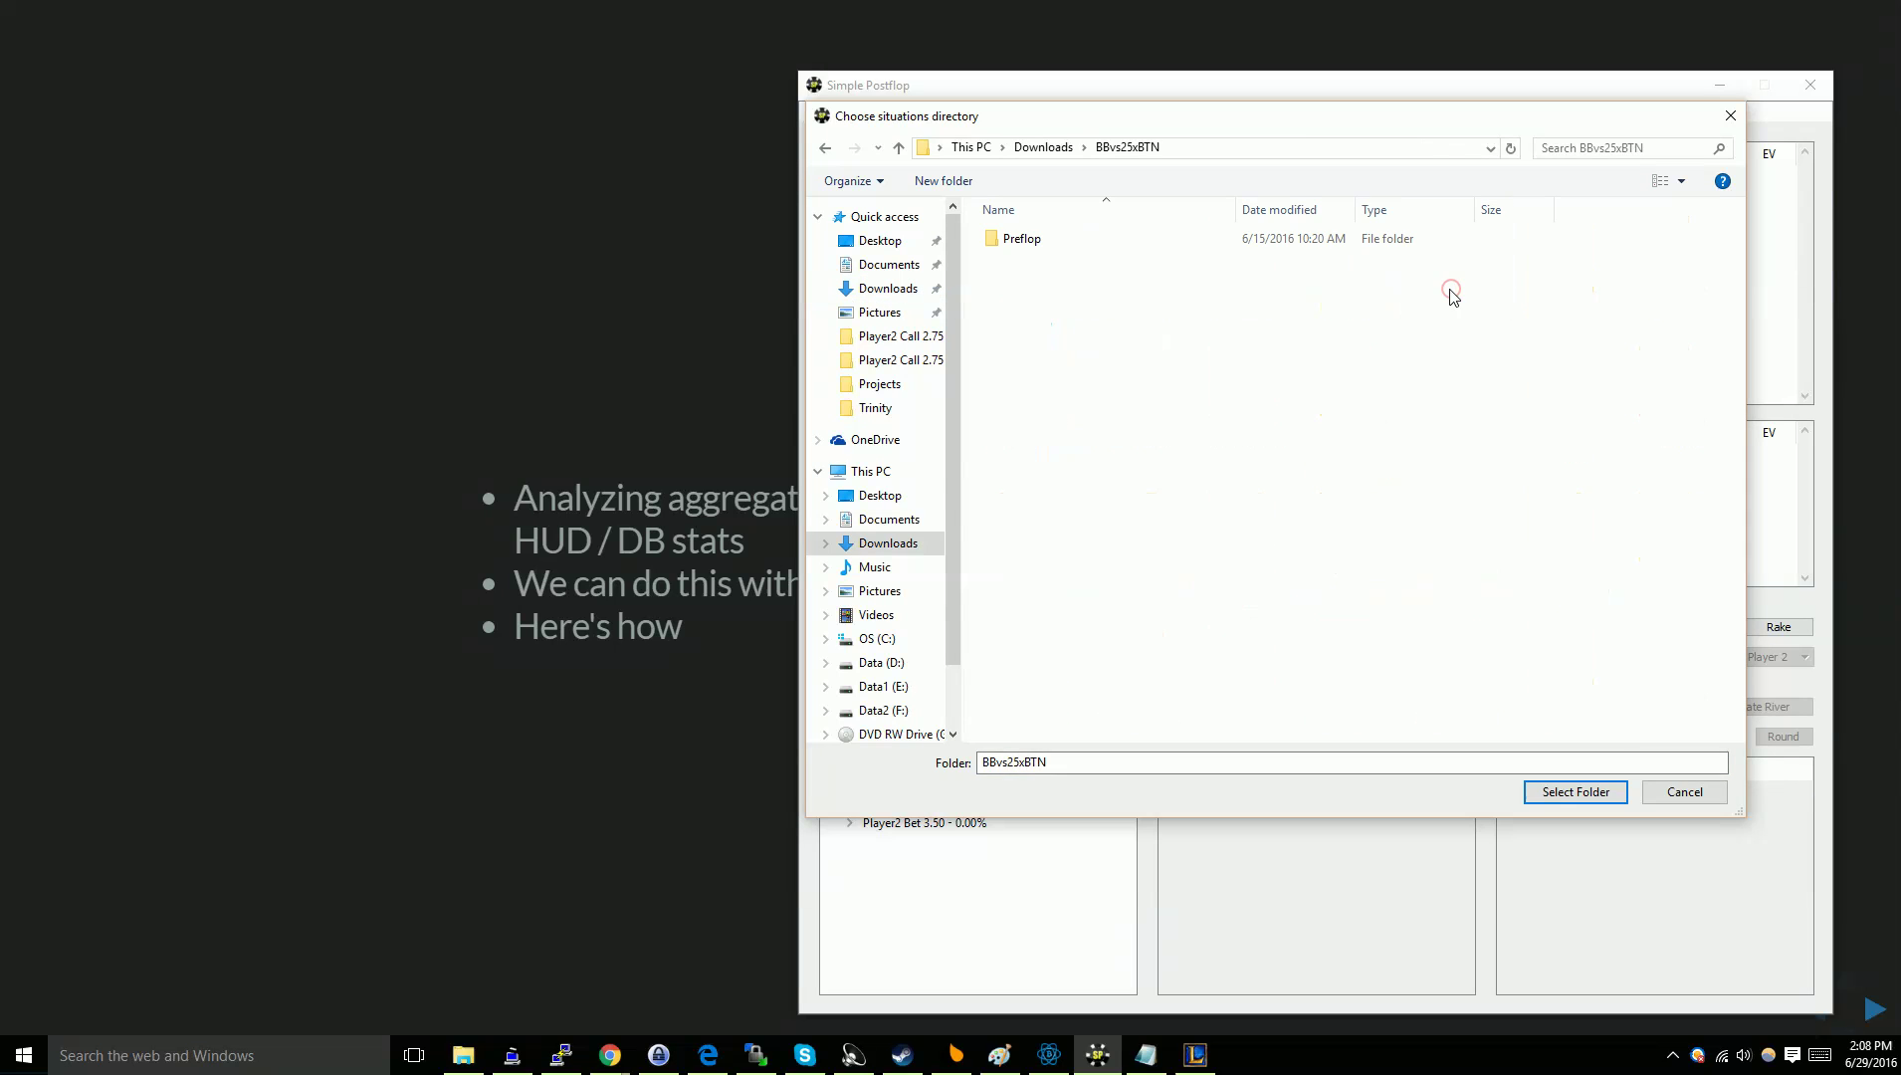
left_click_drag(1421, 133, 754, 126)
left_click(1413, 119)
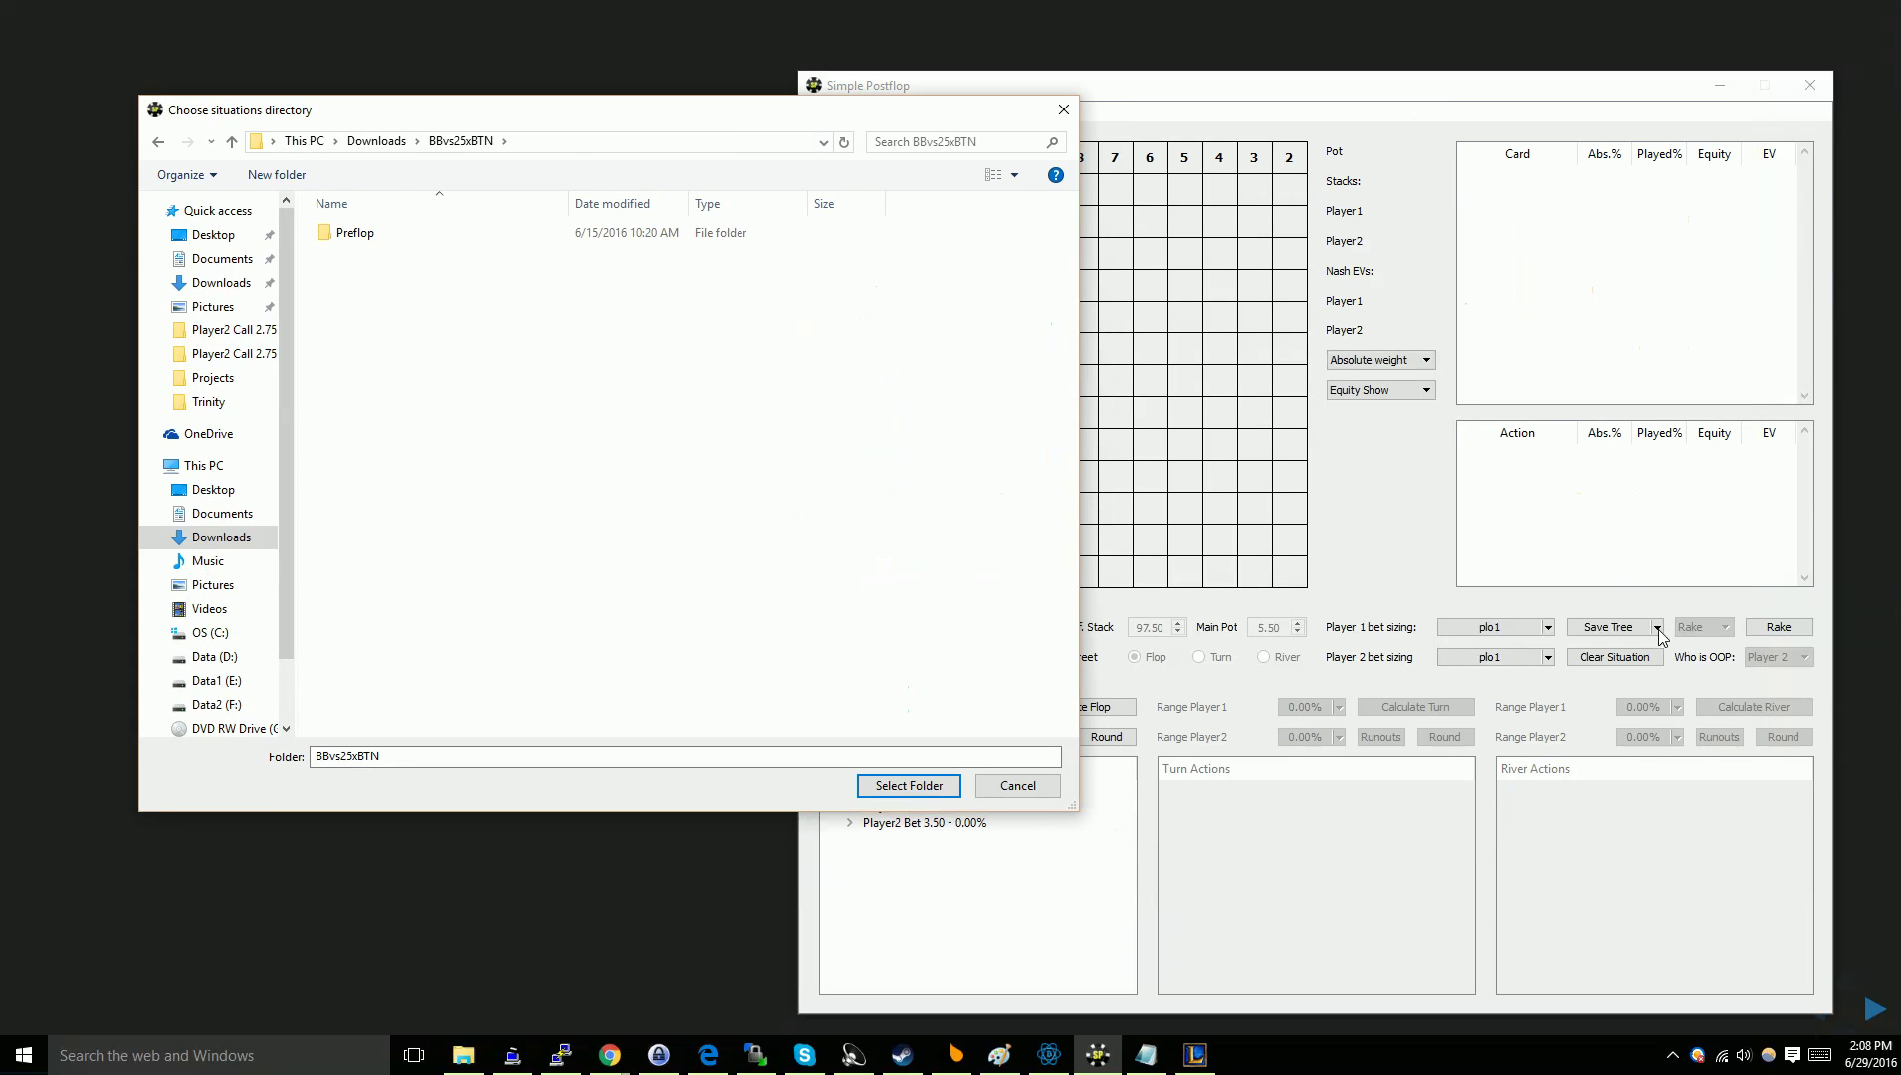
double_click(458, 235)
double_click(449, 252)
left_click(444, 278)
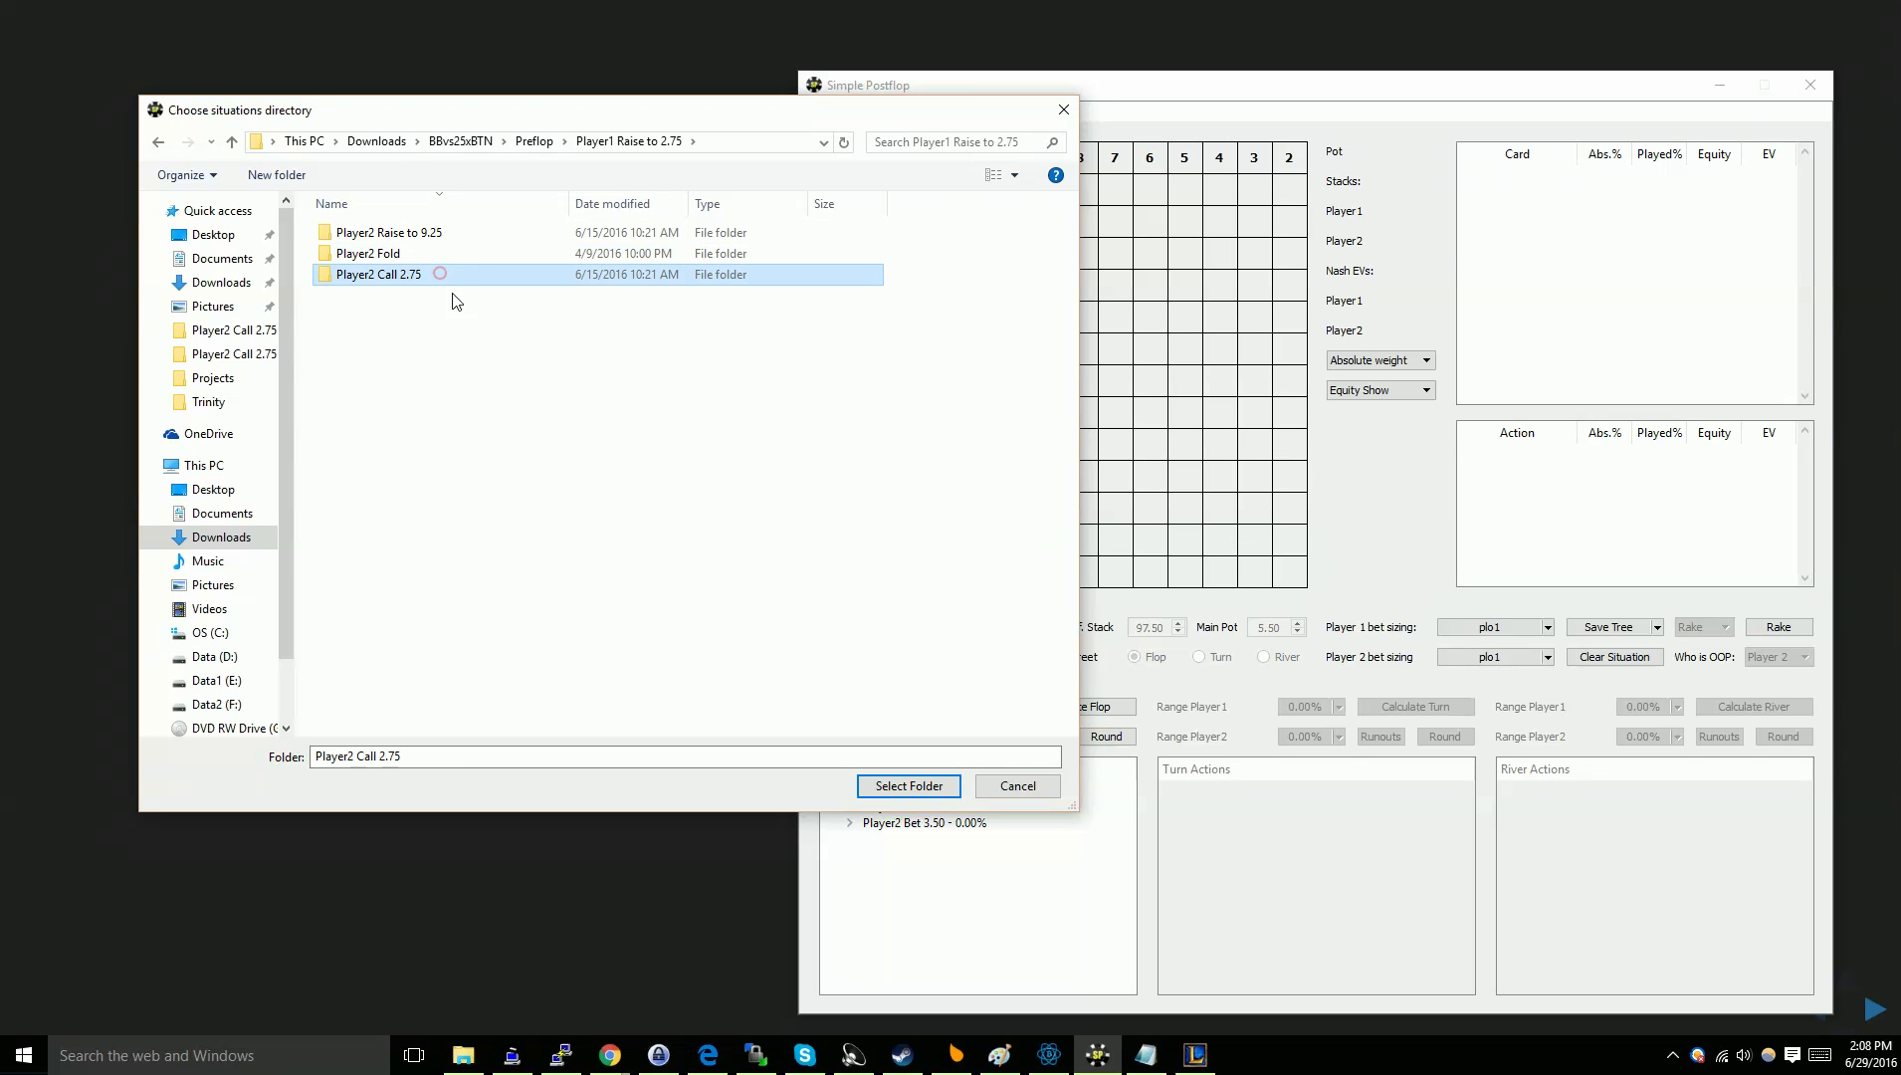
left_click(872, 786)
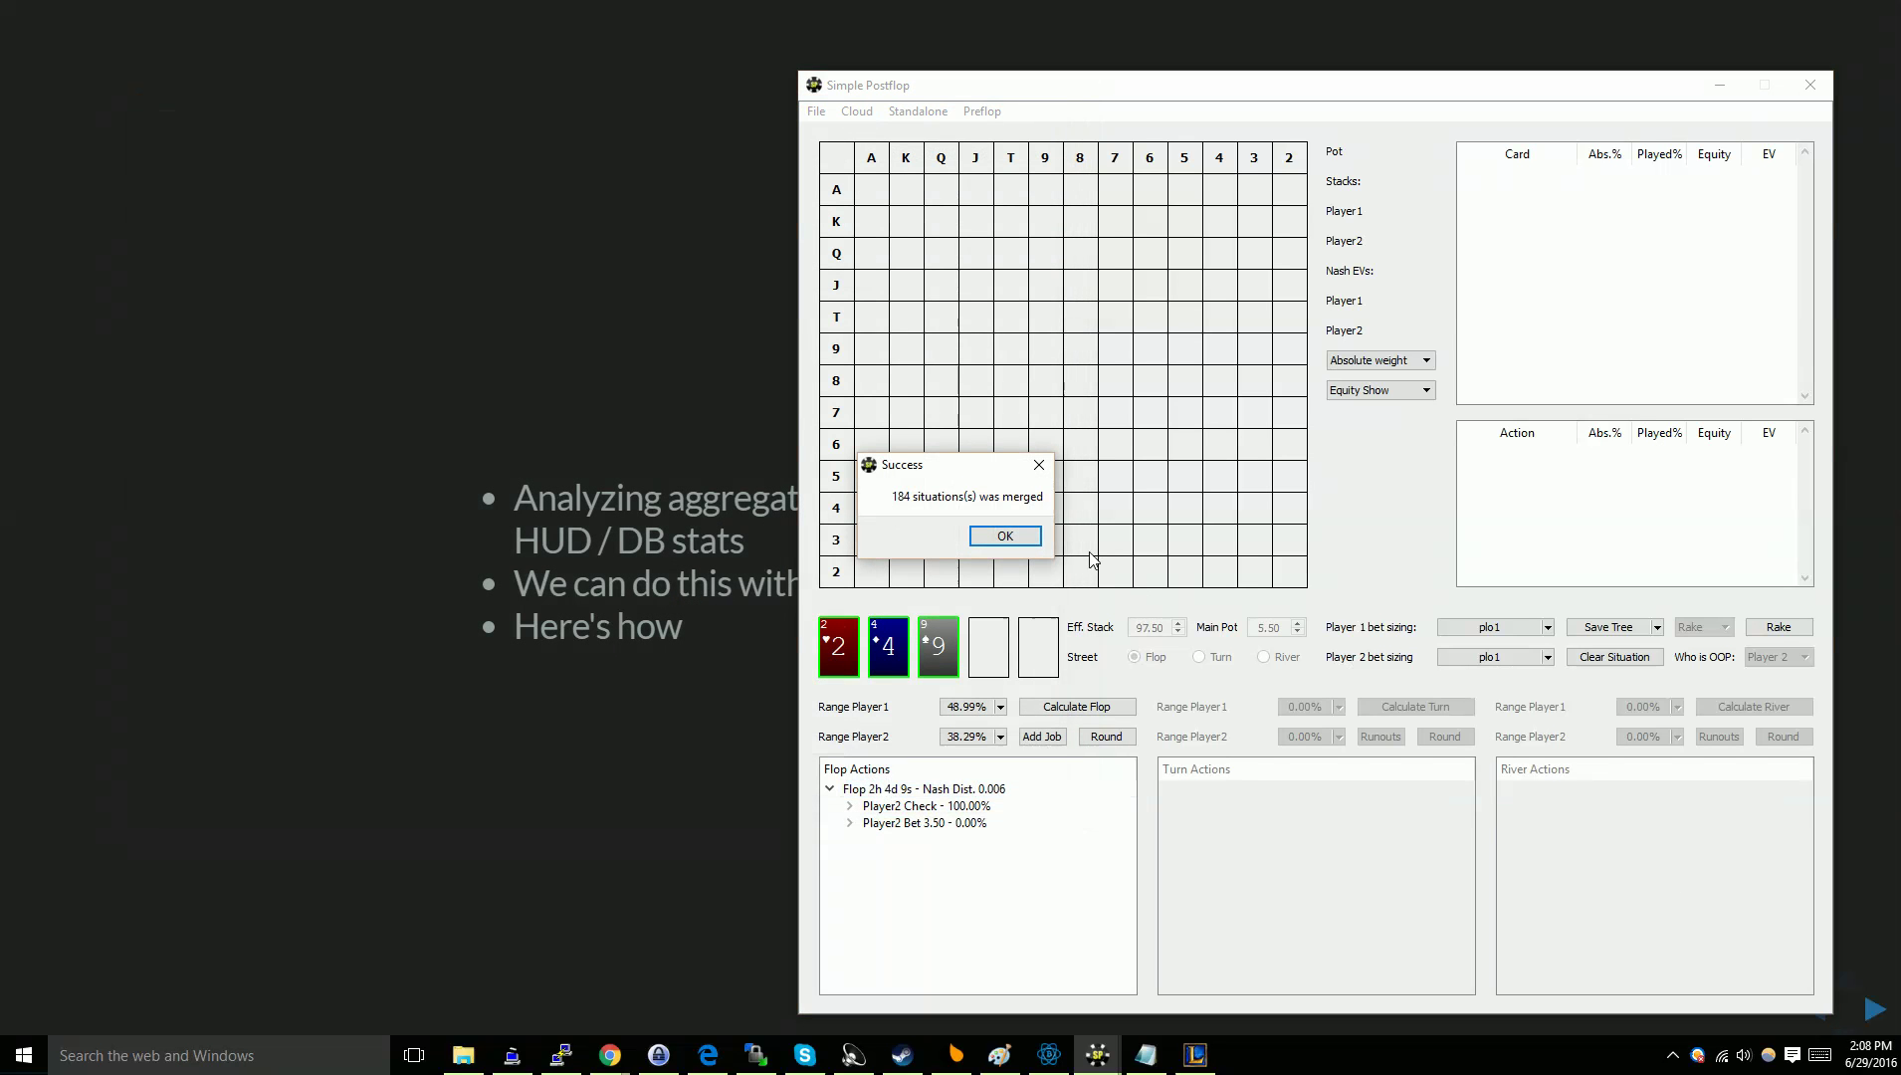
left_click_drag(967, 466, 1374, 450)
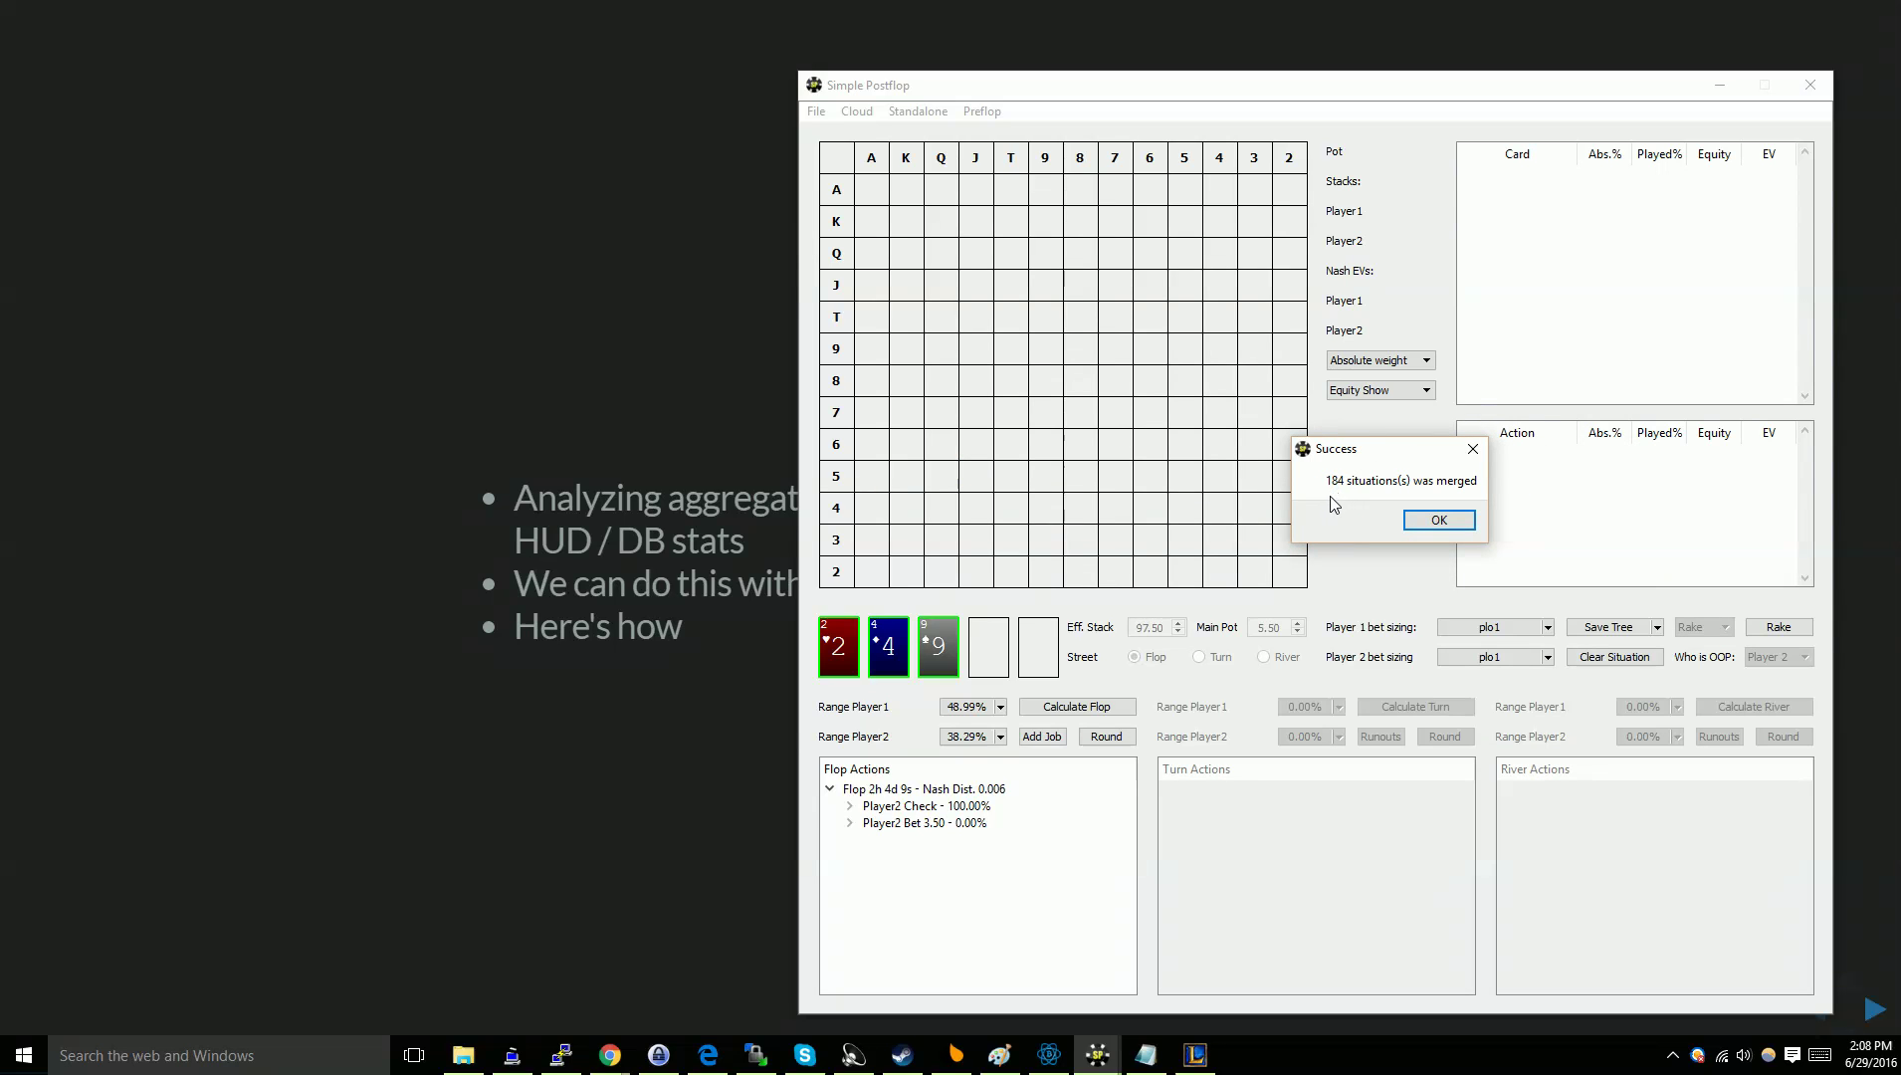
left_click(1436, 521)
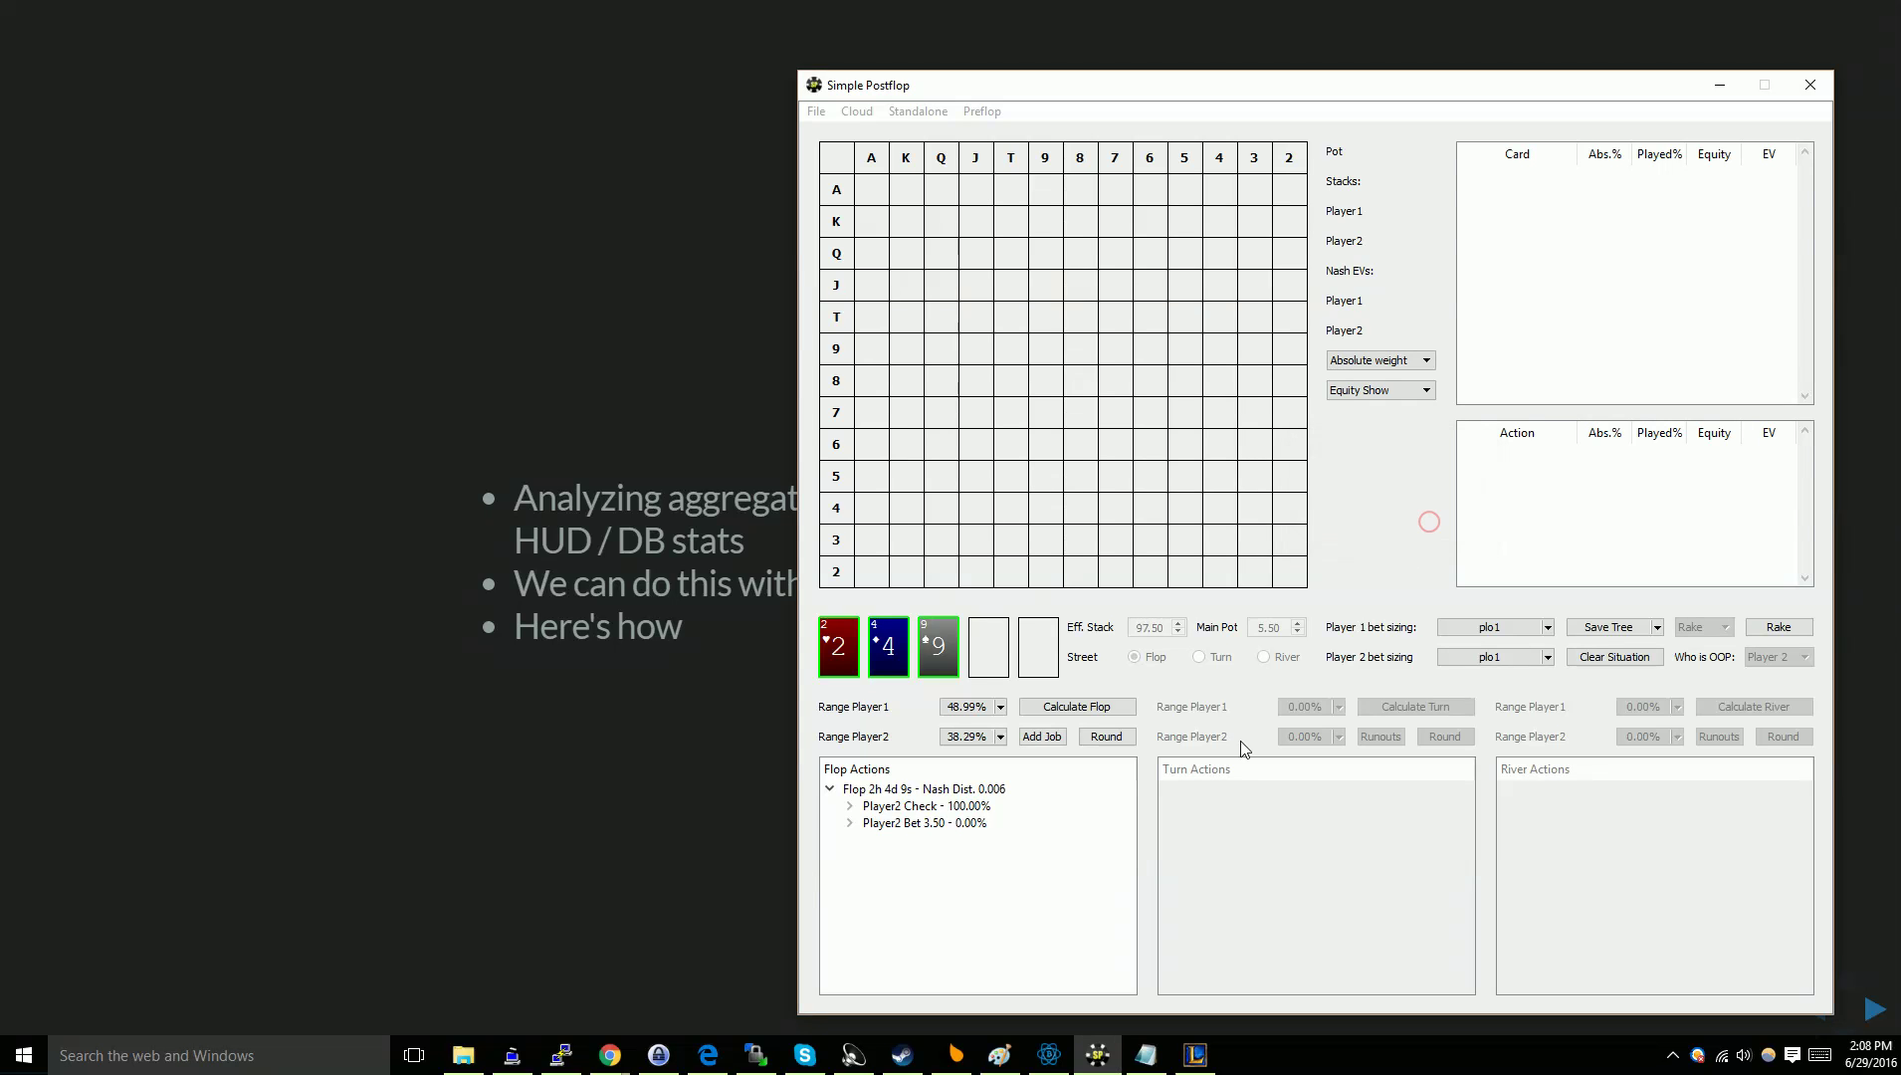
Select the Player1 Bet 2.75 node under Player2 Check.
left_click(849, 805)
left_click(869, 839)
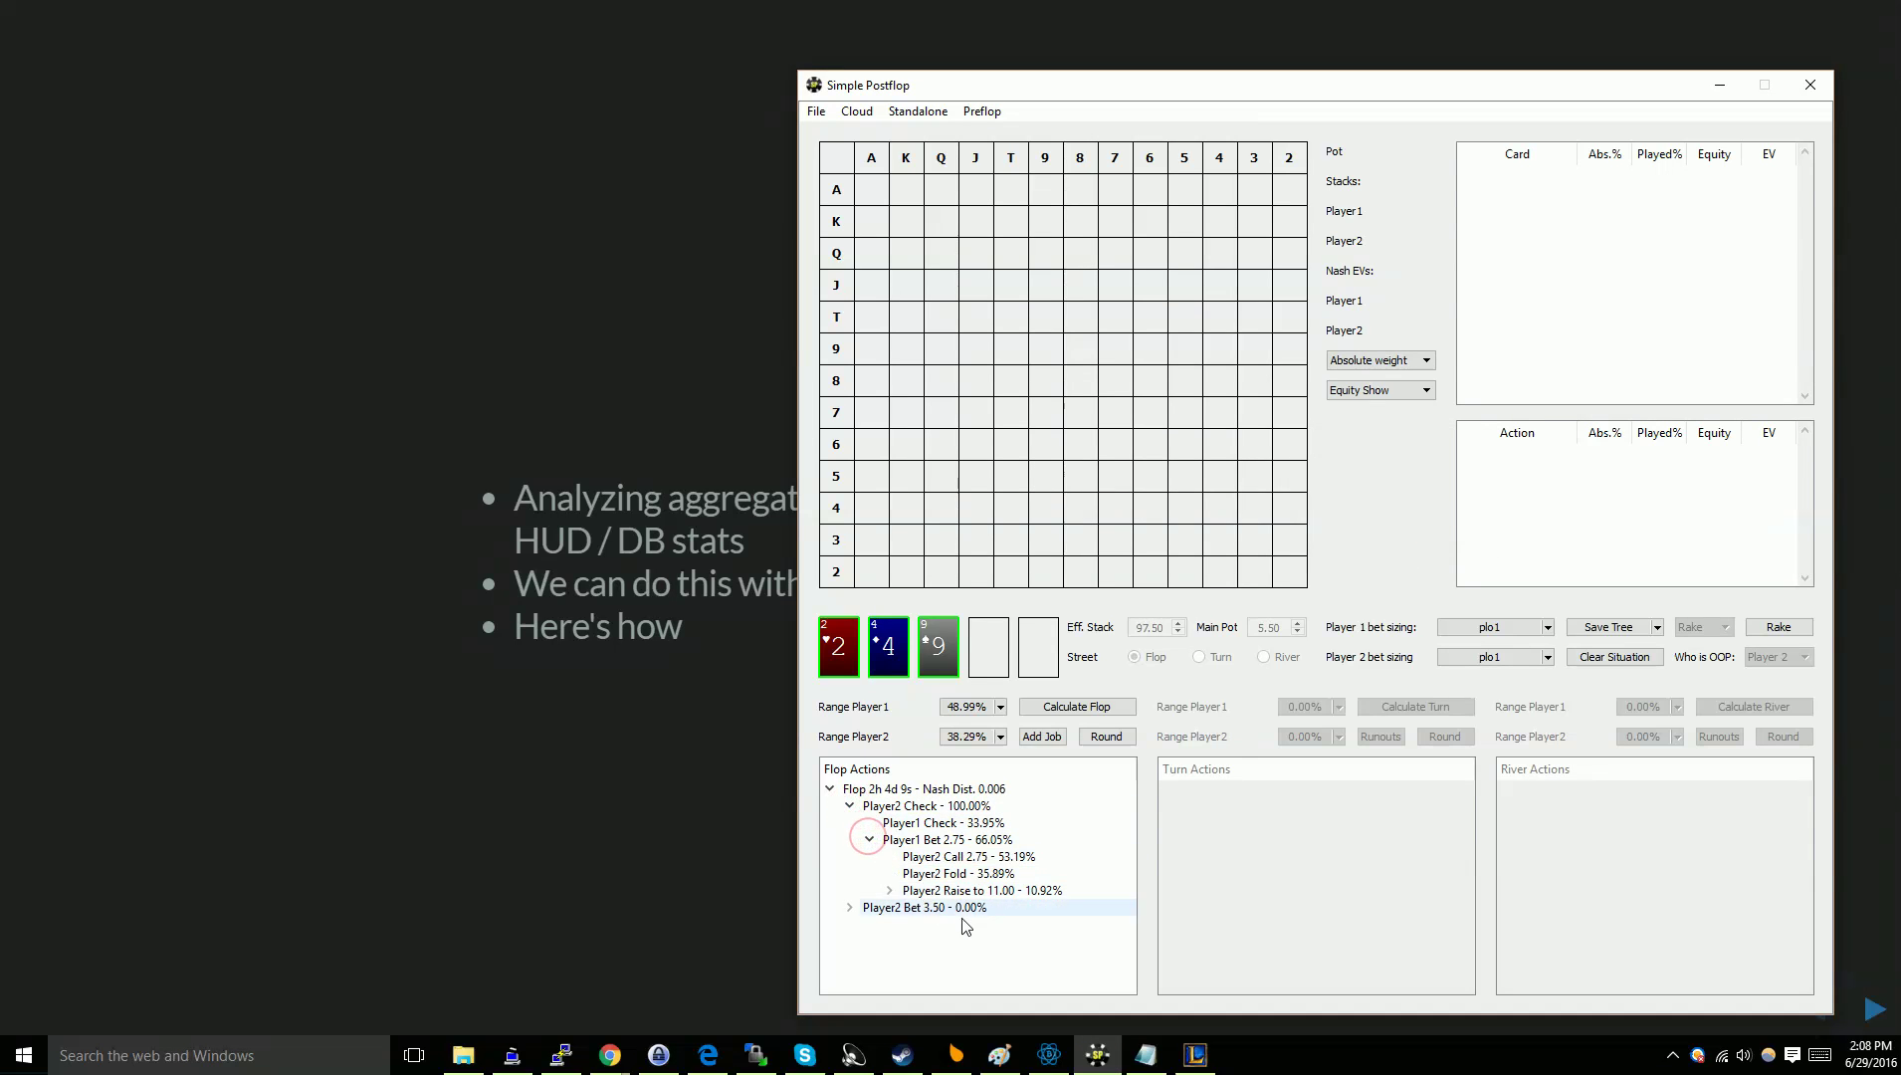
left_click(931, 840)
Aggregate the strategy across all flop runouts and view the 2s 3d 6h flop.
left_click(1657, 627)
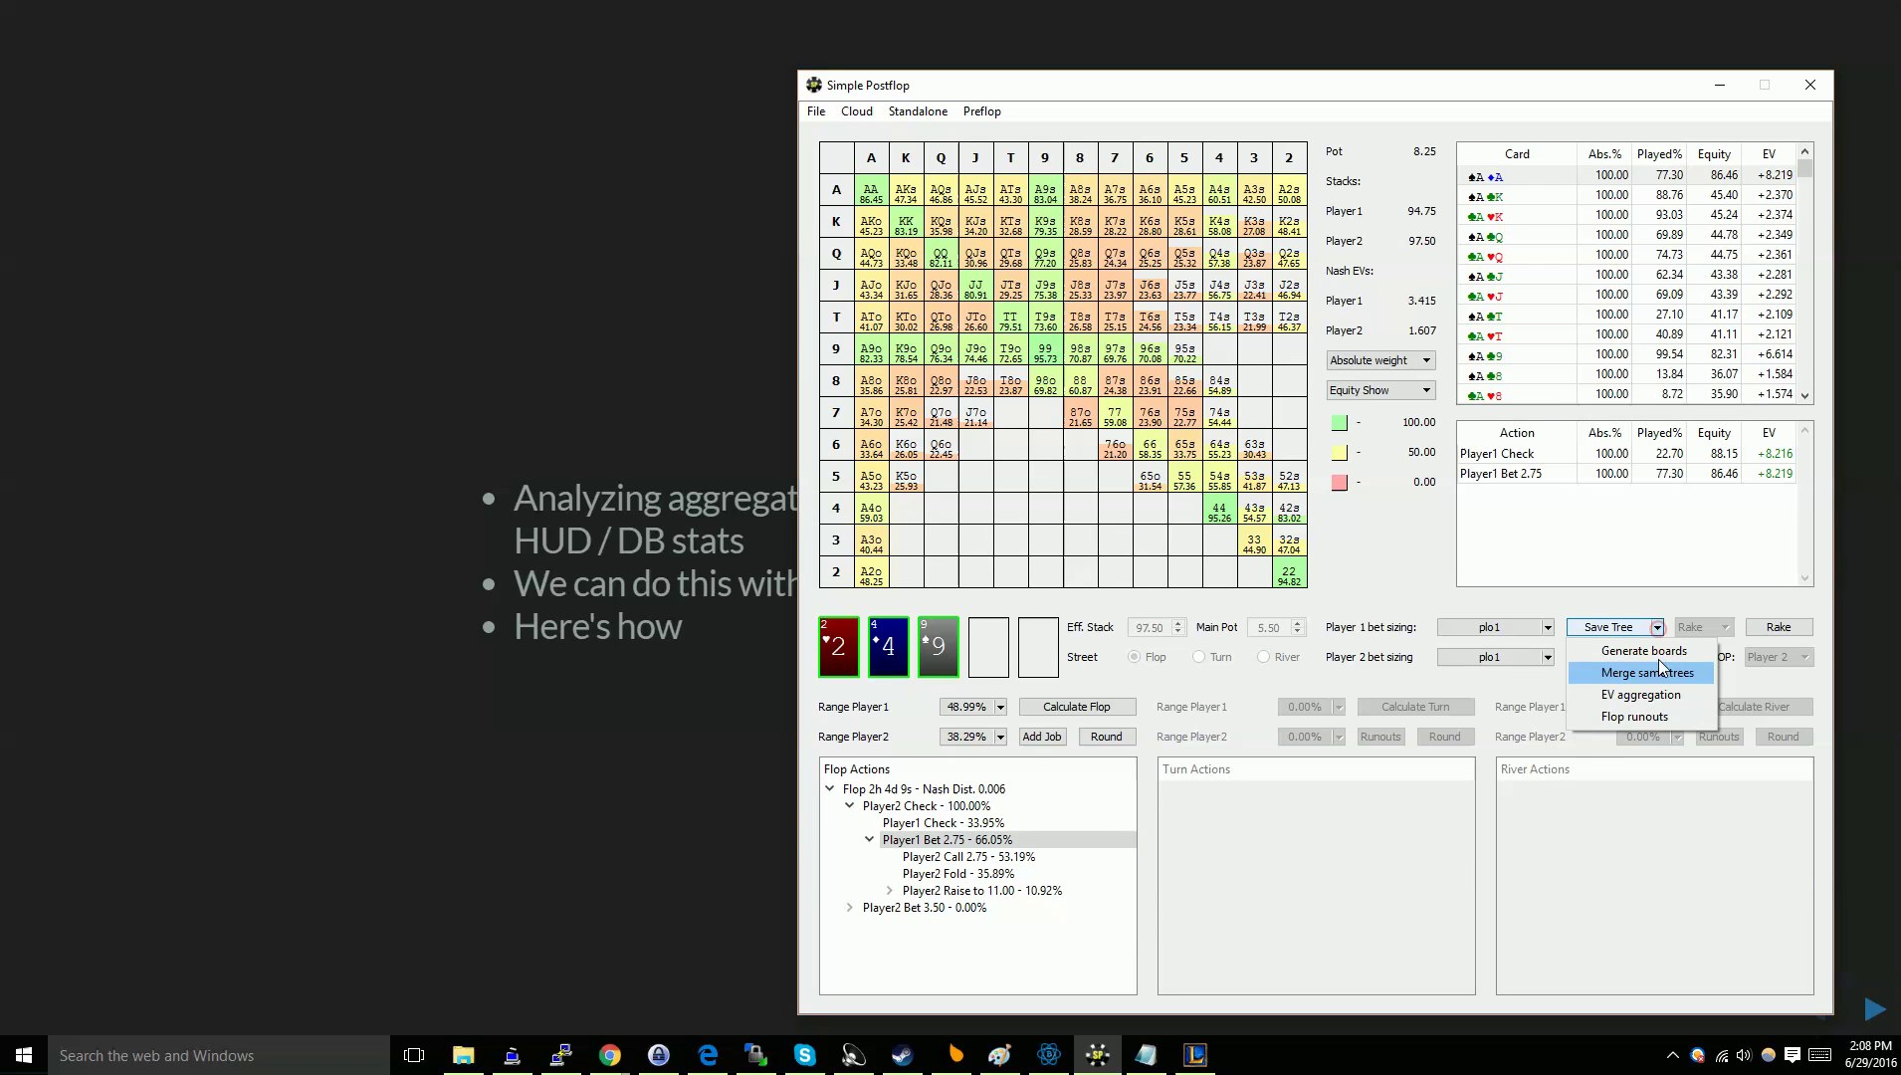
left_click(1634, 718)
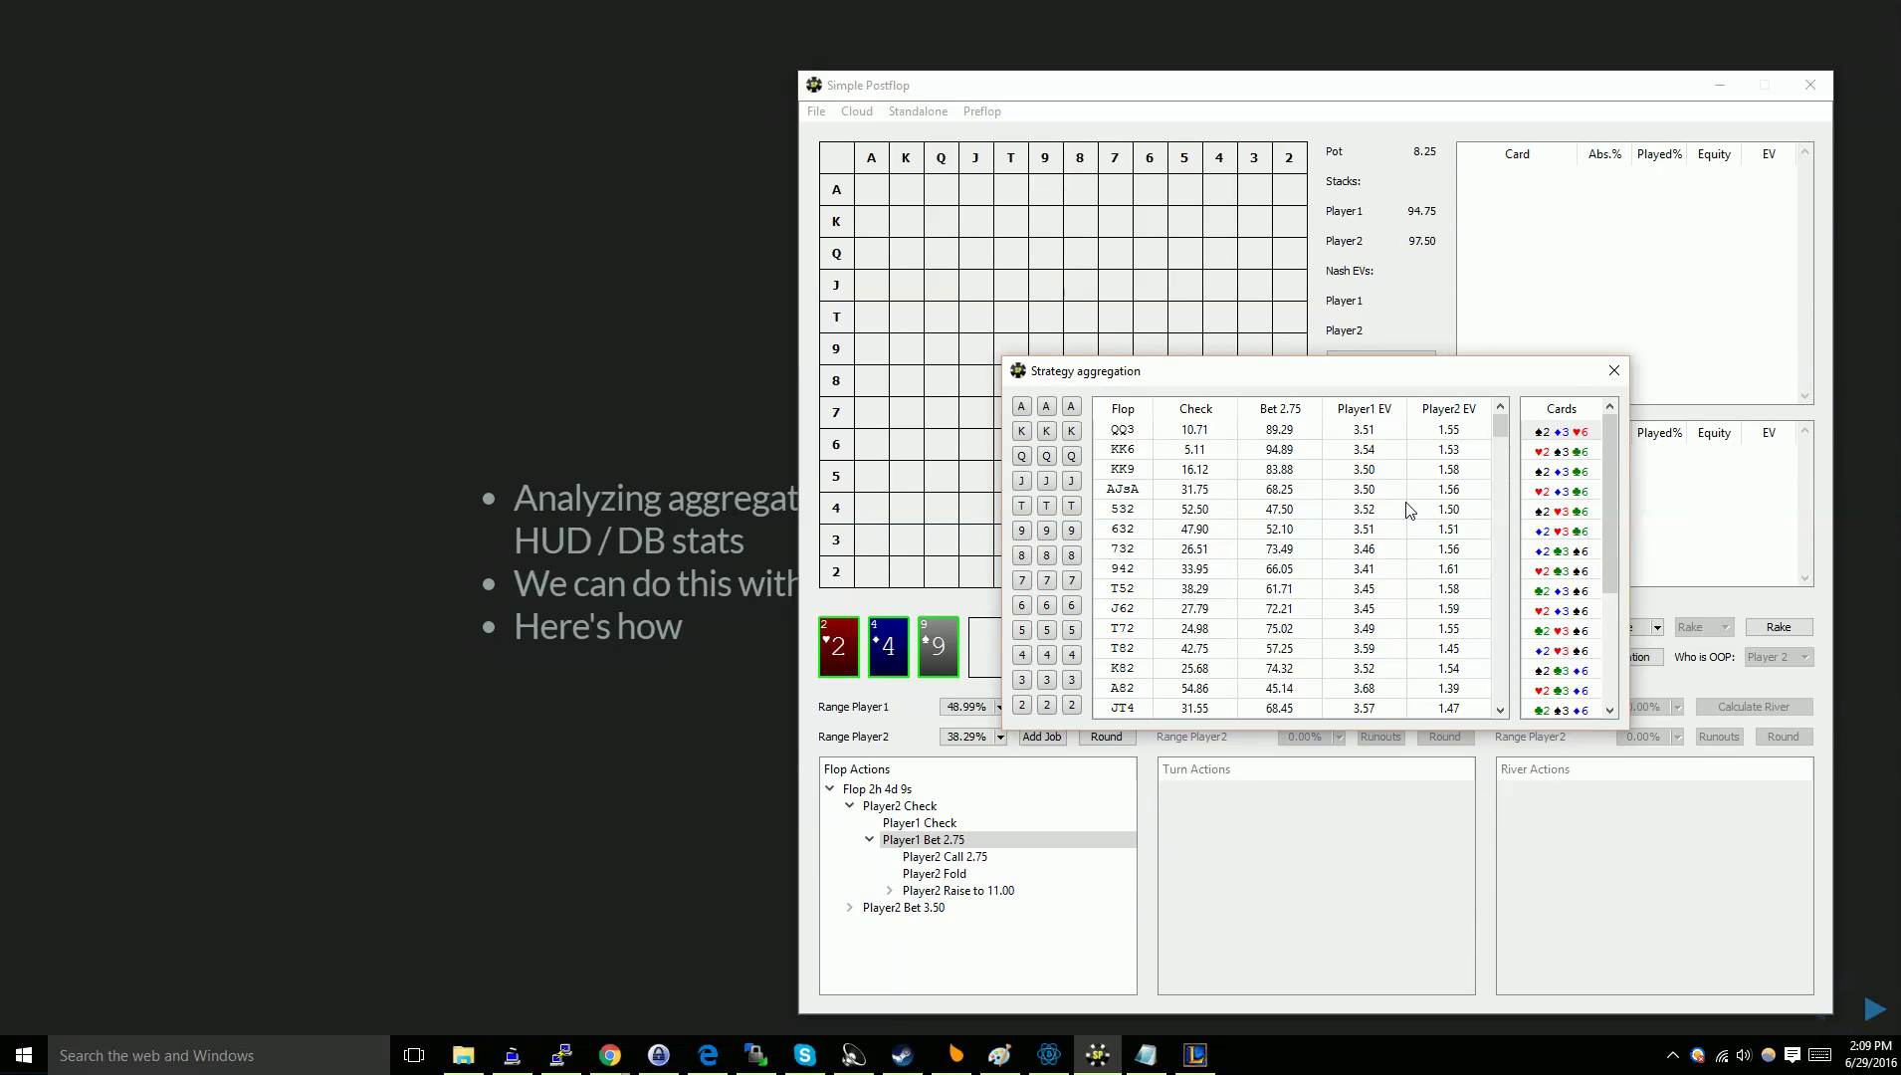
left_click_drag(1499, 439, 1499, 687)
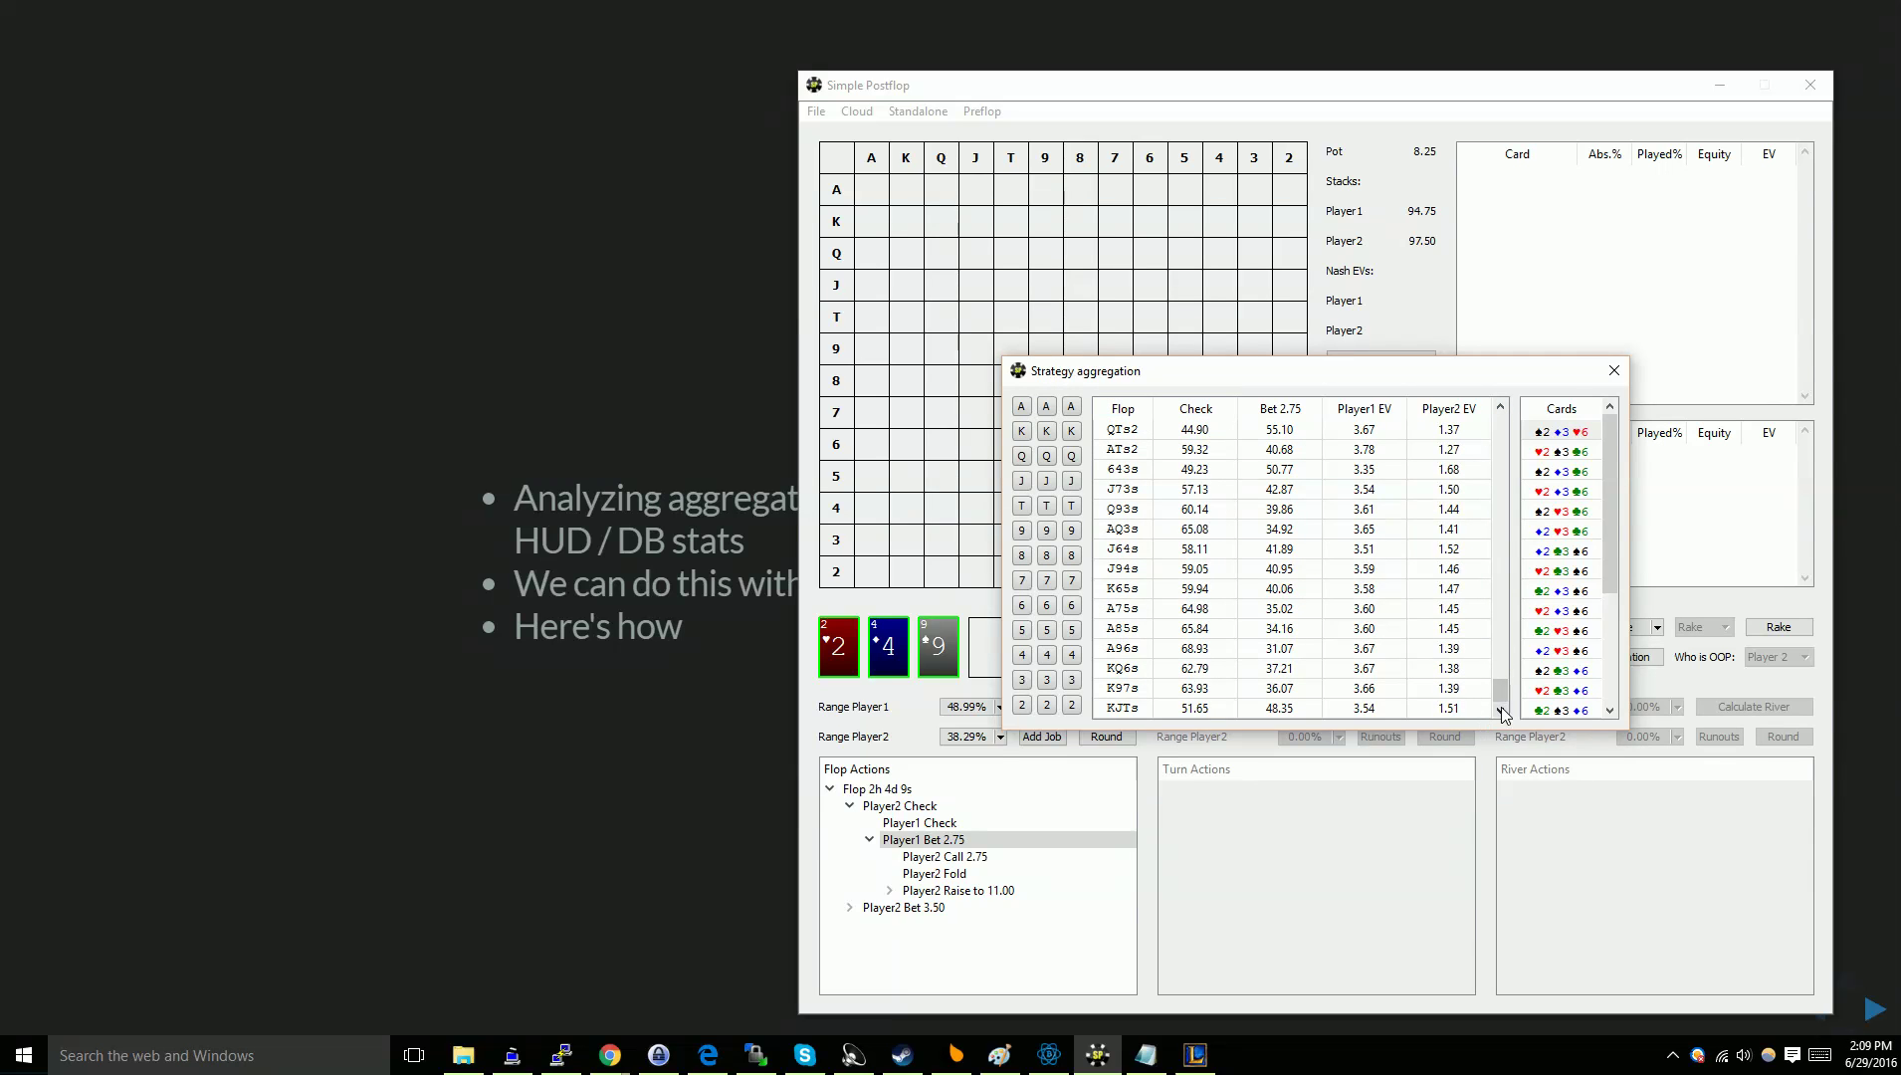
left_click_drag(1500, 690, 1519, 437)
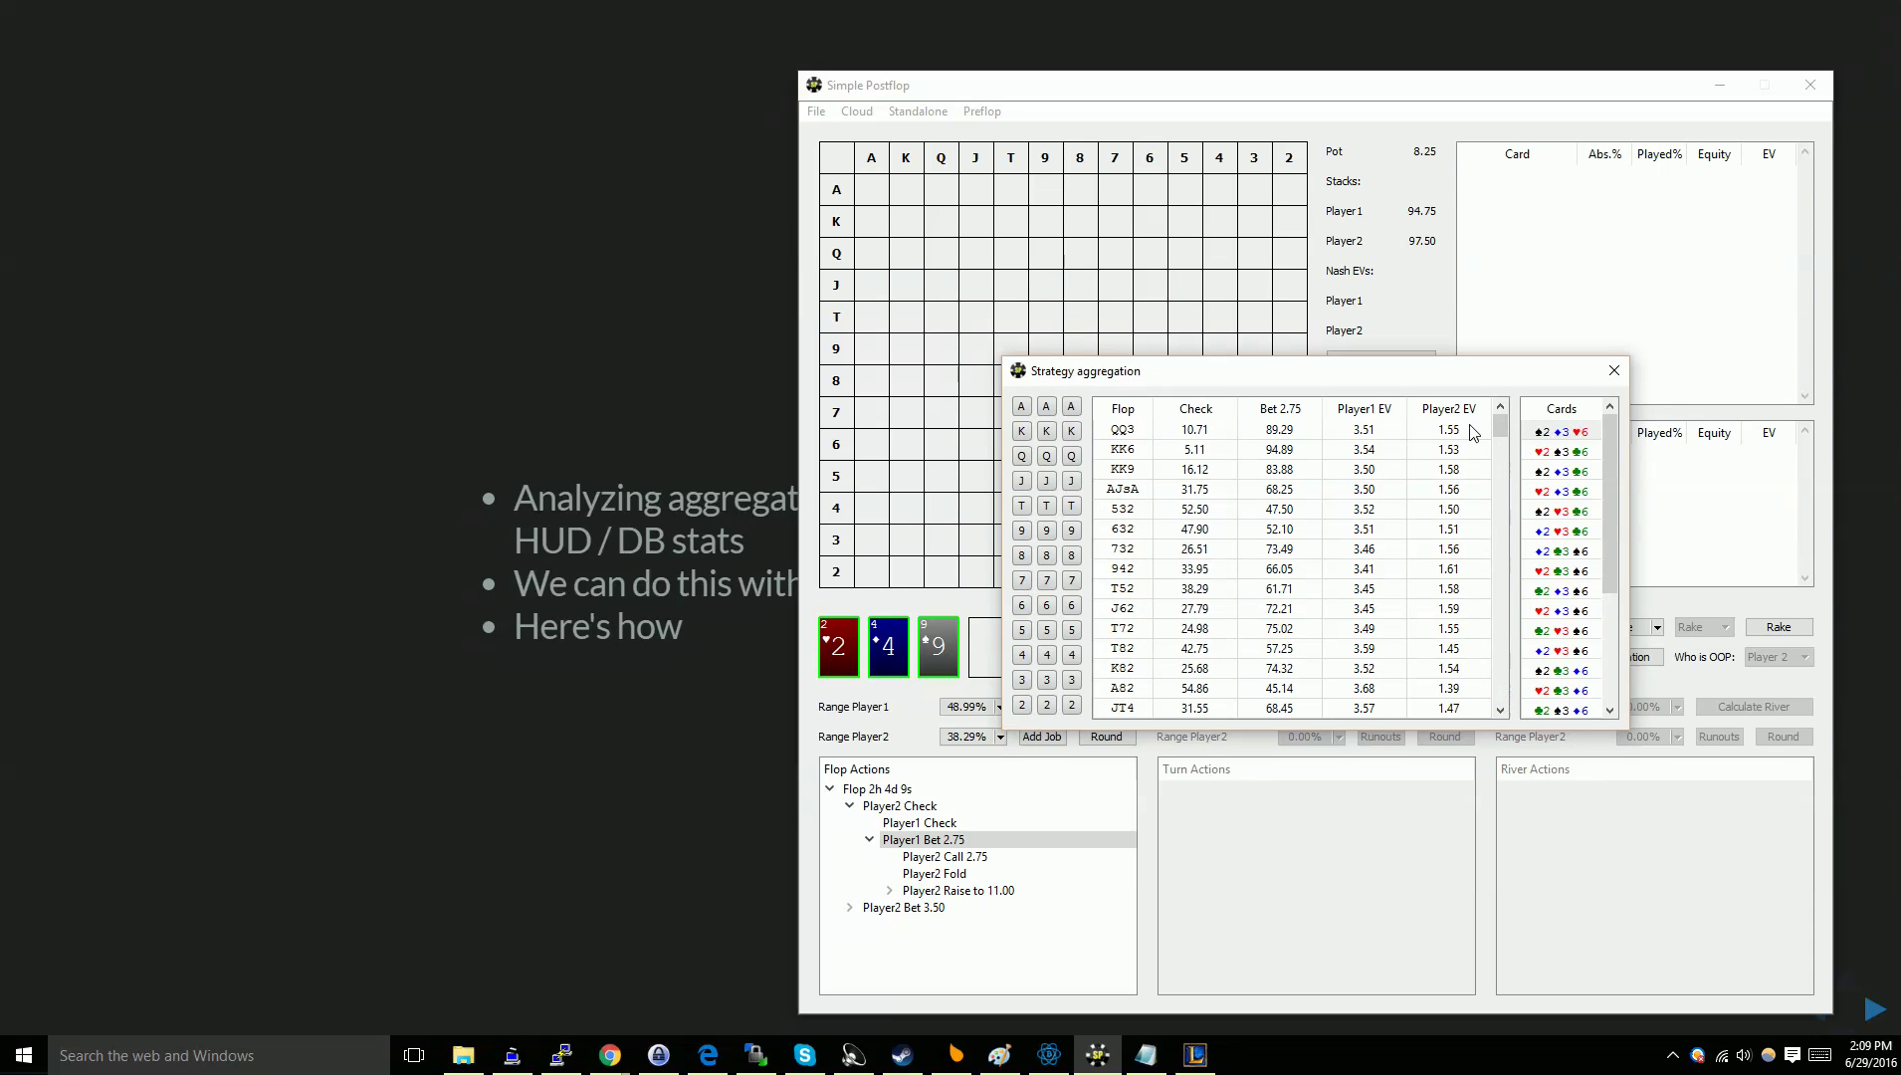
left_click(1284, 530)
Browse individual flop solutions from the aggregation table: T72, A82, then K82.
right_click(1284, 525)
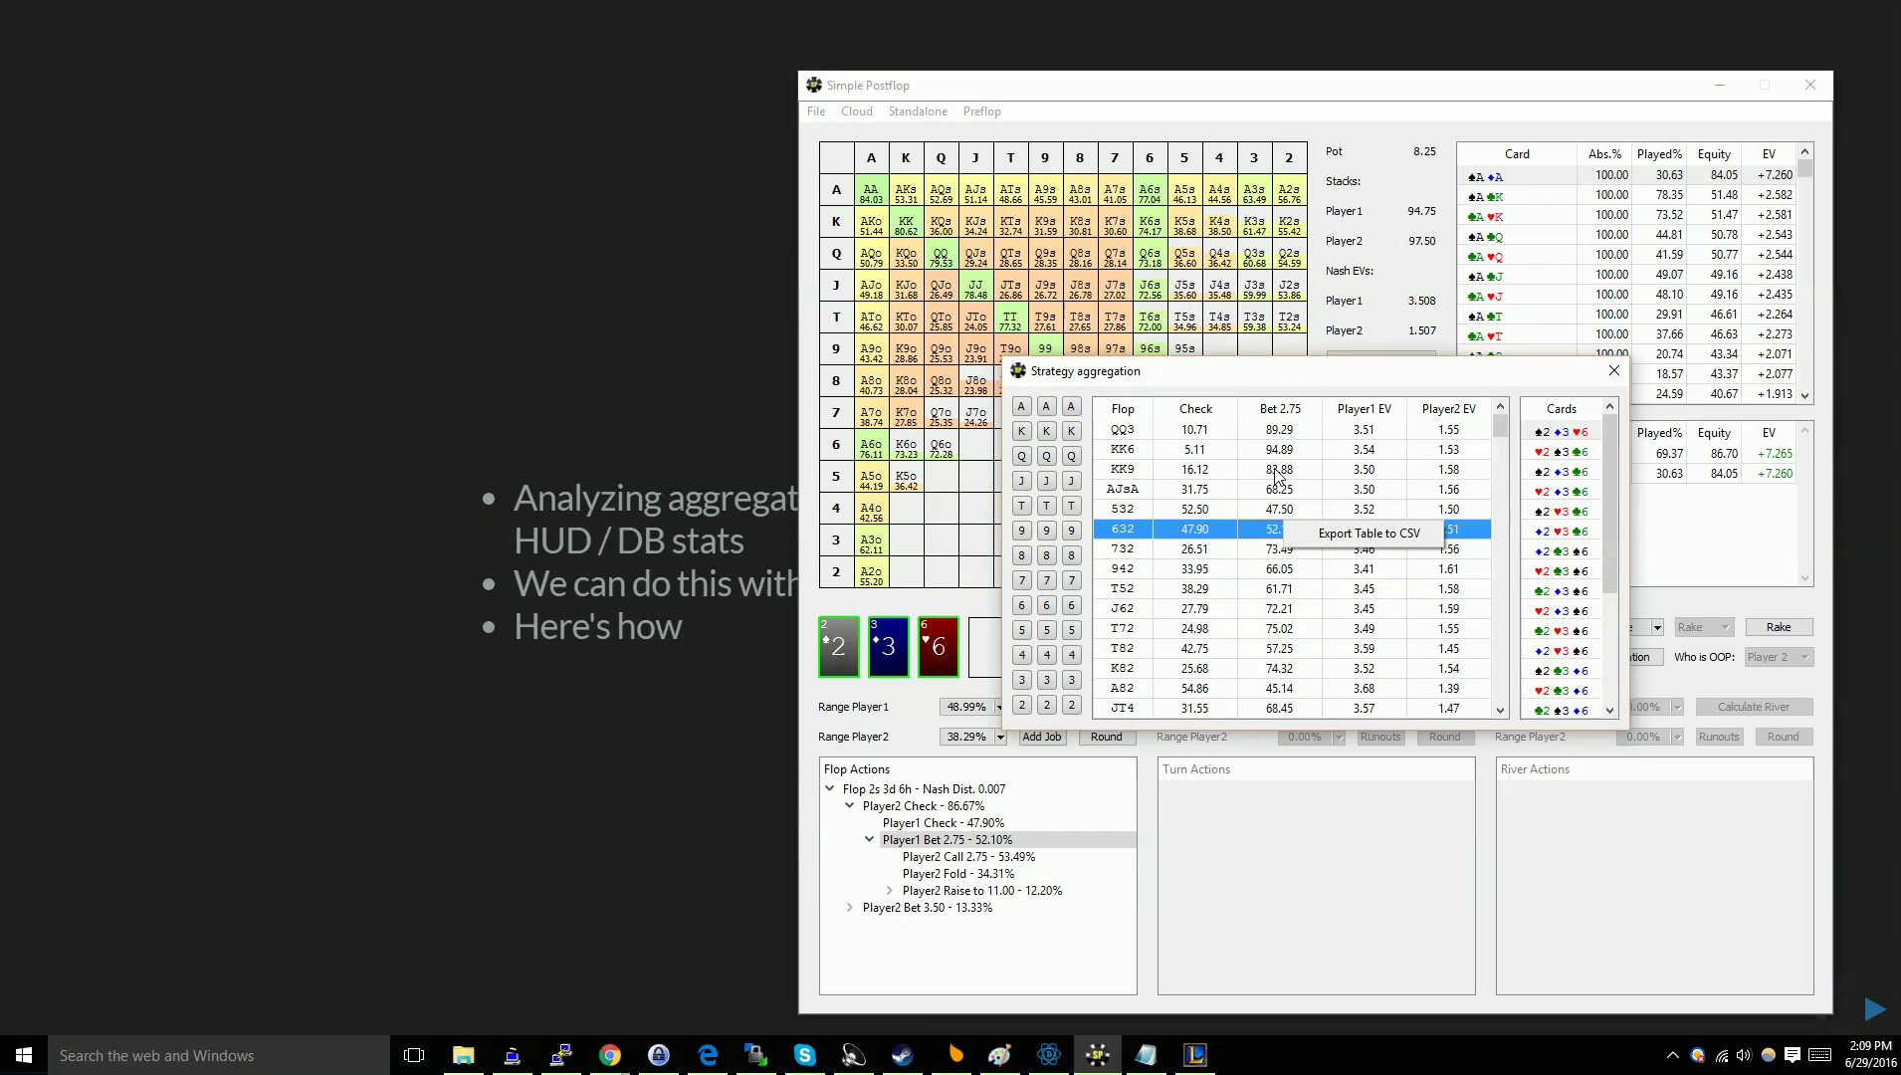
left_click(1314, 402)
left_click(1281, 628)
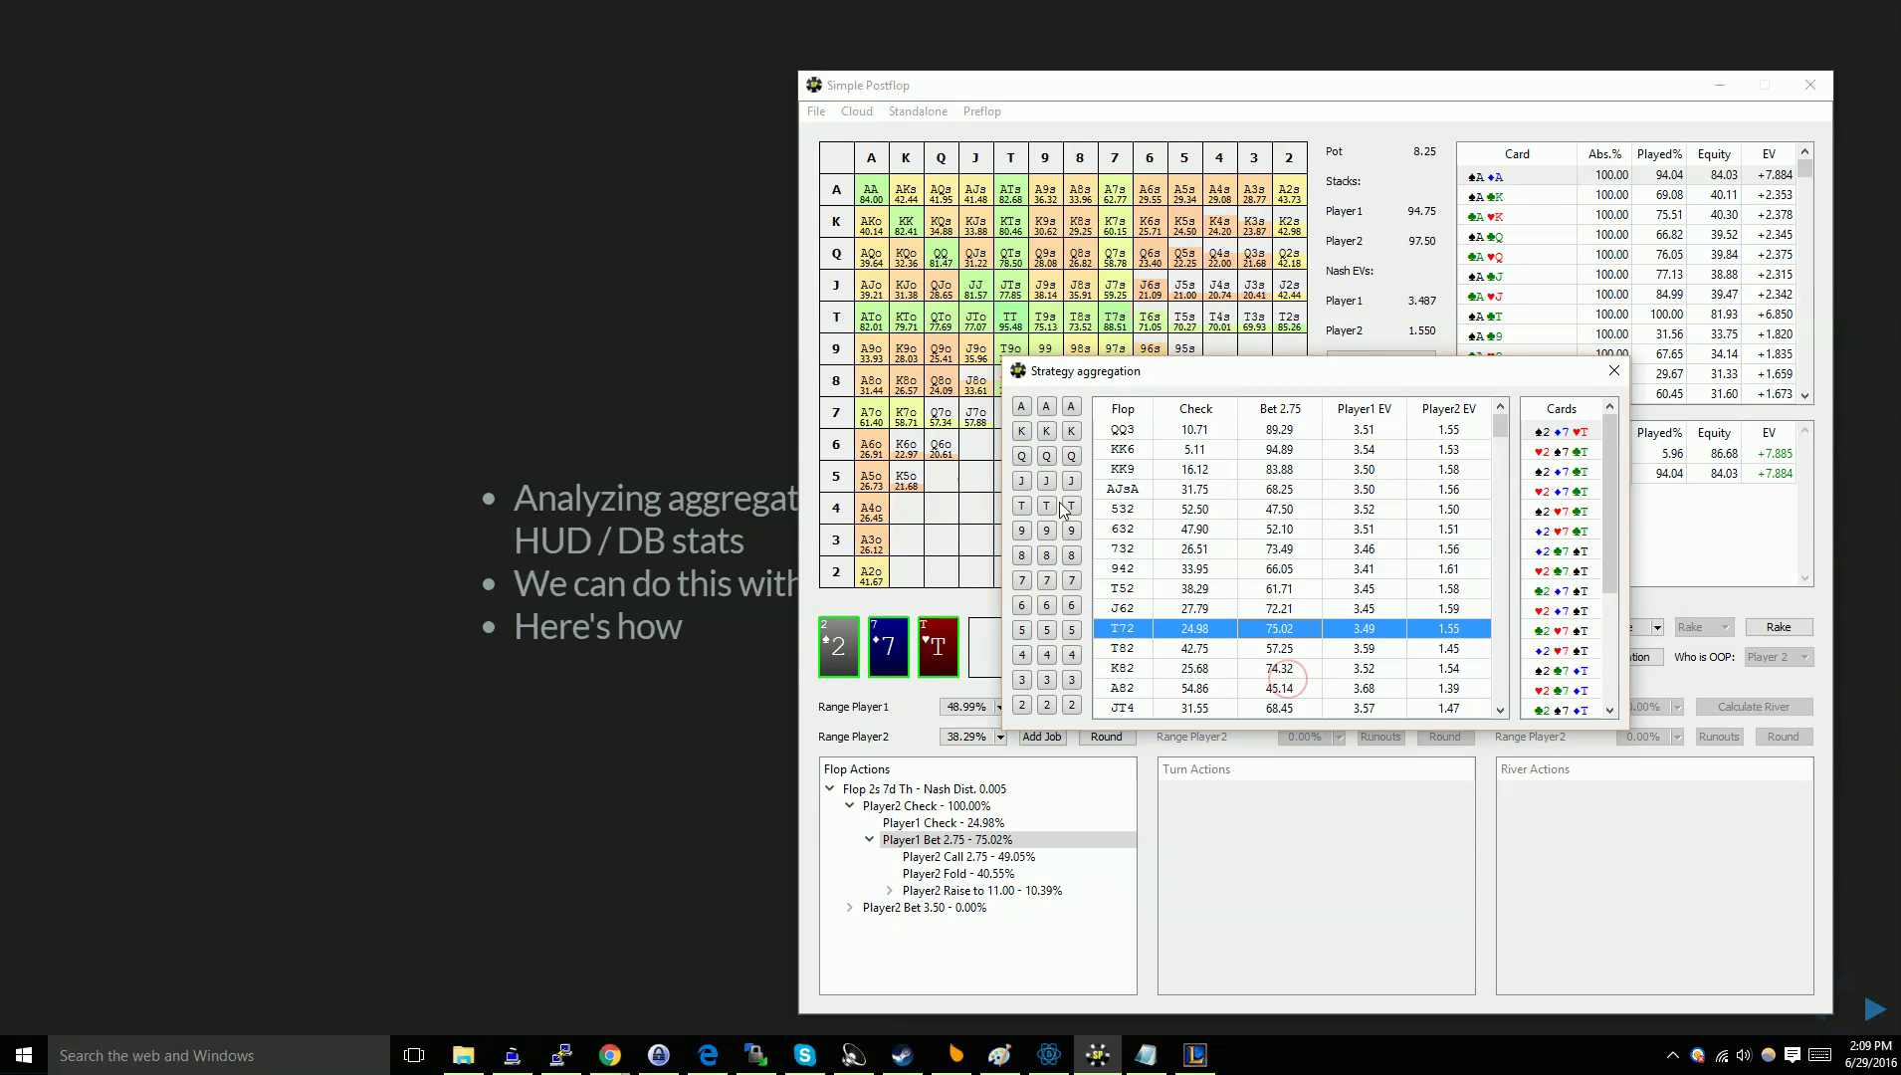
left_click(1289, 686)
key("Up")
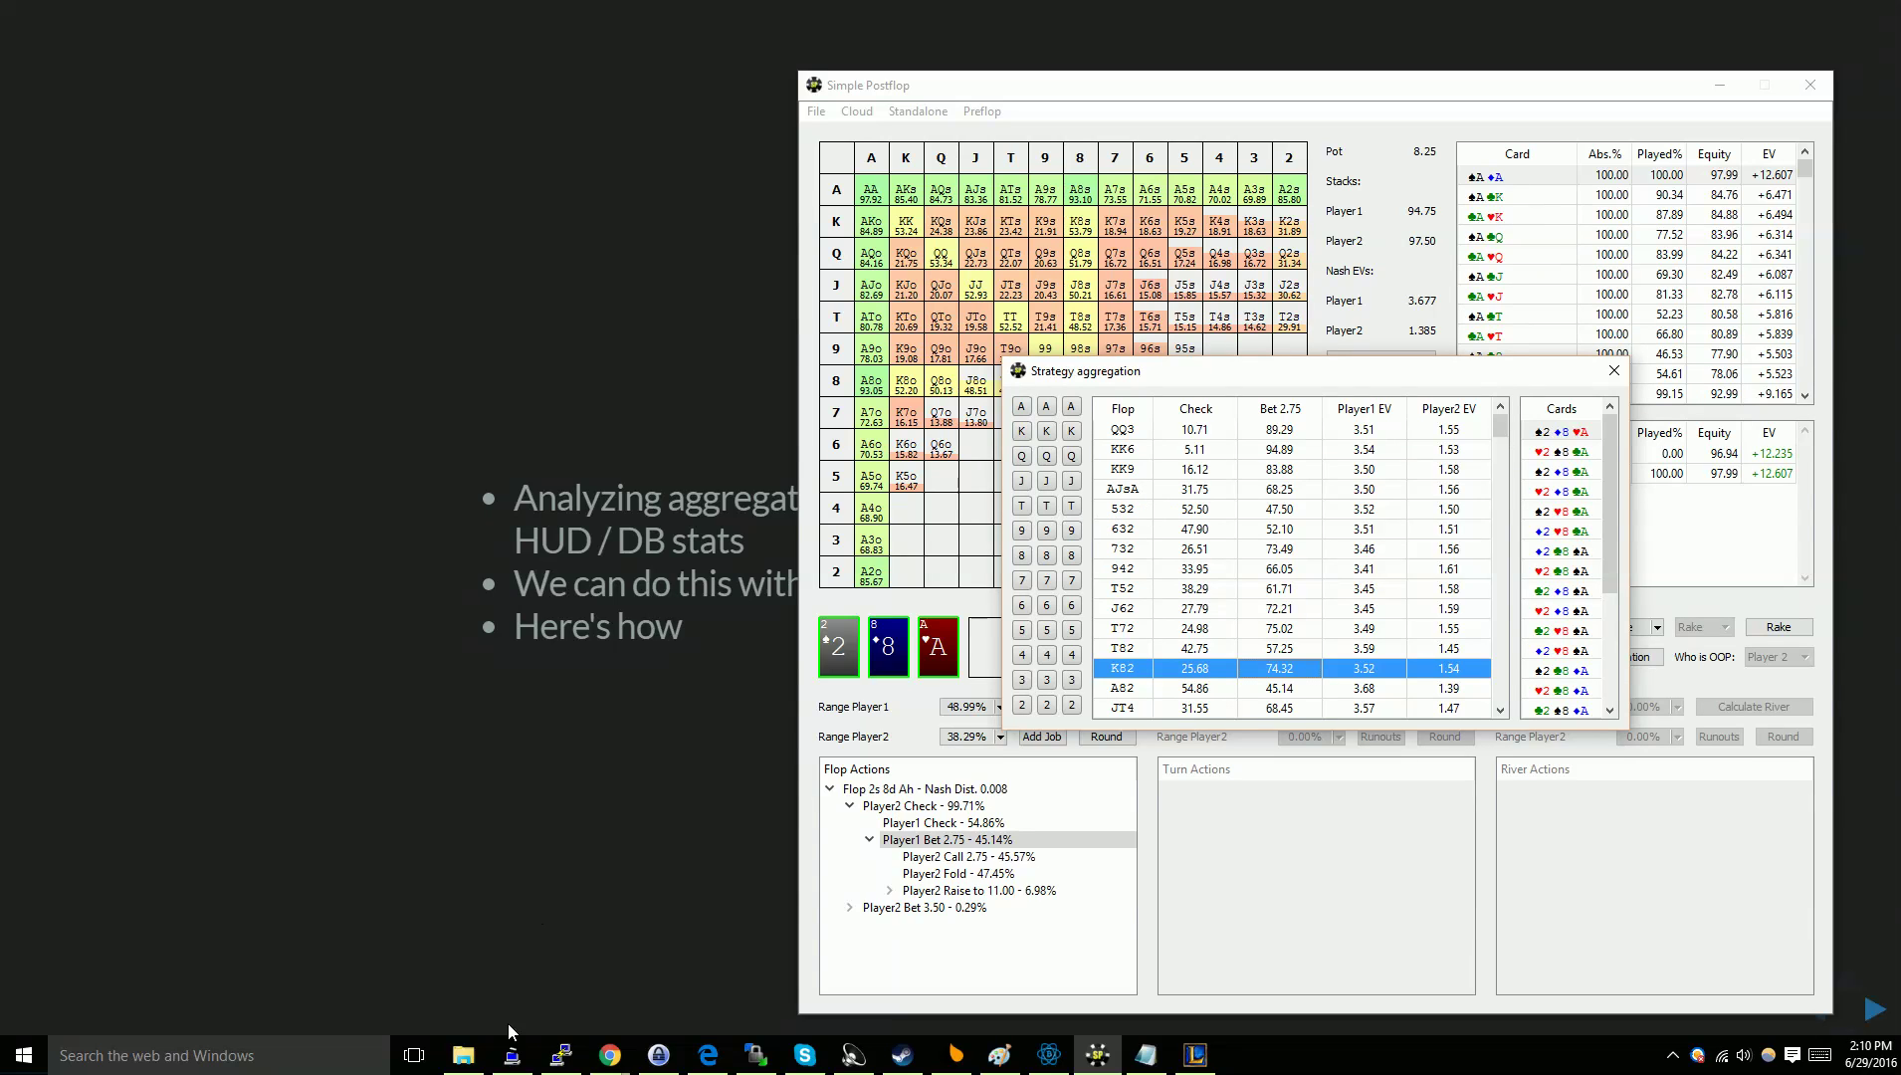
Bring the FlopSubset folder window forward, move it aside, and select file 3.
left_click(466, 1053)
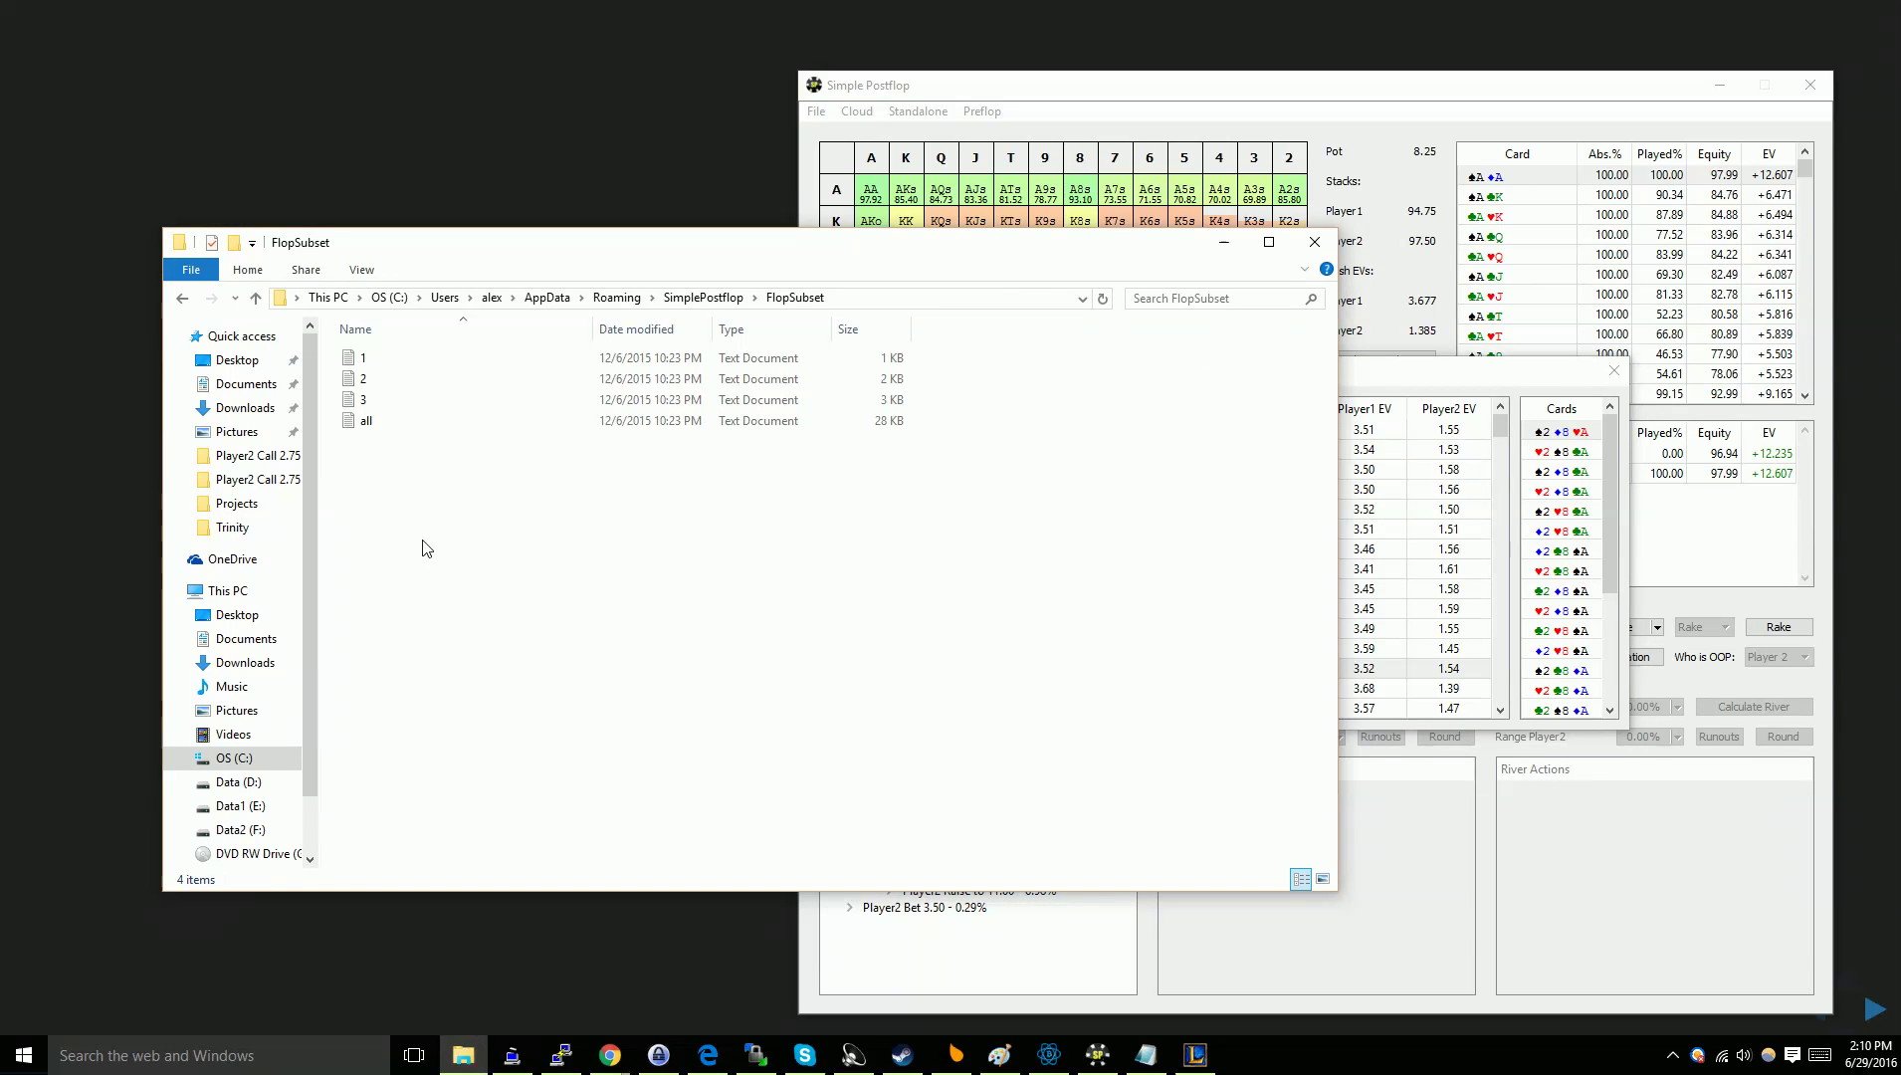
left_click_drag(772, 265, 874, 291)
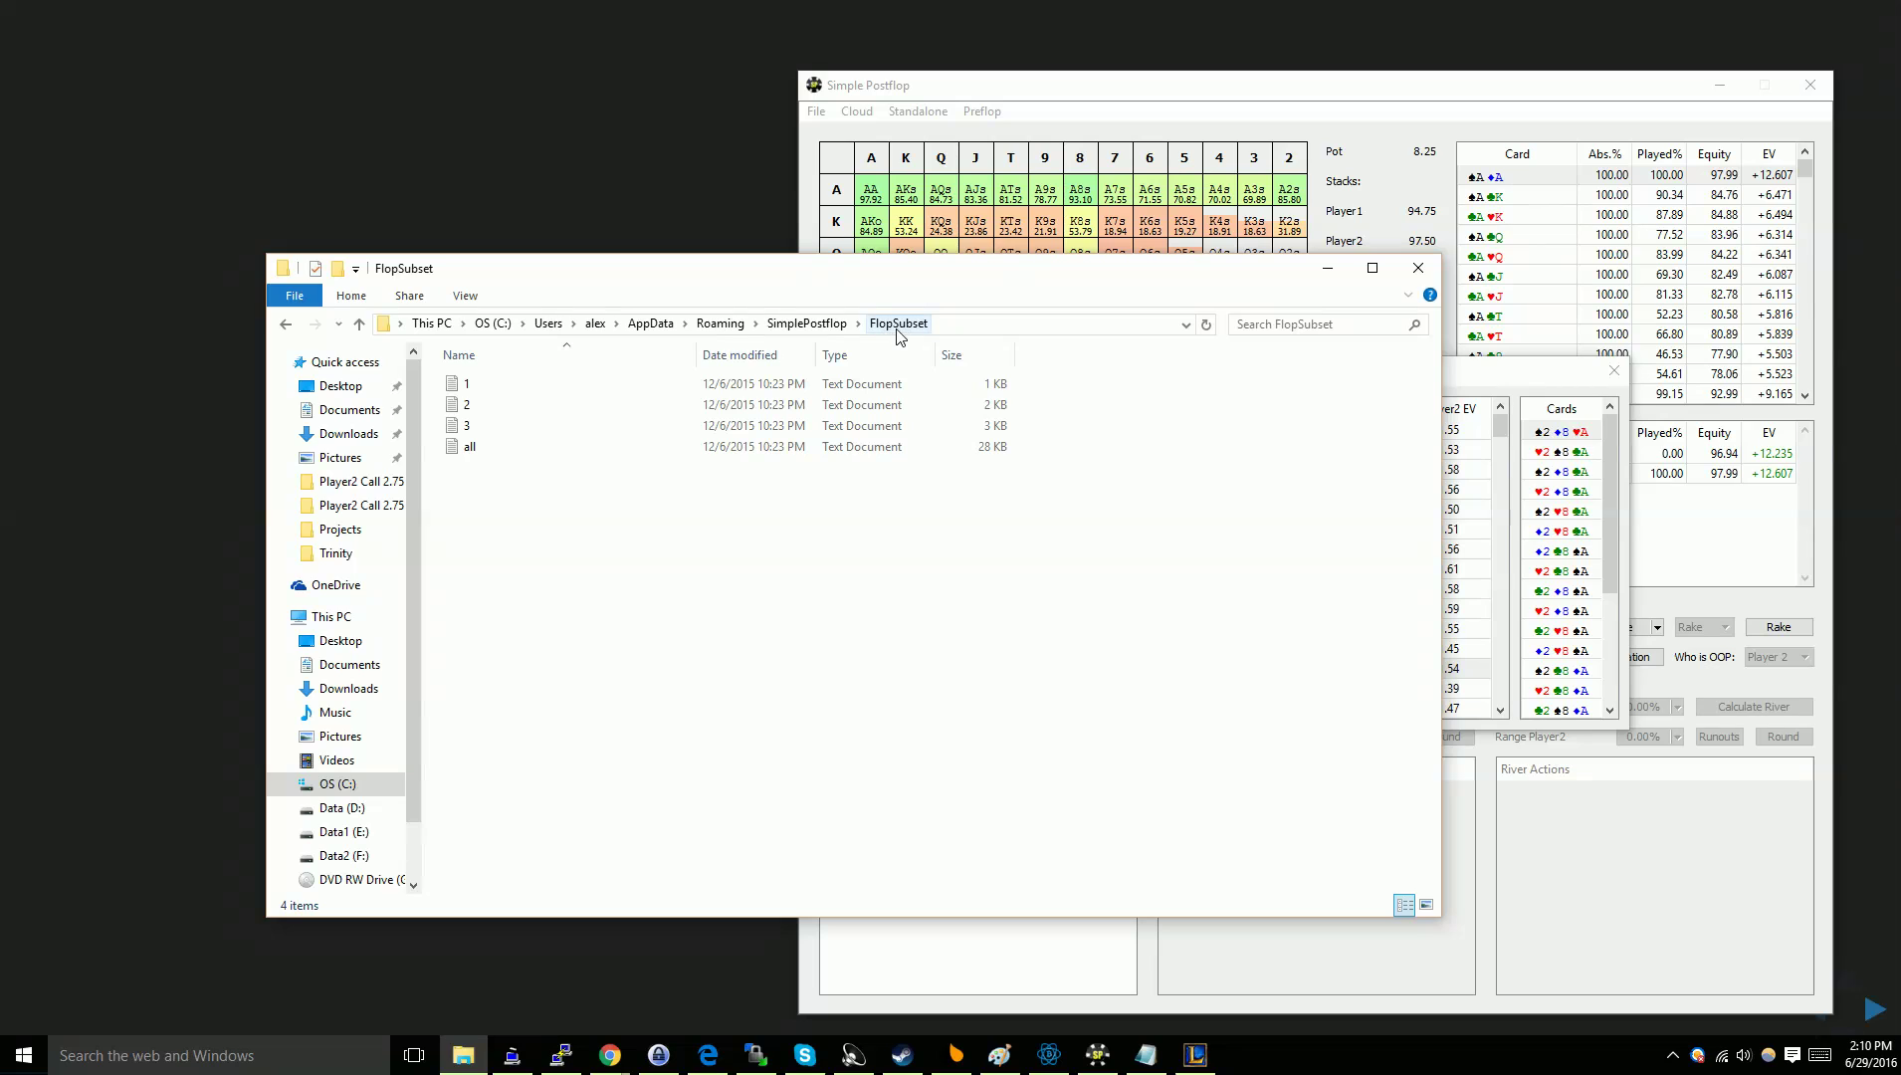
left_click(484, 432)
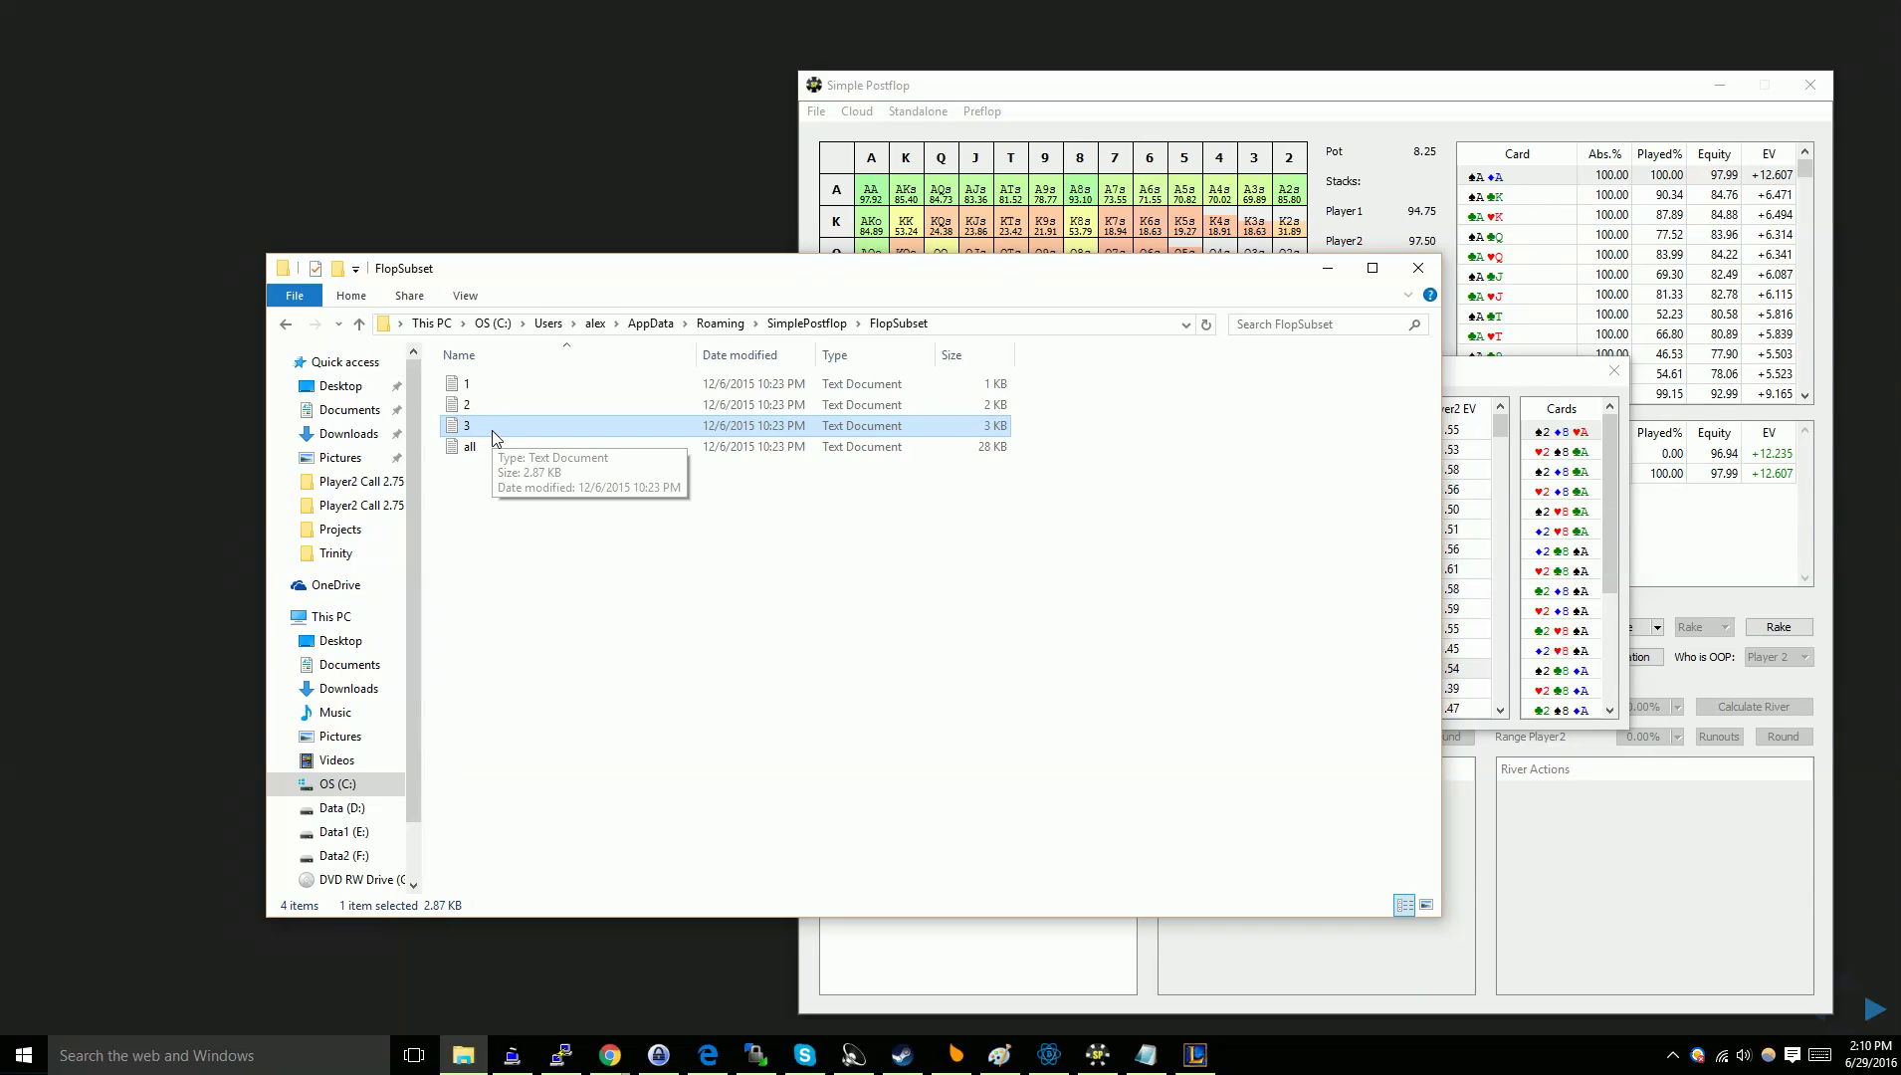
Open file 3 in Notepad, highlight its first line Th Td Ts:0.117, and minimize Explorer.
double_click(492, 438)
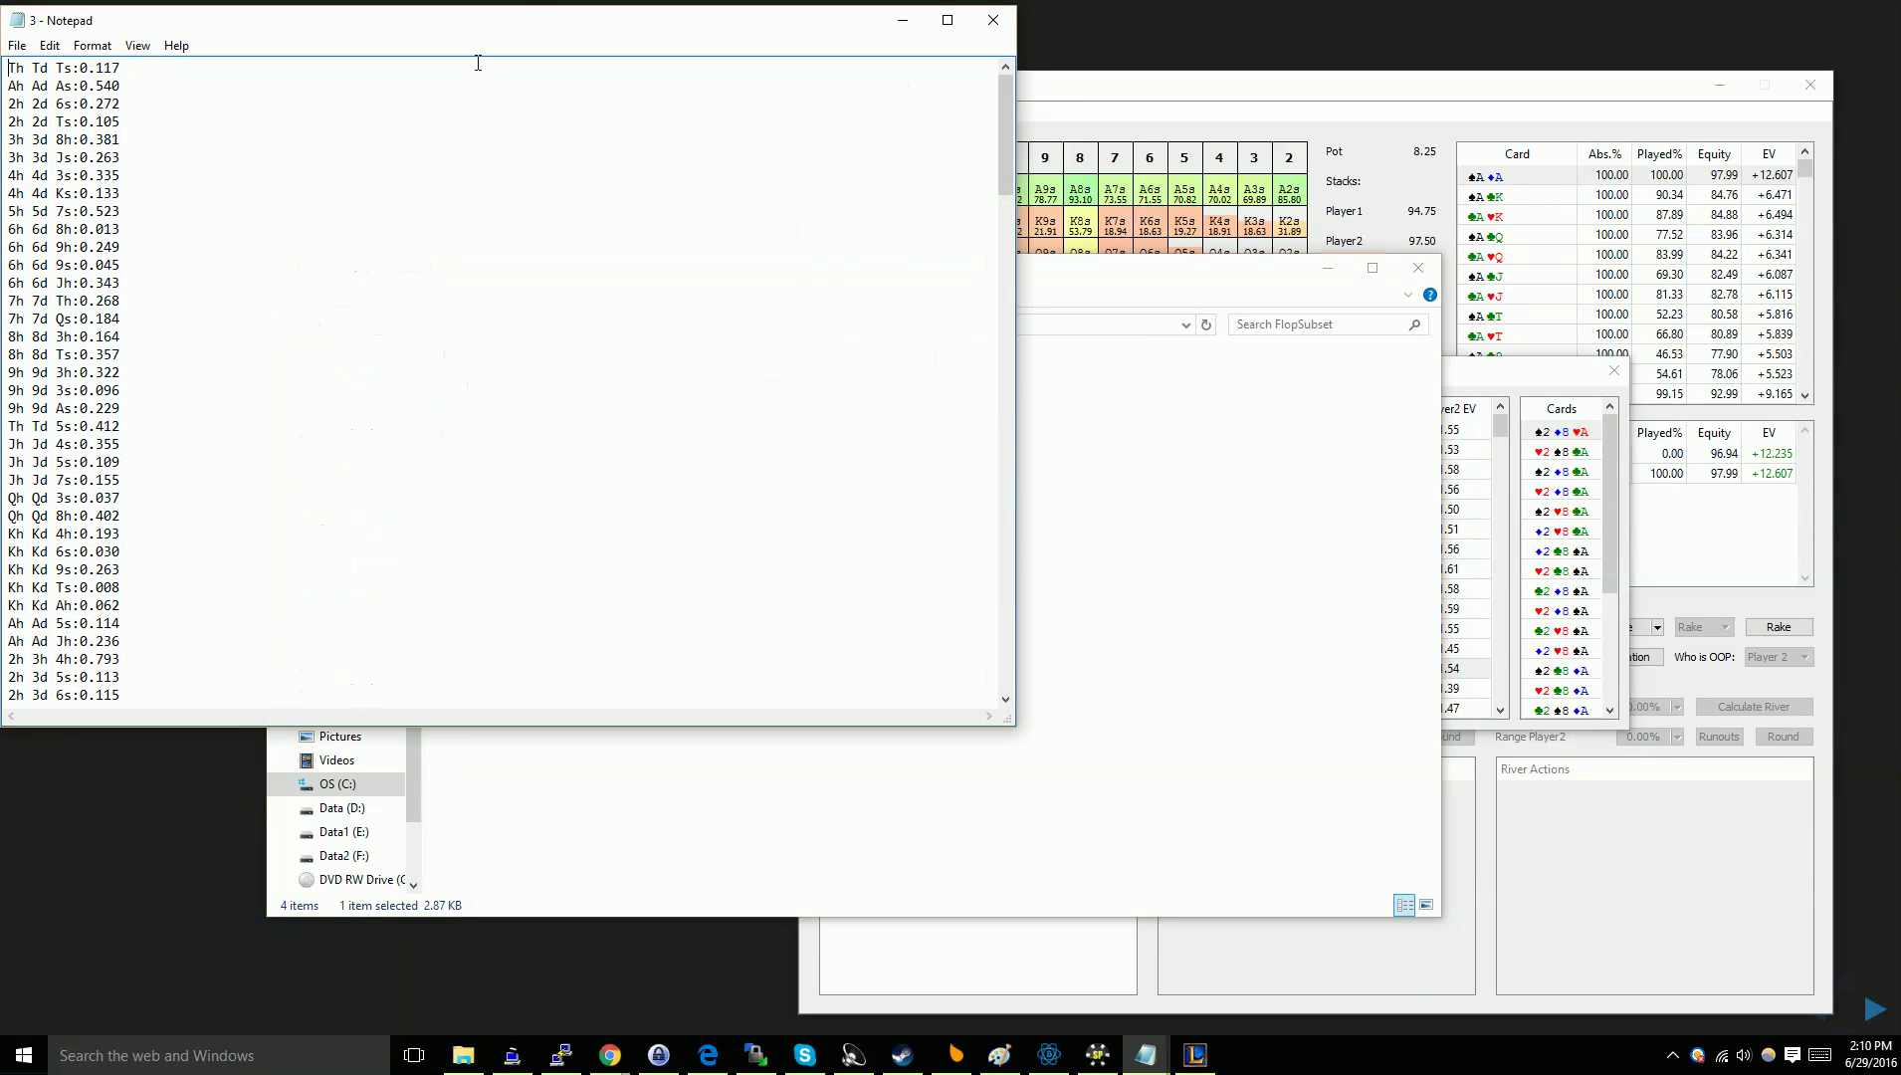
left_click_drag(480, 21, 893, 192)
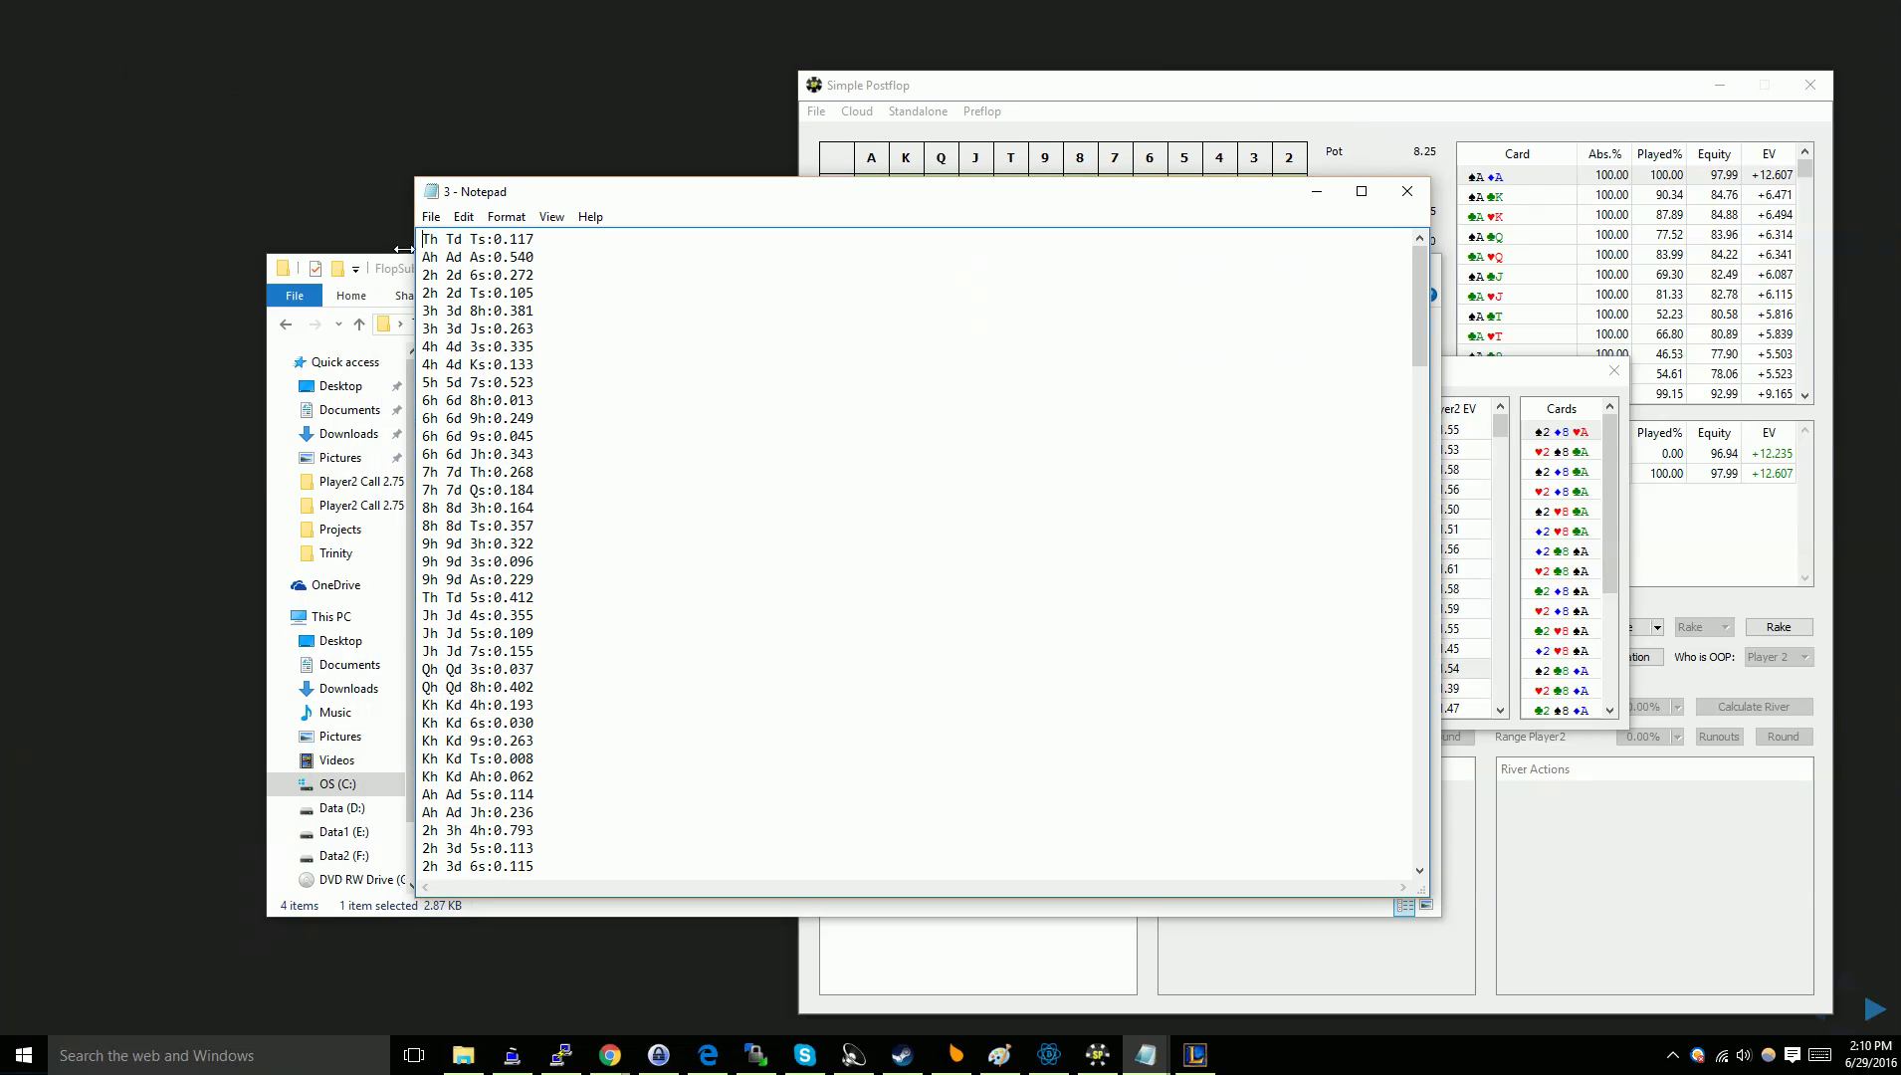
left_click_drag(421, 239, 551, 227)
left_click_drag(1419, 299, 1364, 788)
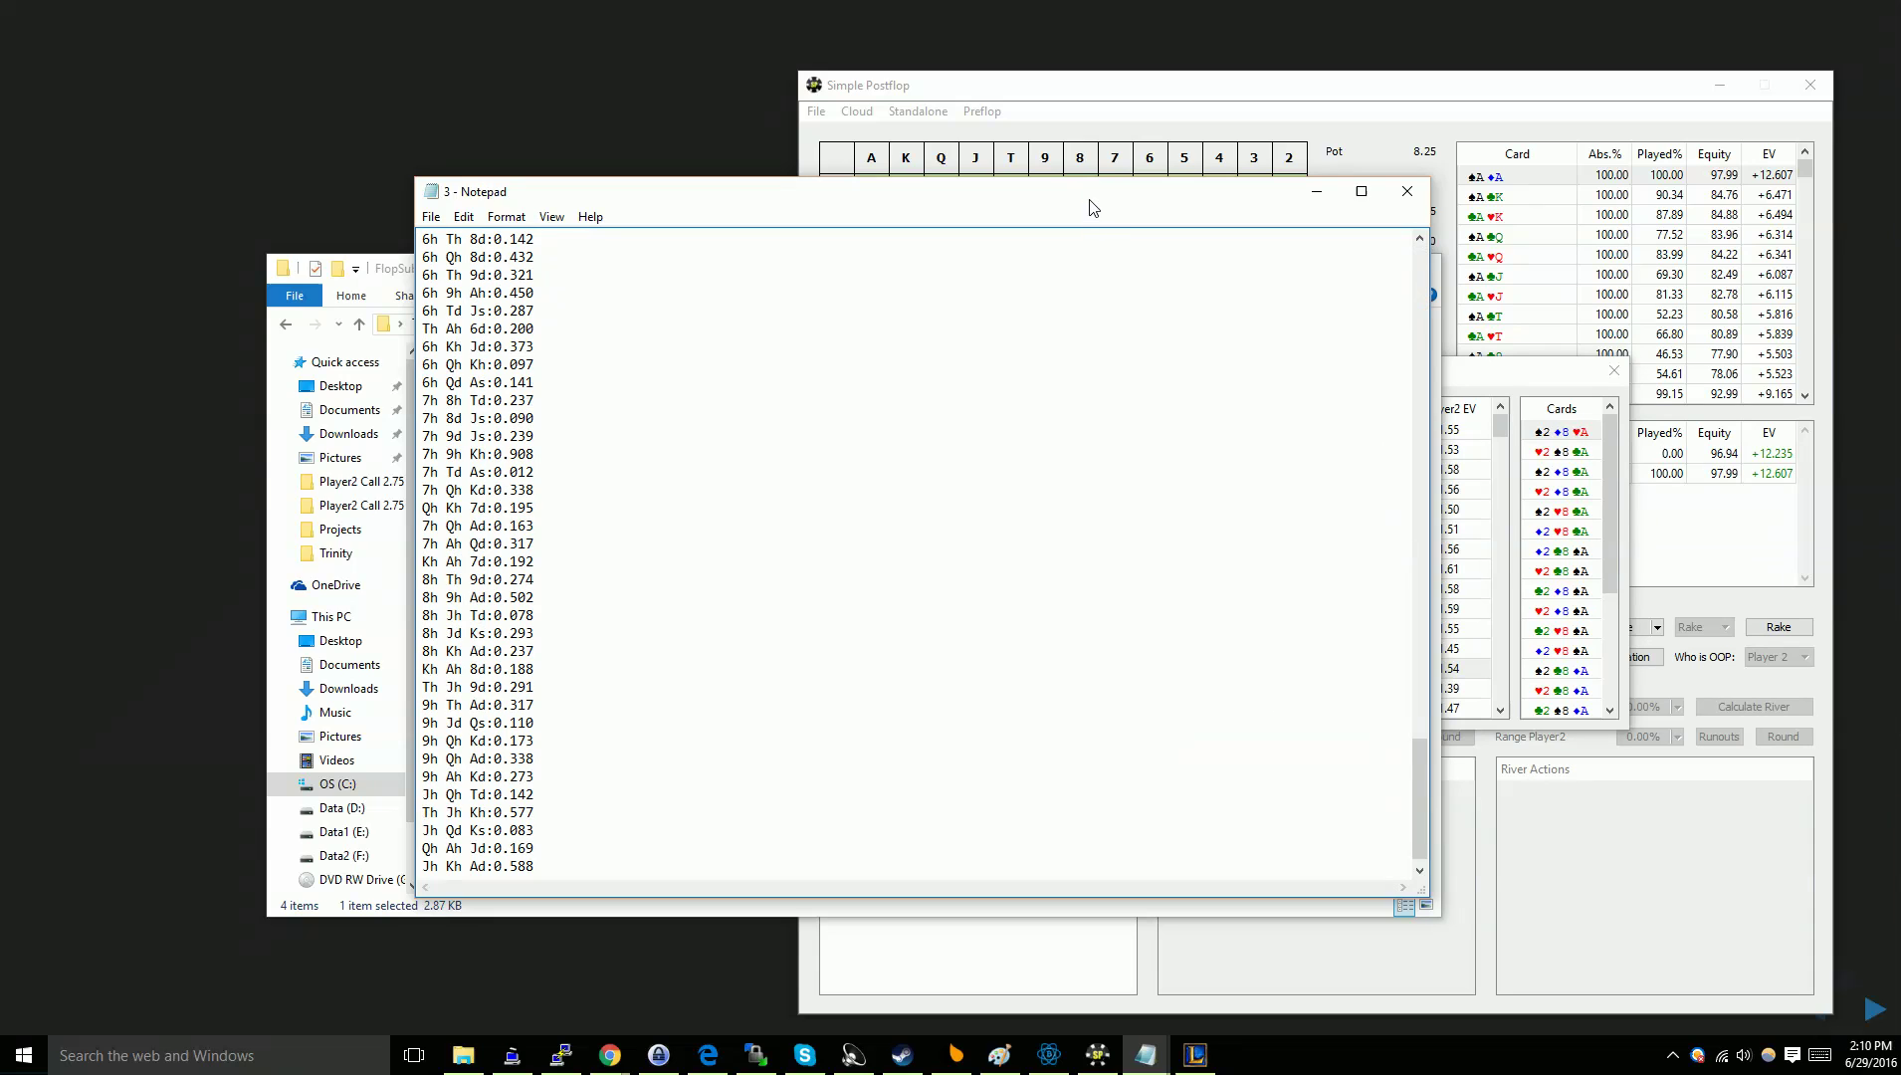
left_click_drag(1085, 199, 807, 263)
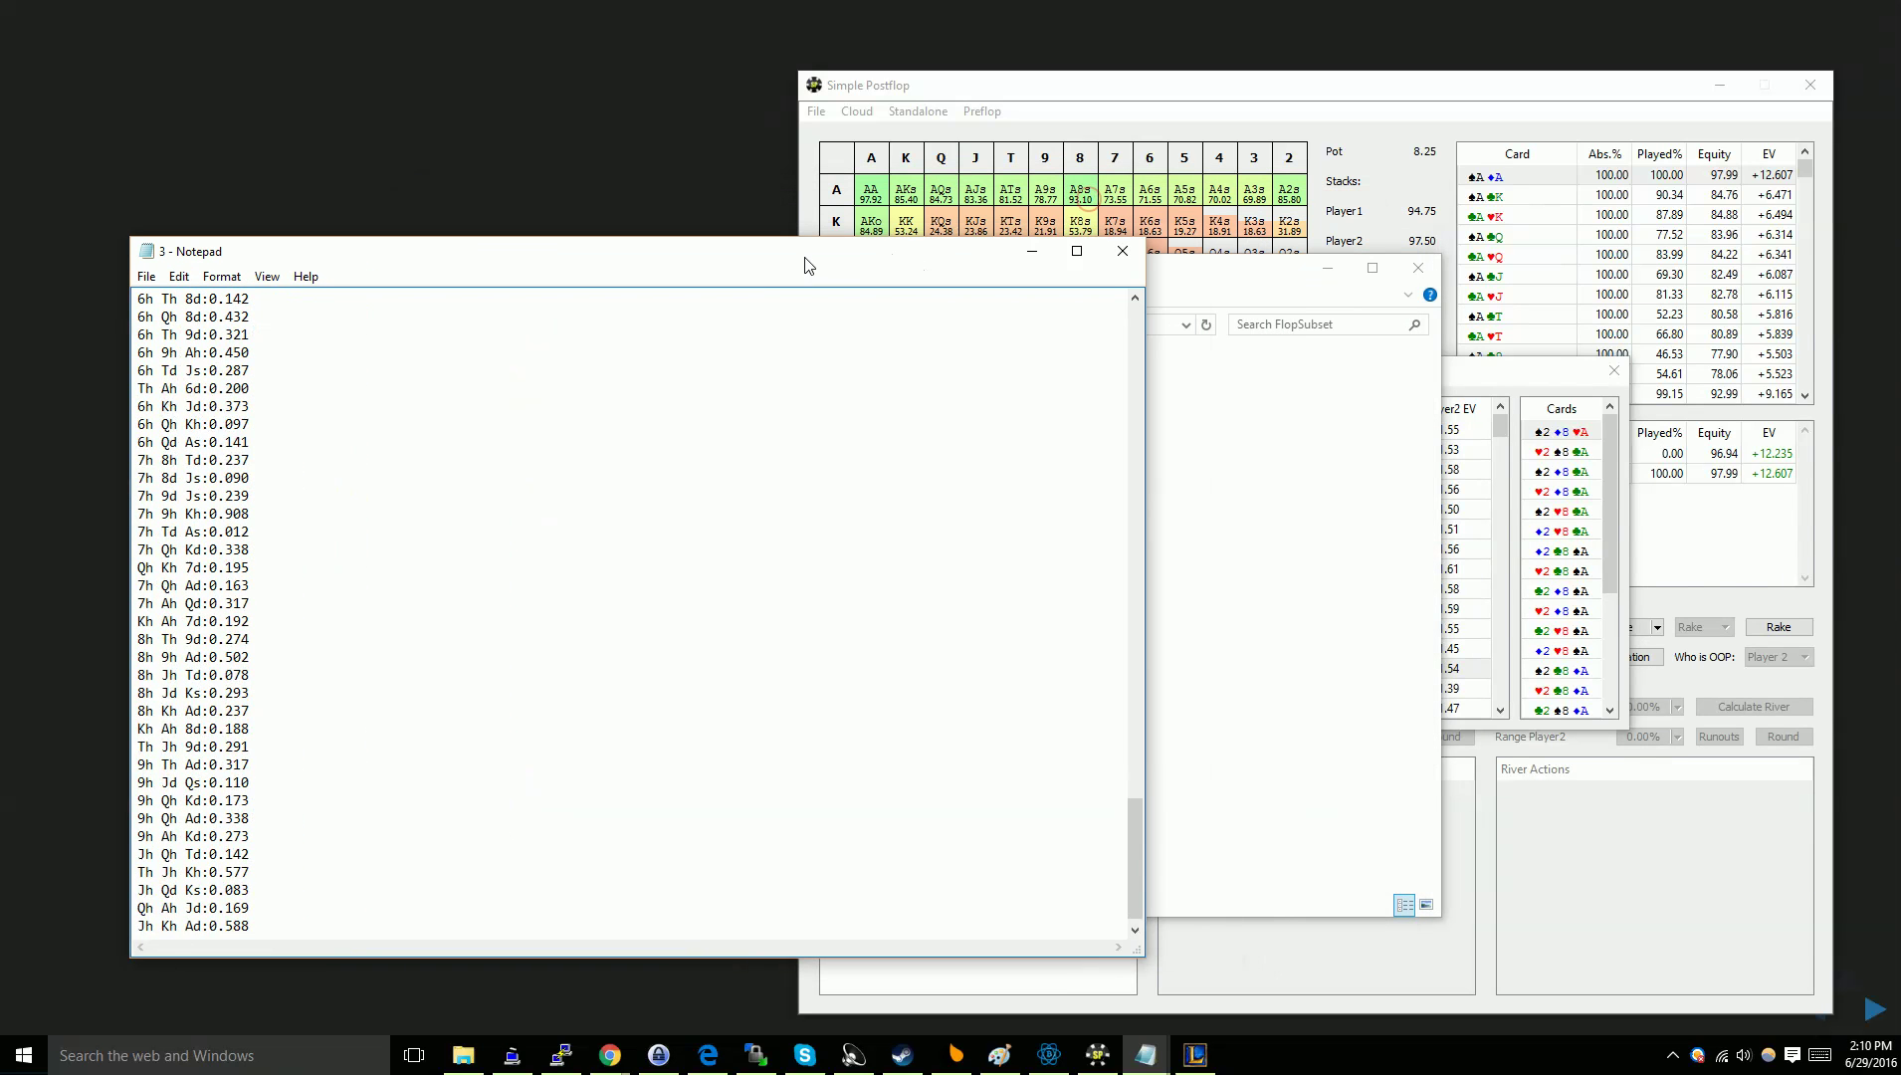
left_click(1329, 269)
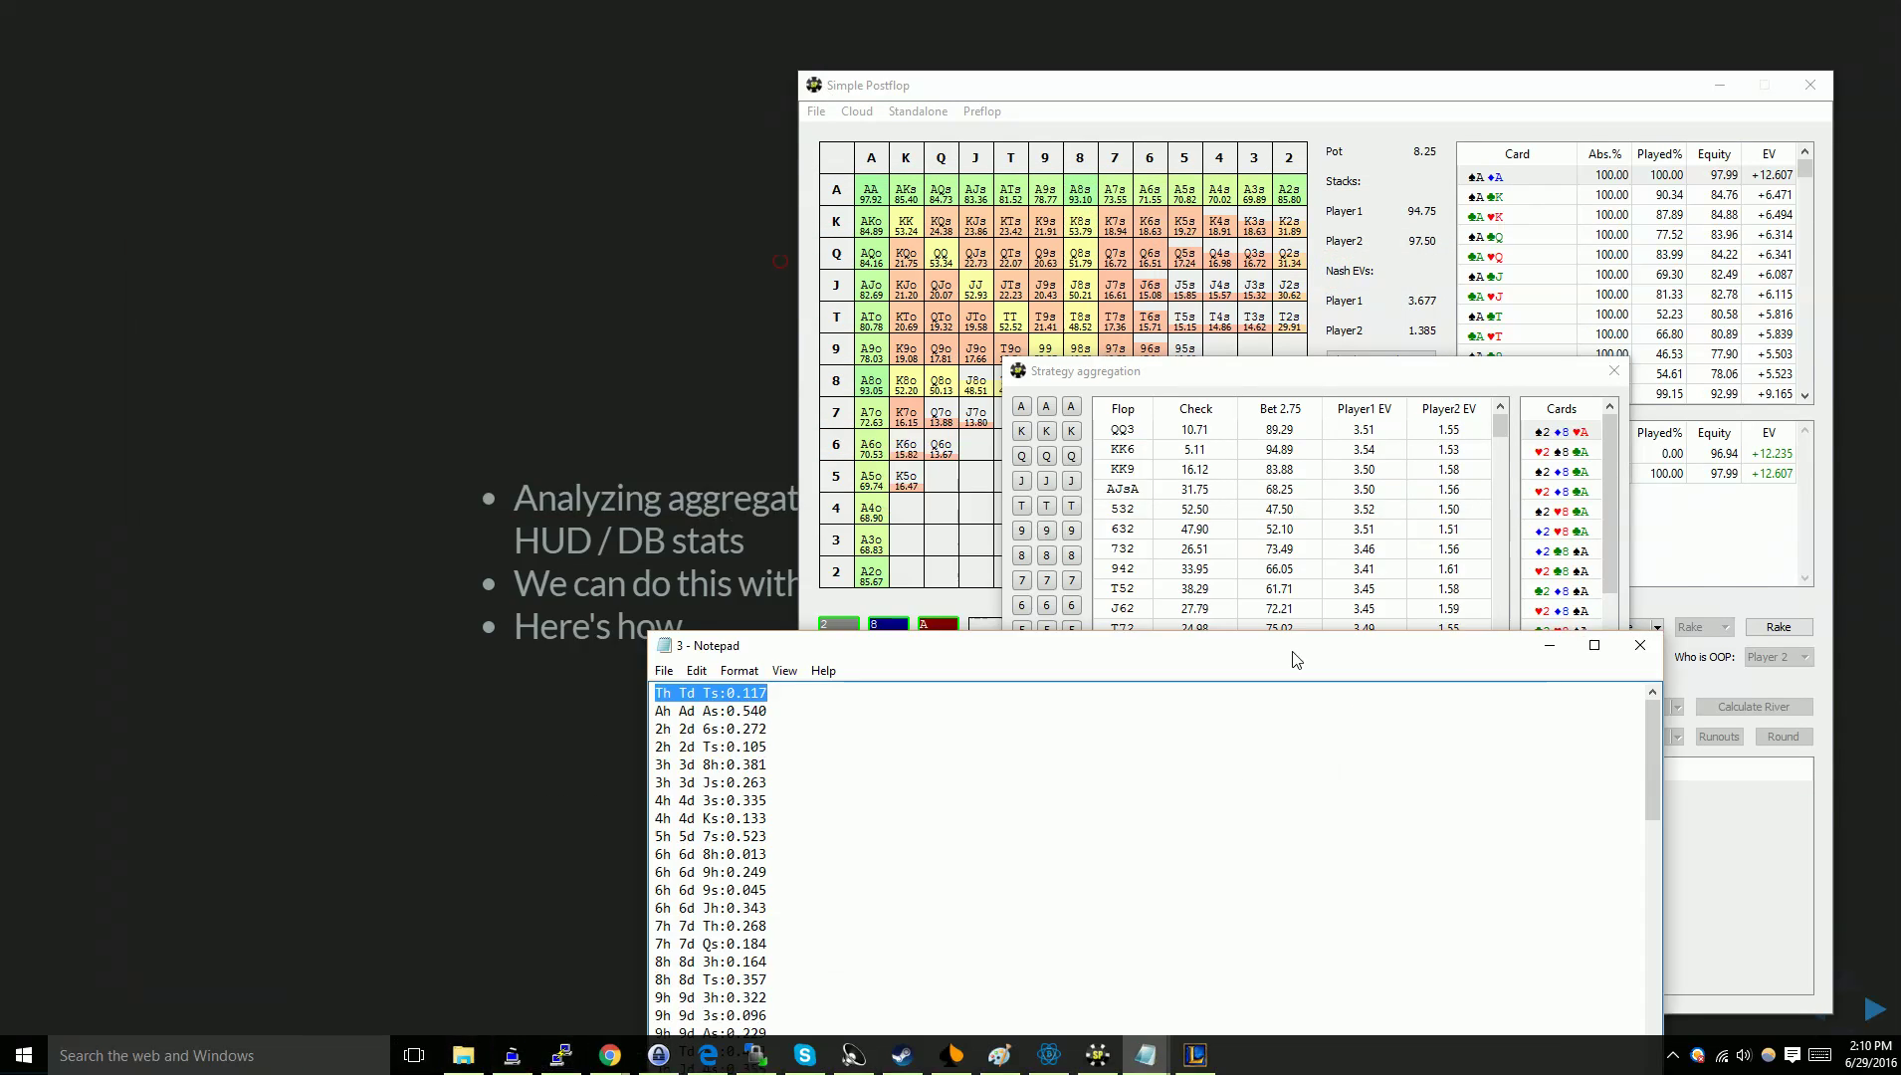
left_click_drag(1293, 657, 1307, 561)
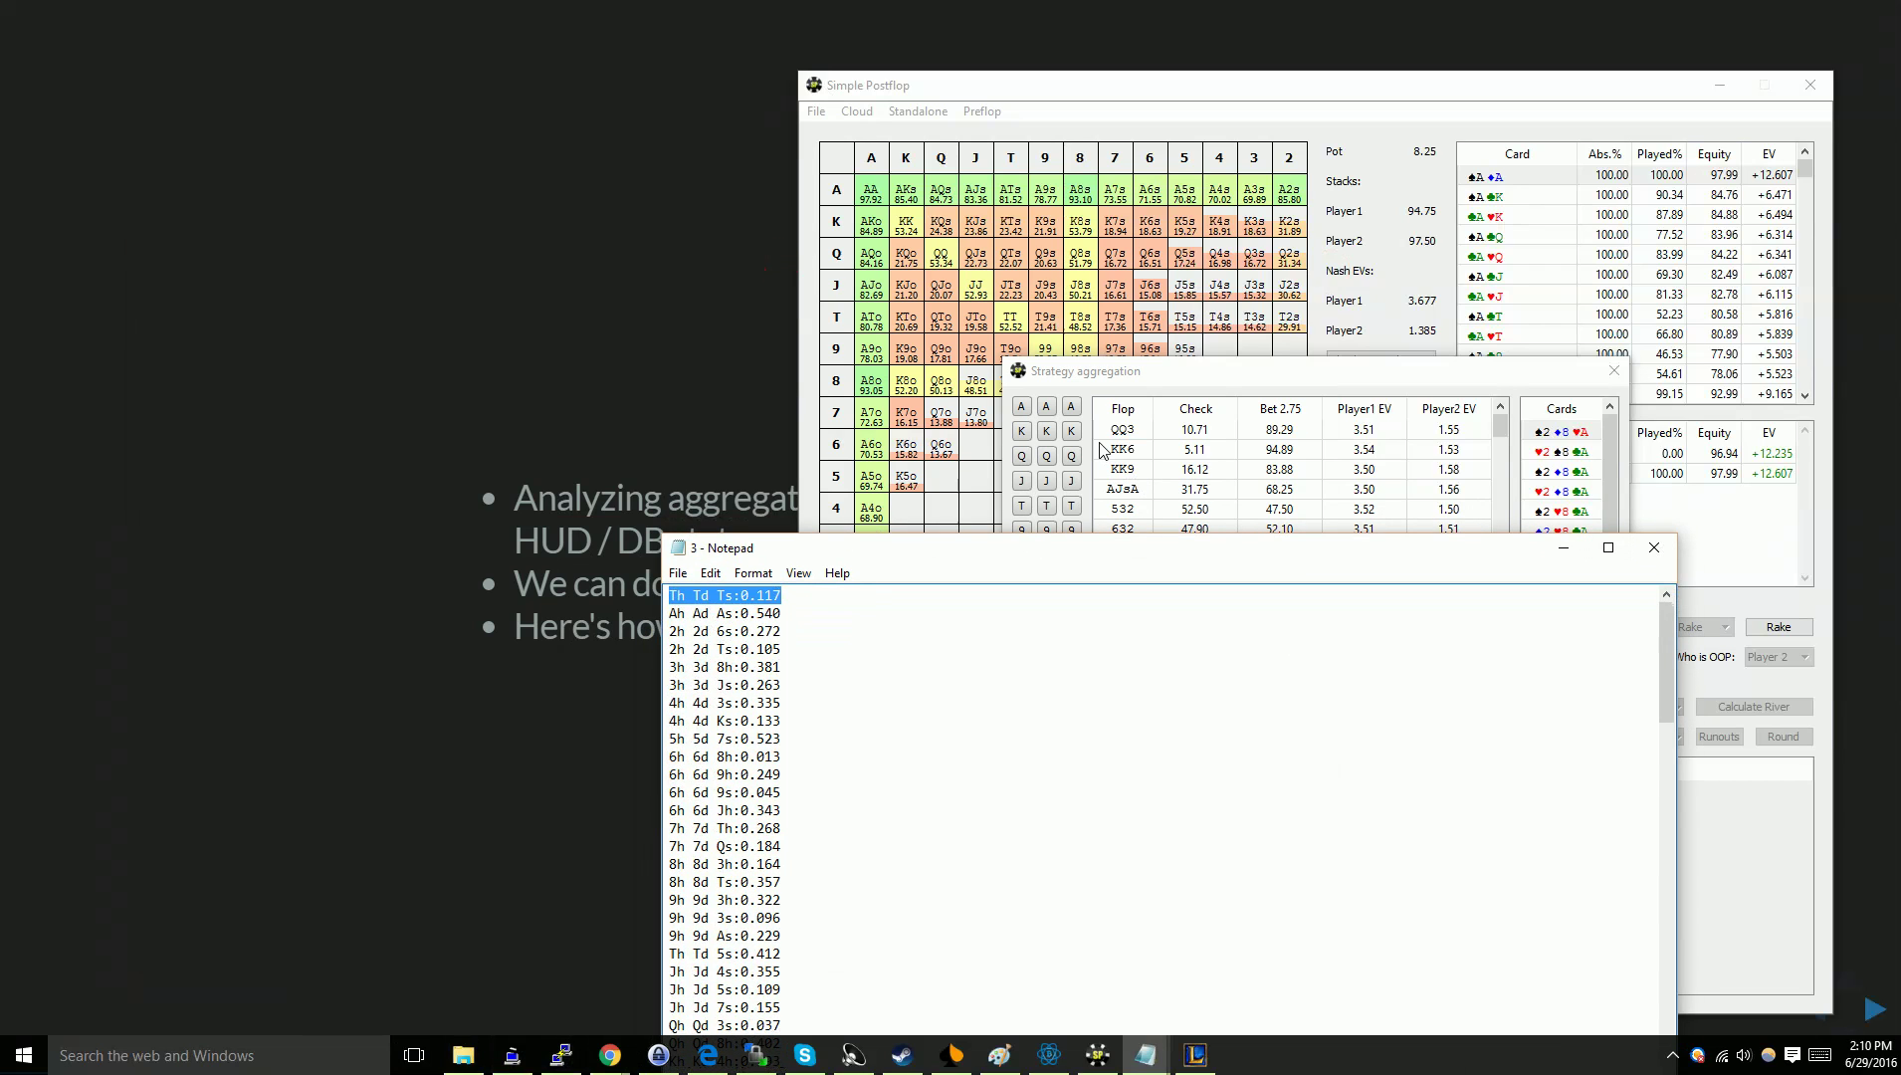
Filter the aggregation table to two-ten flops, leaving TTT (93.59%) and TT5 (62.89%).
left_click(1021, 504)
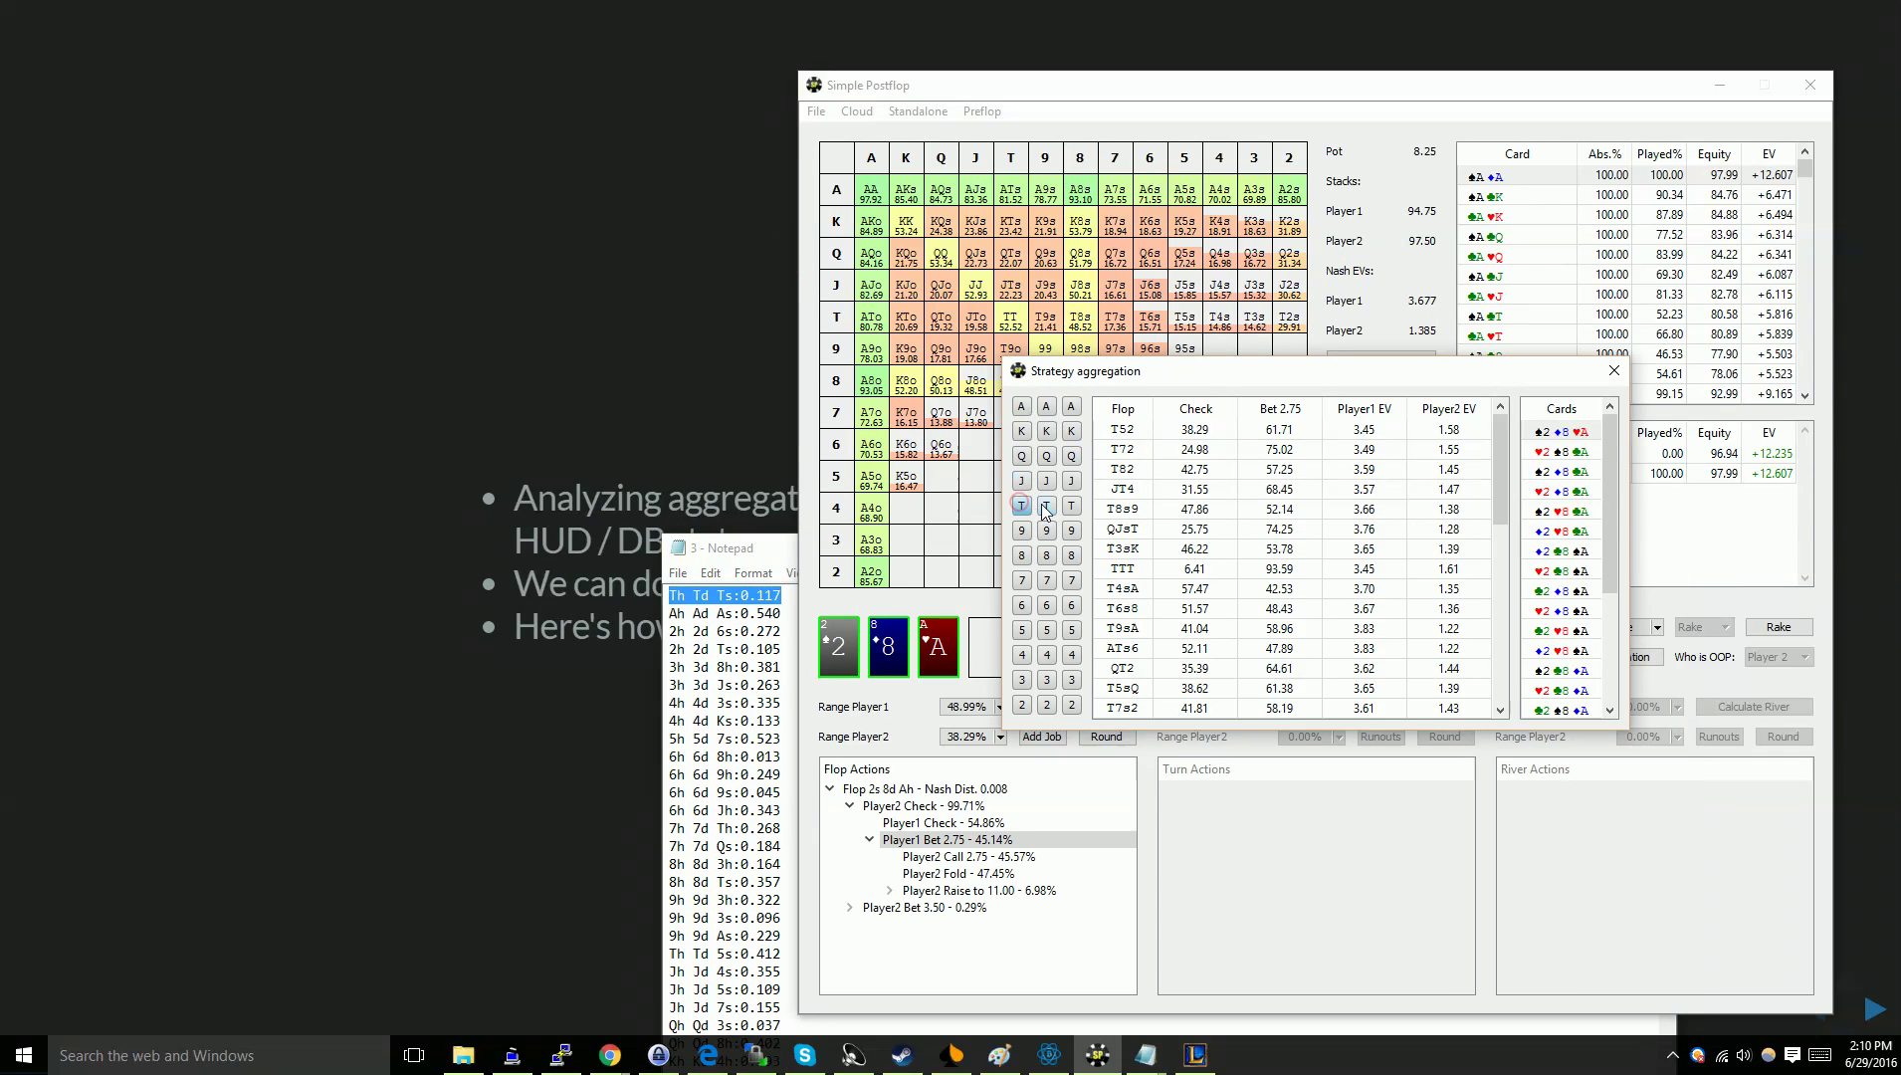
left_click(1046, 508)
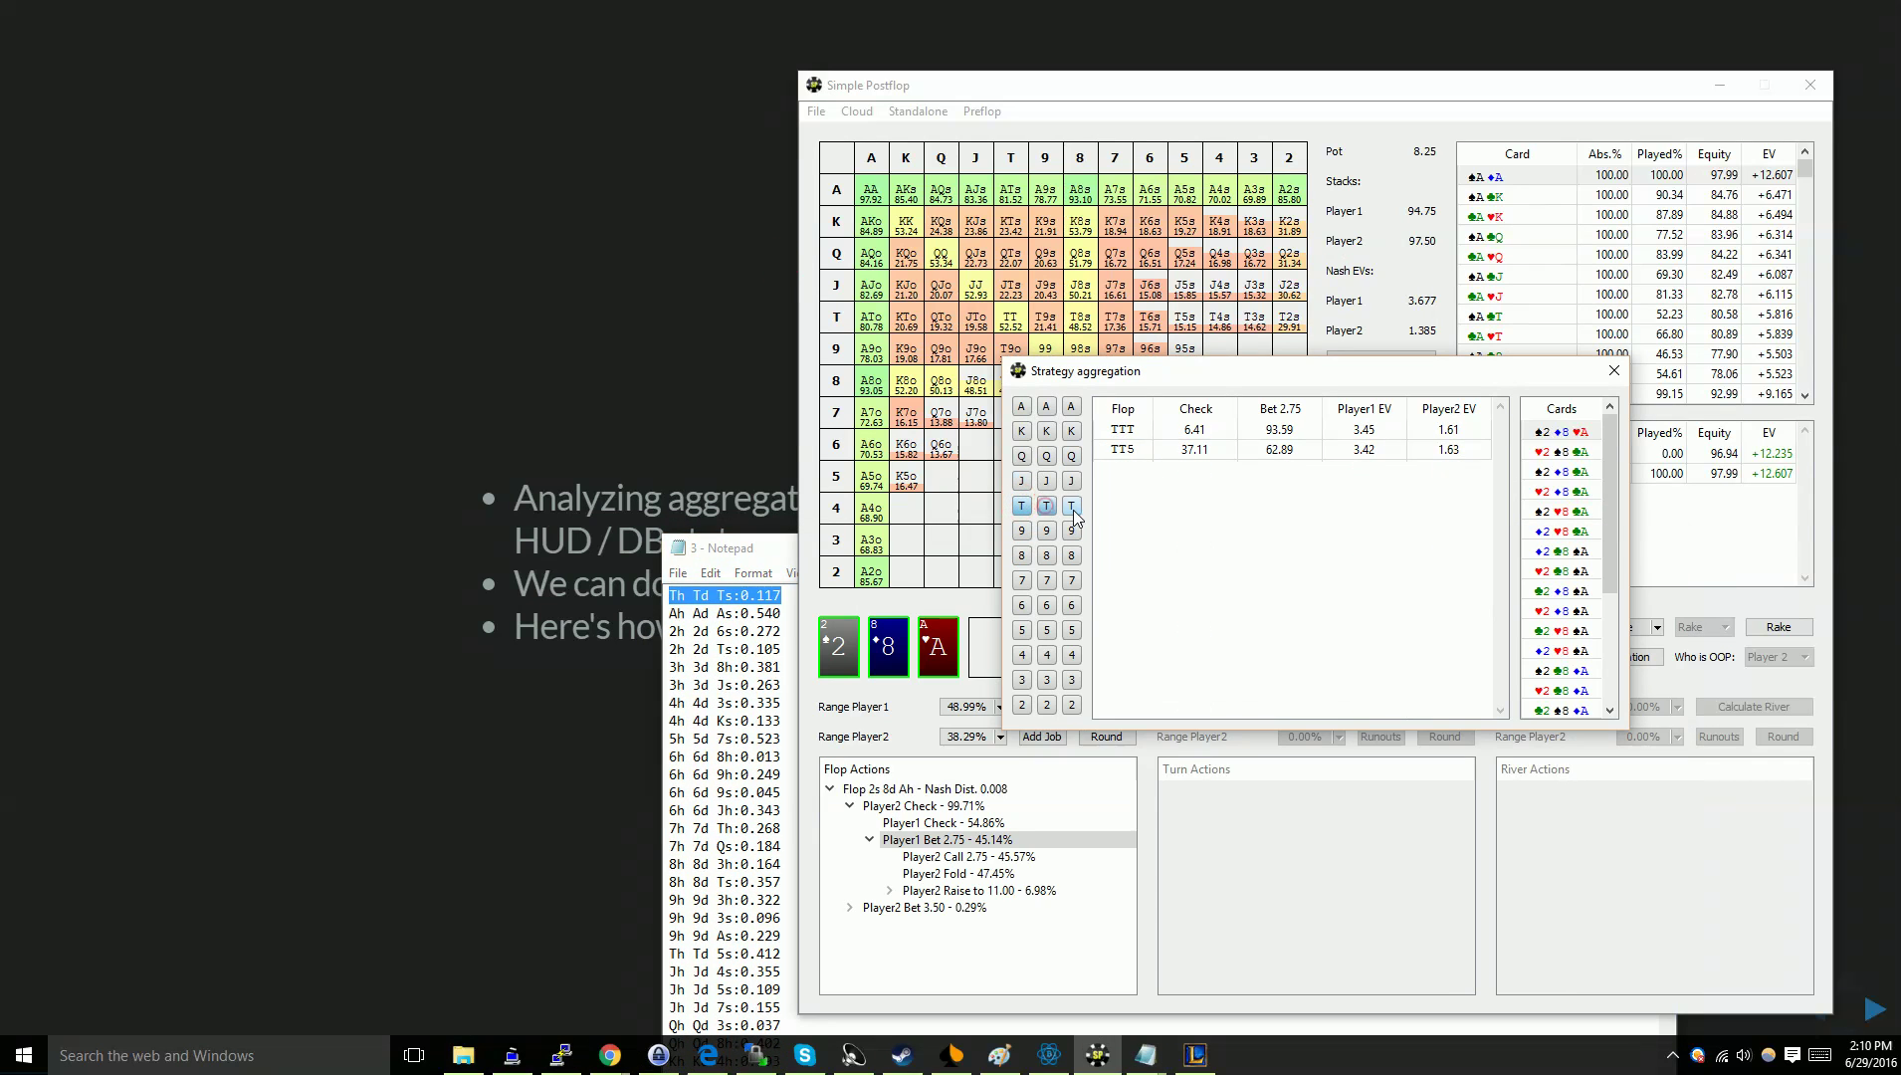
left_click(767, 565)
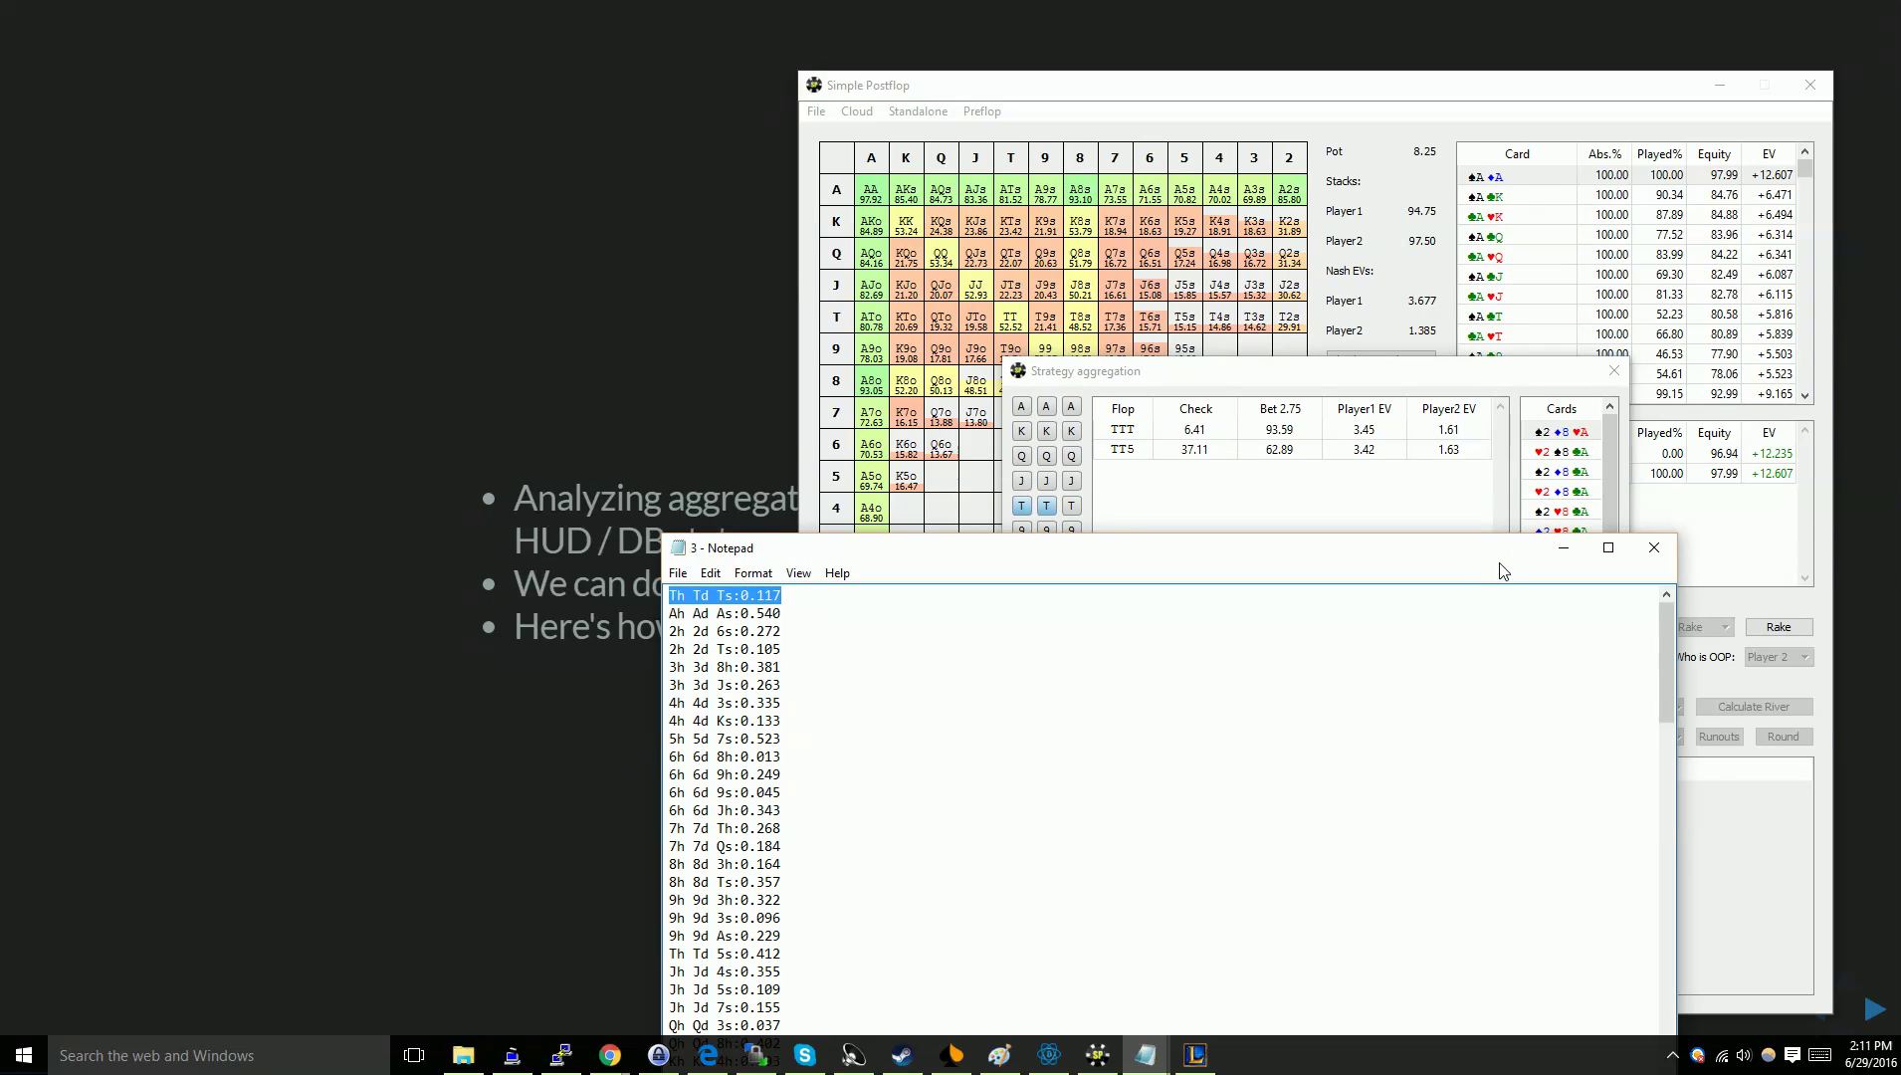
Close file 3's Notepad window, then the Strategy aggregation results.
left_click(1656, 561)
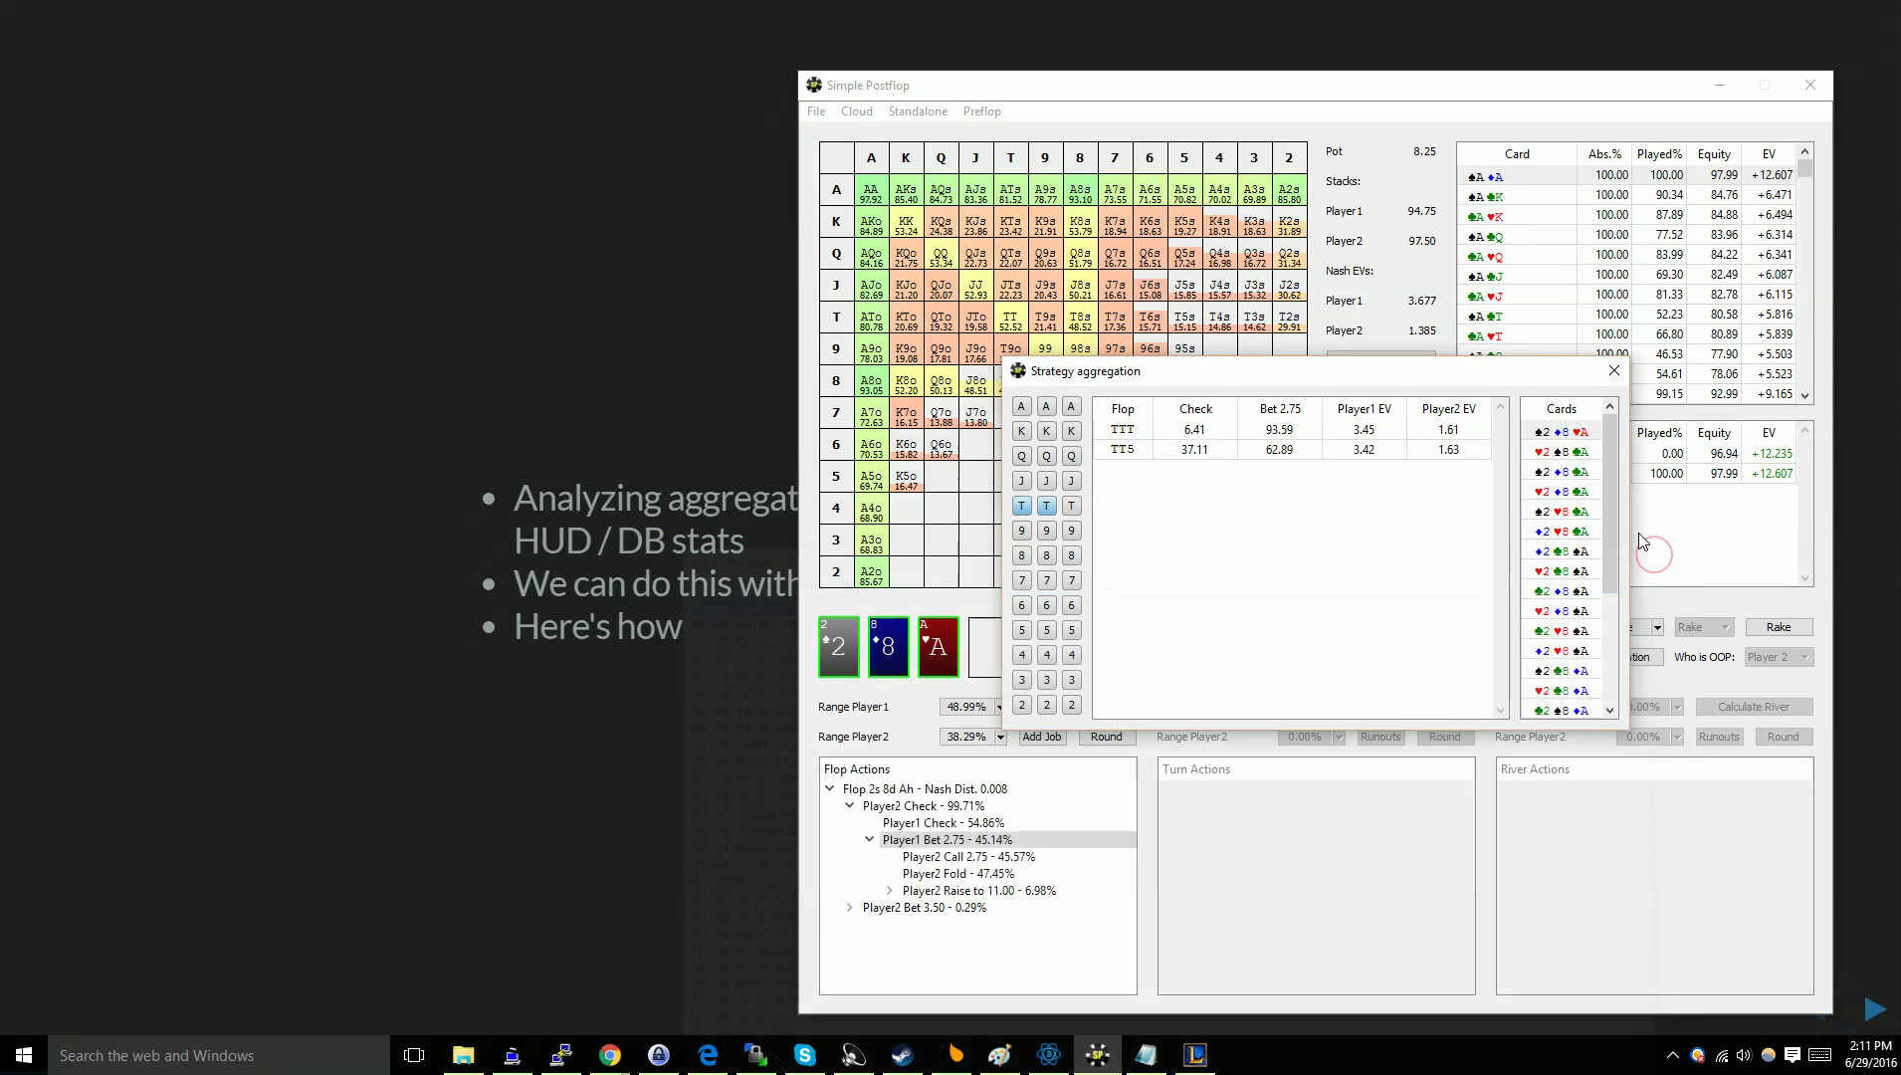
left_click(1614, 372)
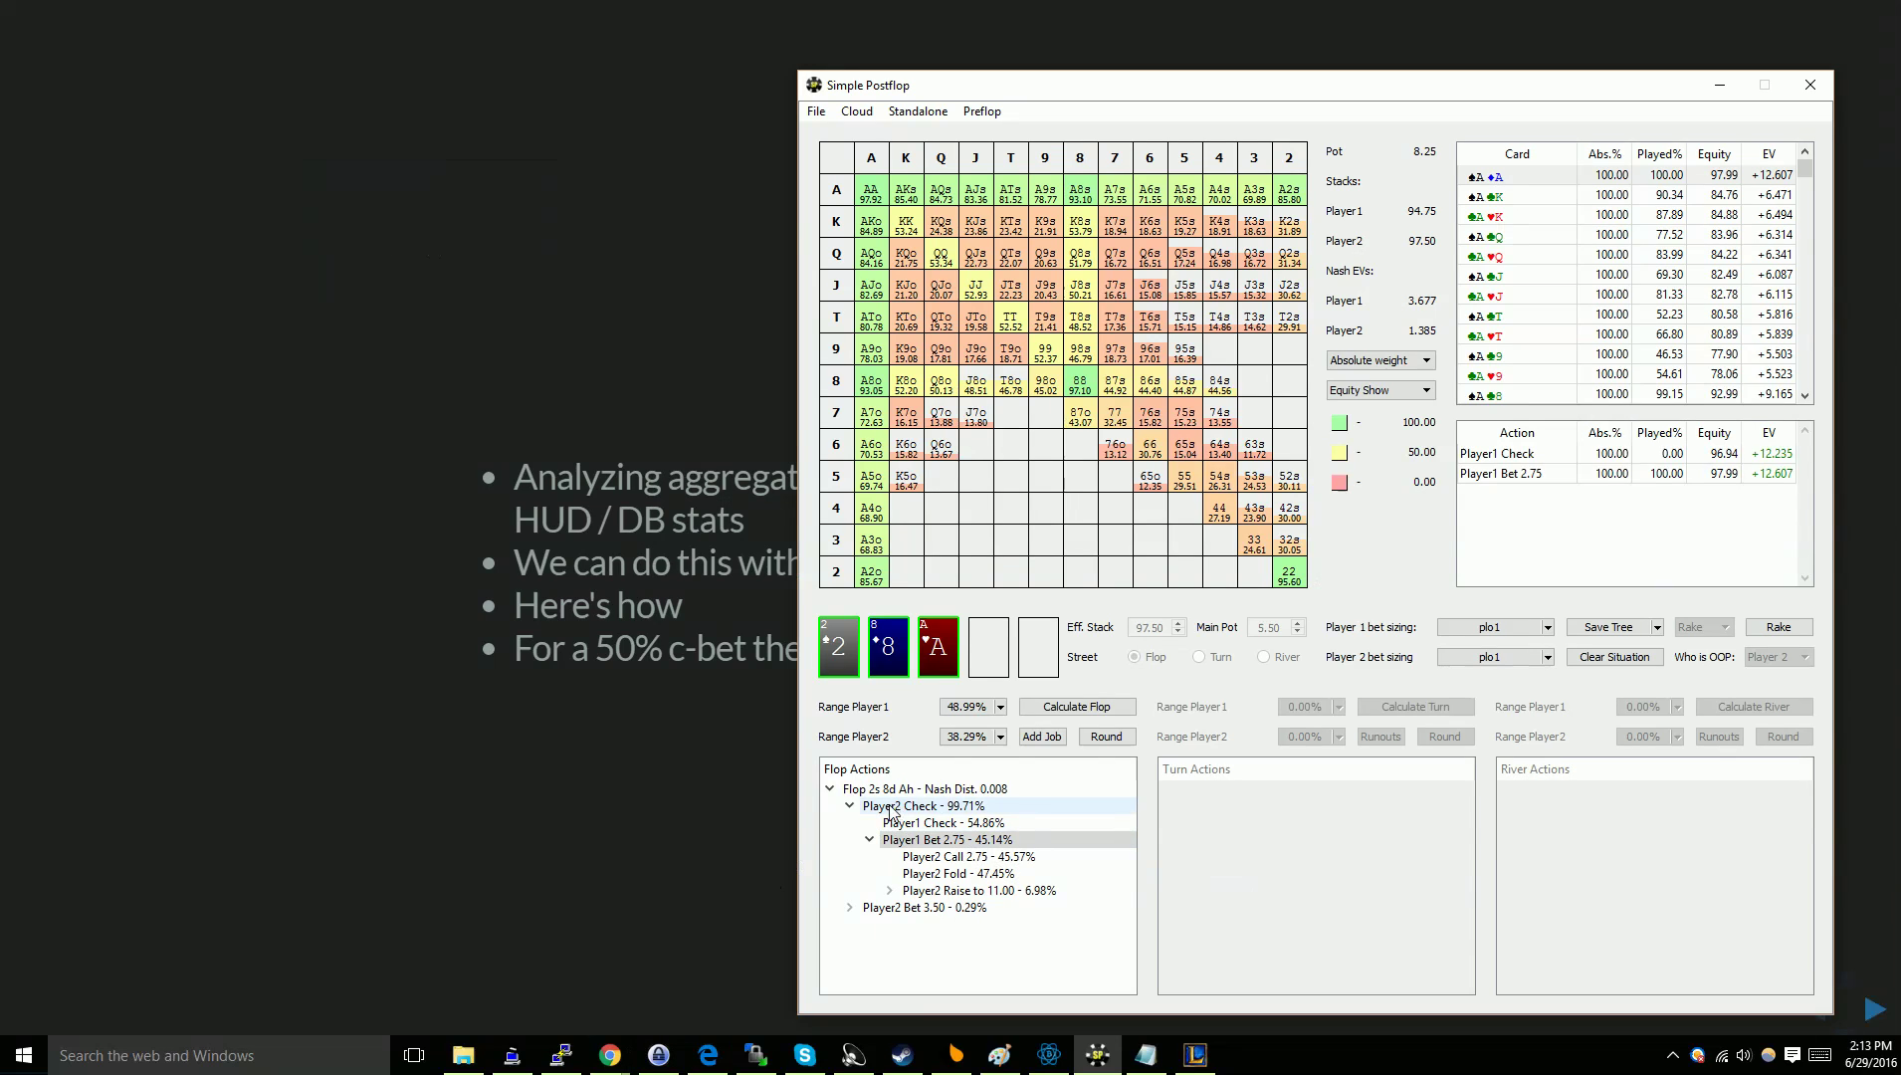
Resize Player1's flop bet from 2.75 to 3.30 via Edit Node and expand its responses.
left_click(931, 841)
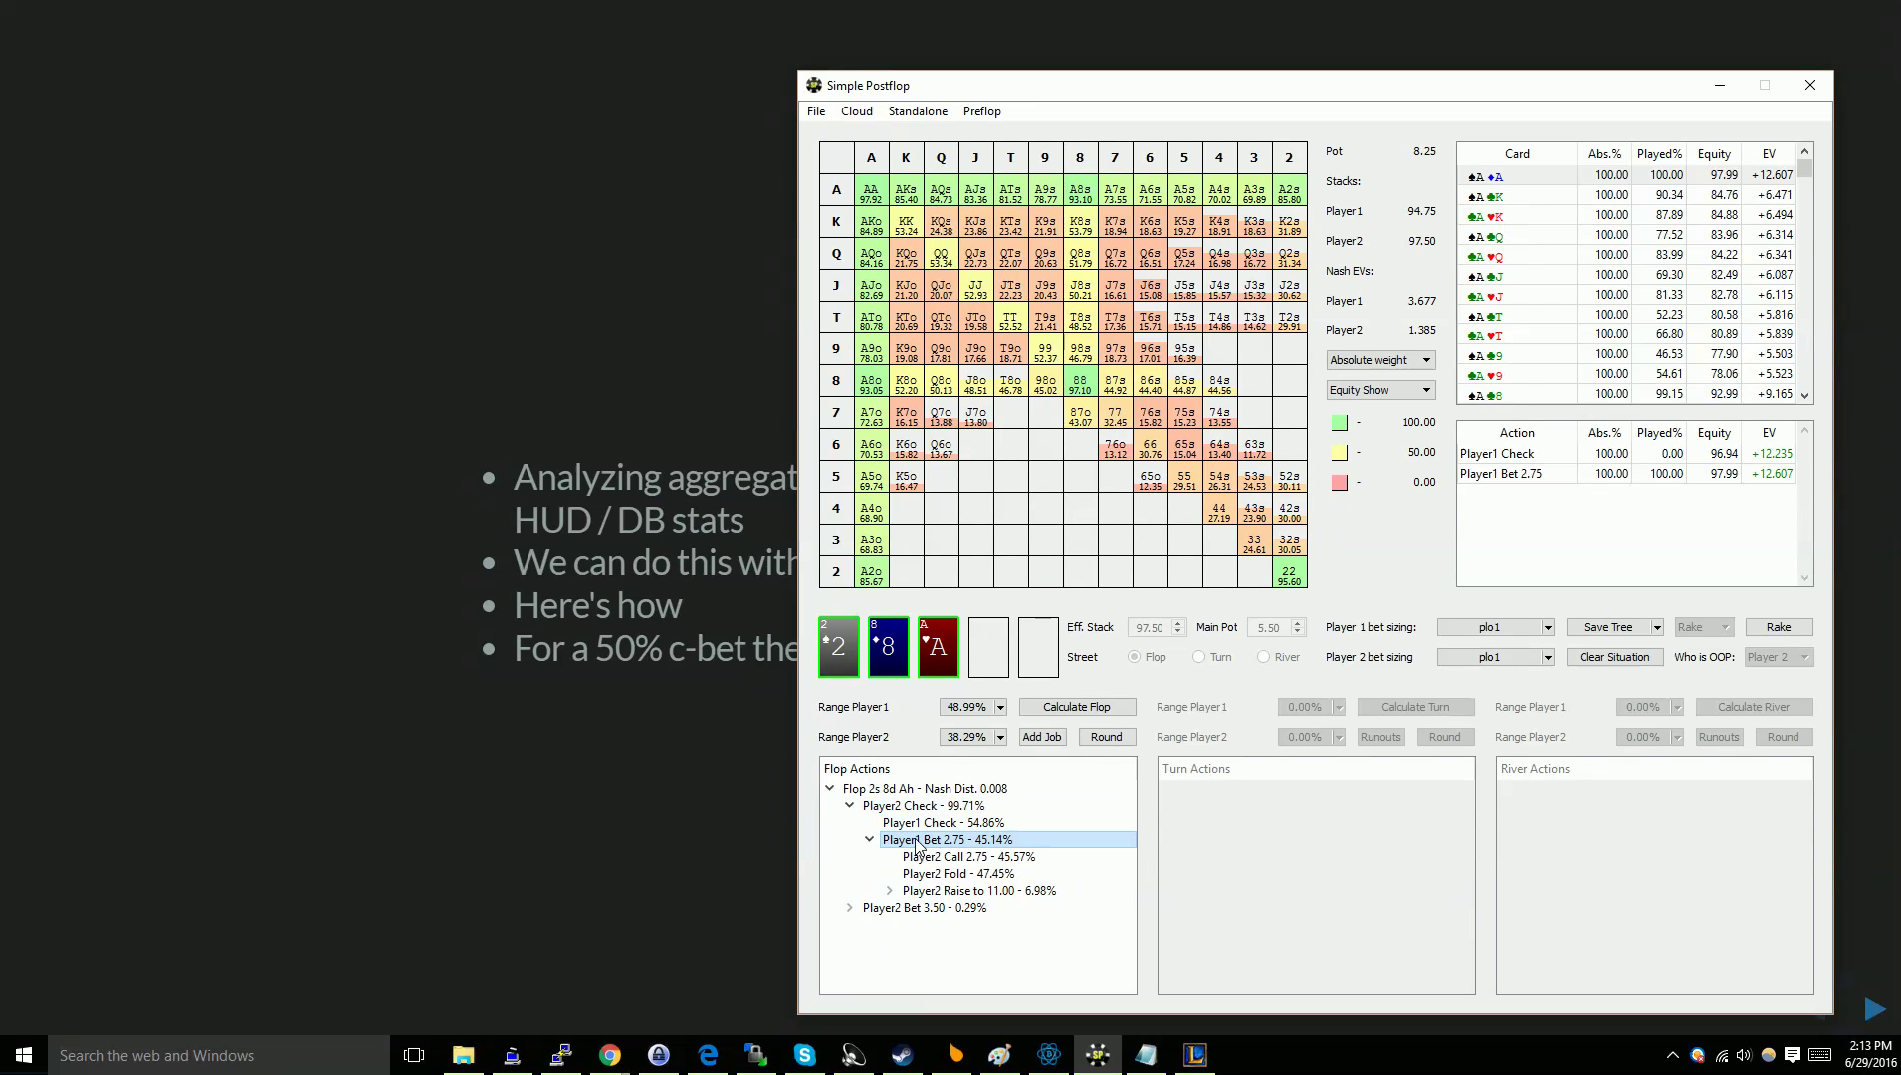
right_click(930, 839)
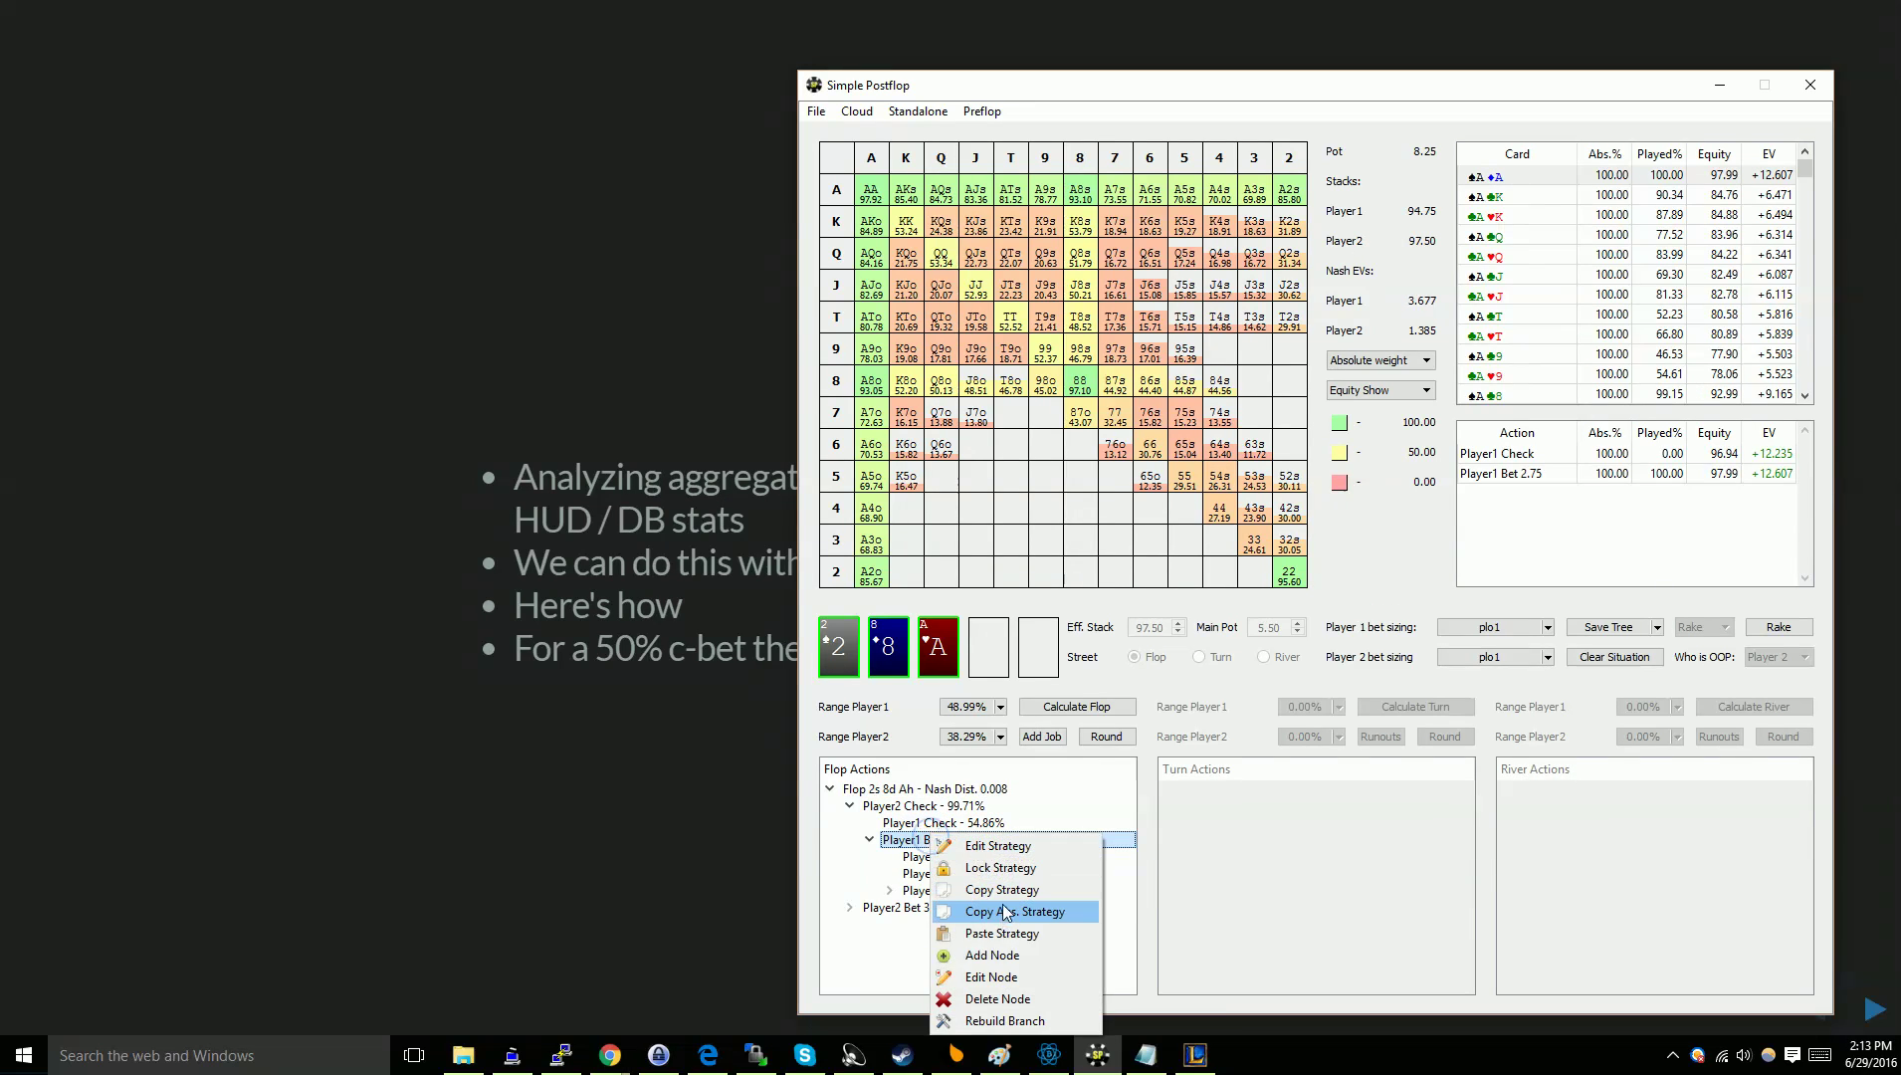
left_click(1010, 955)
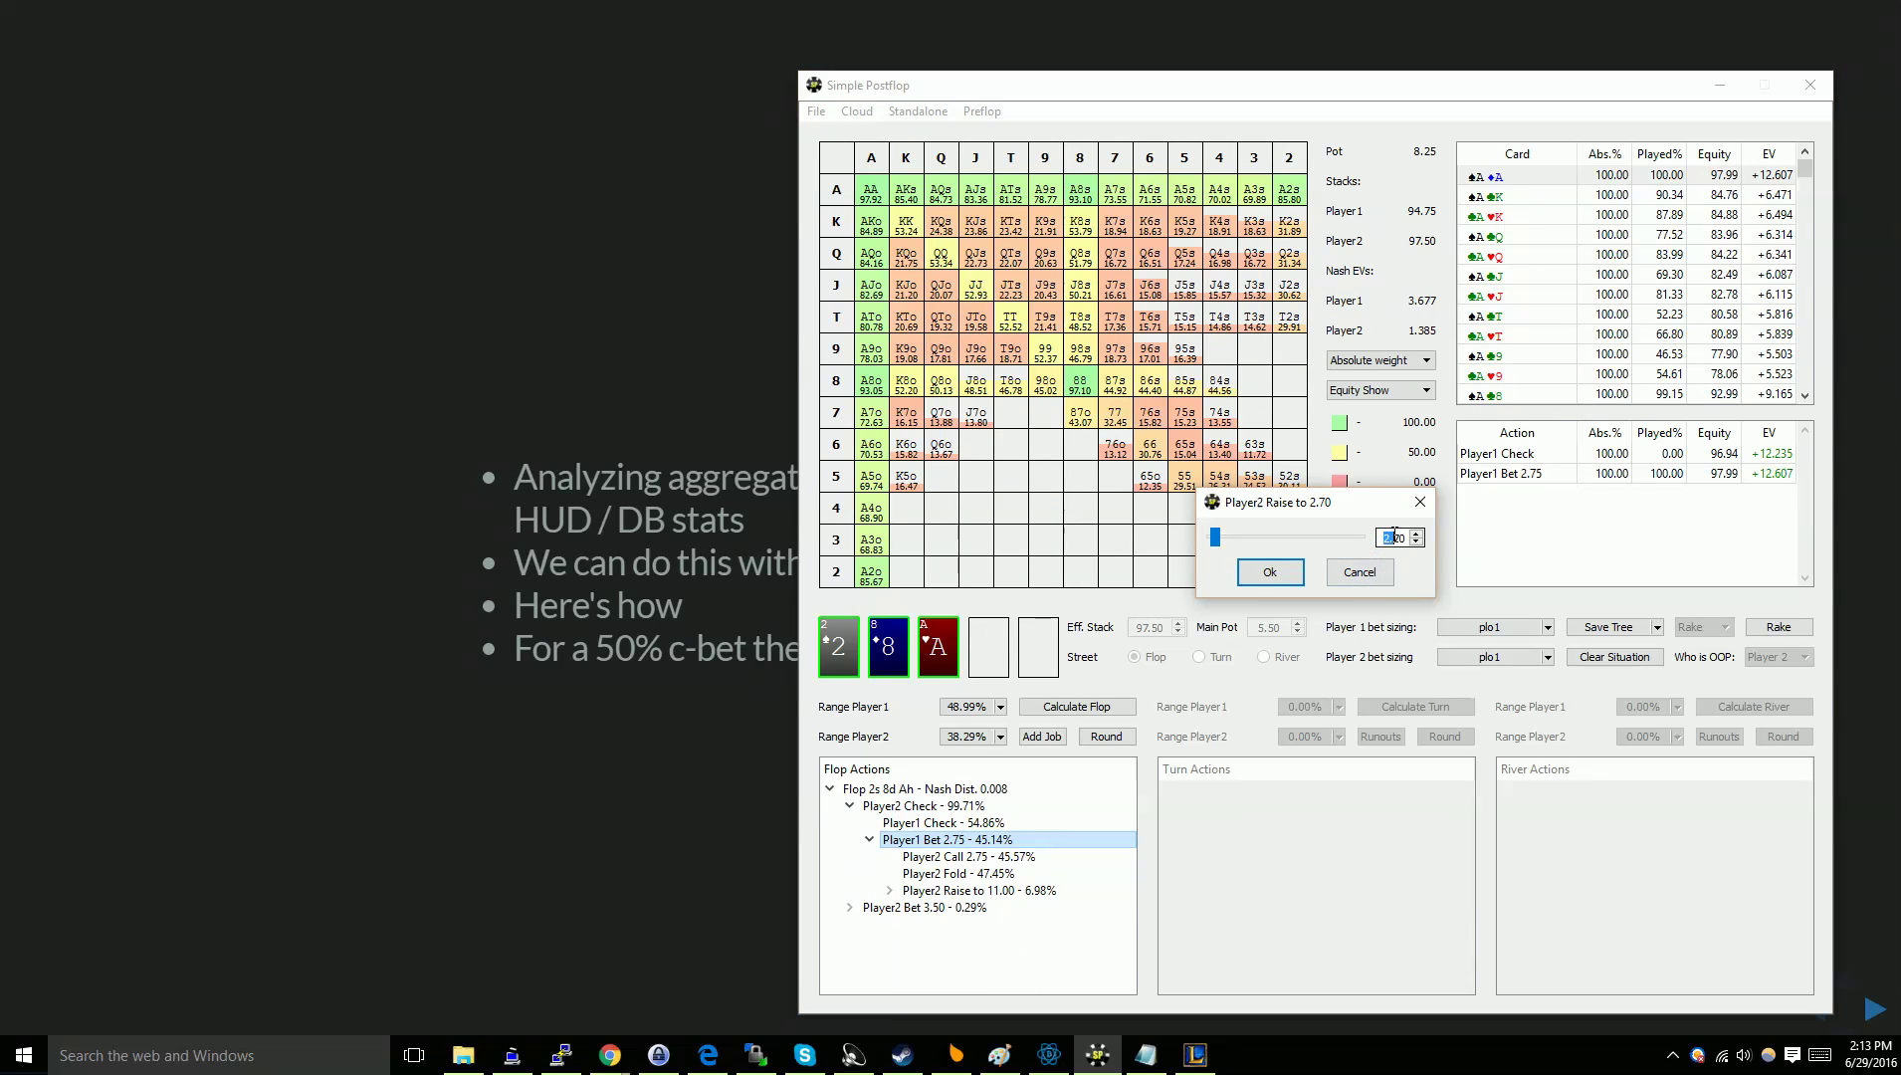
left_click_drag(1379, 538, 1433, 552)
type("3.3")
left_click(1267, 573)
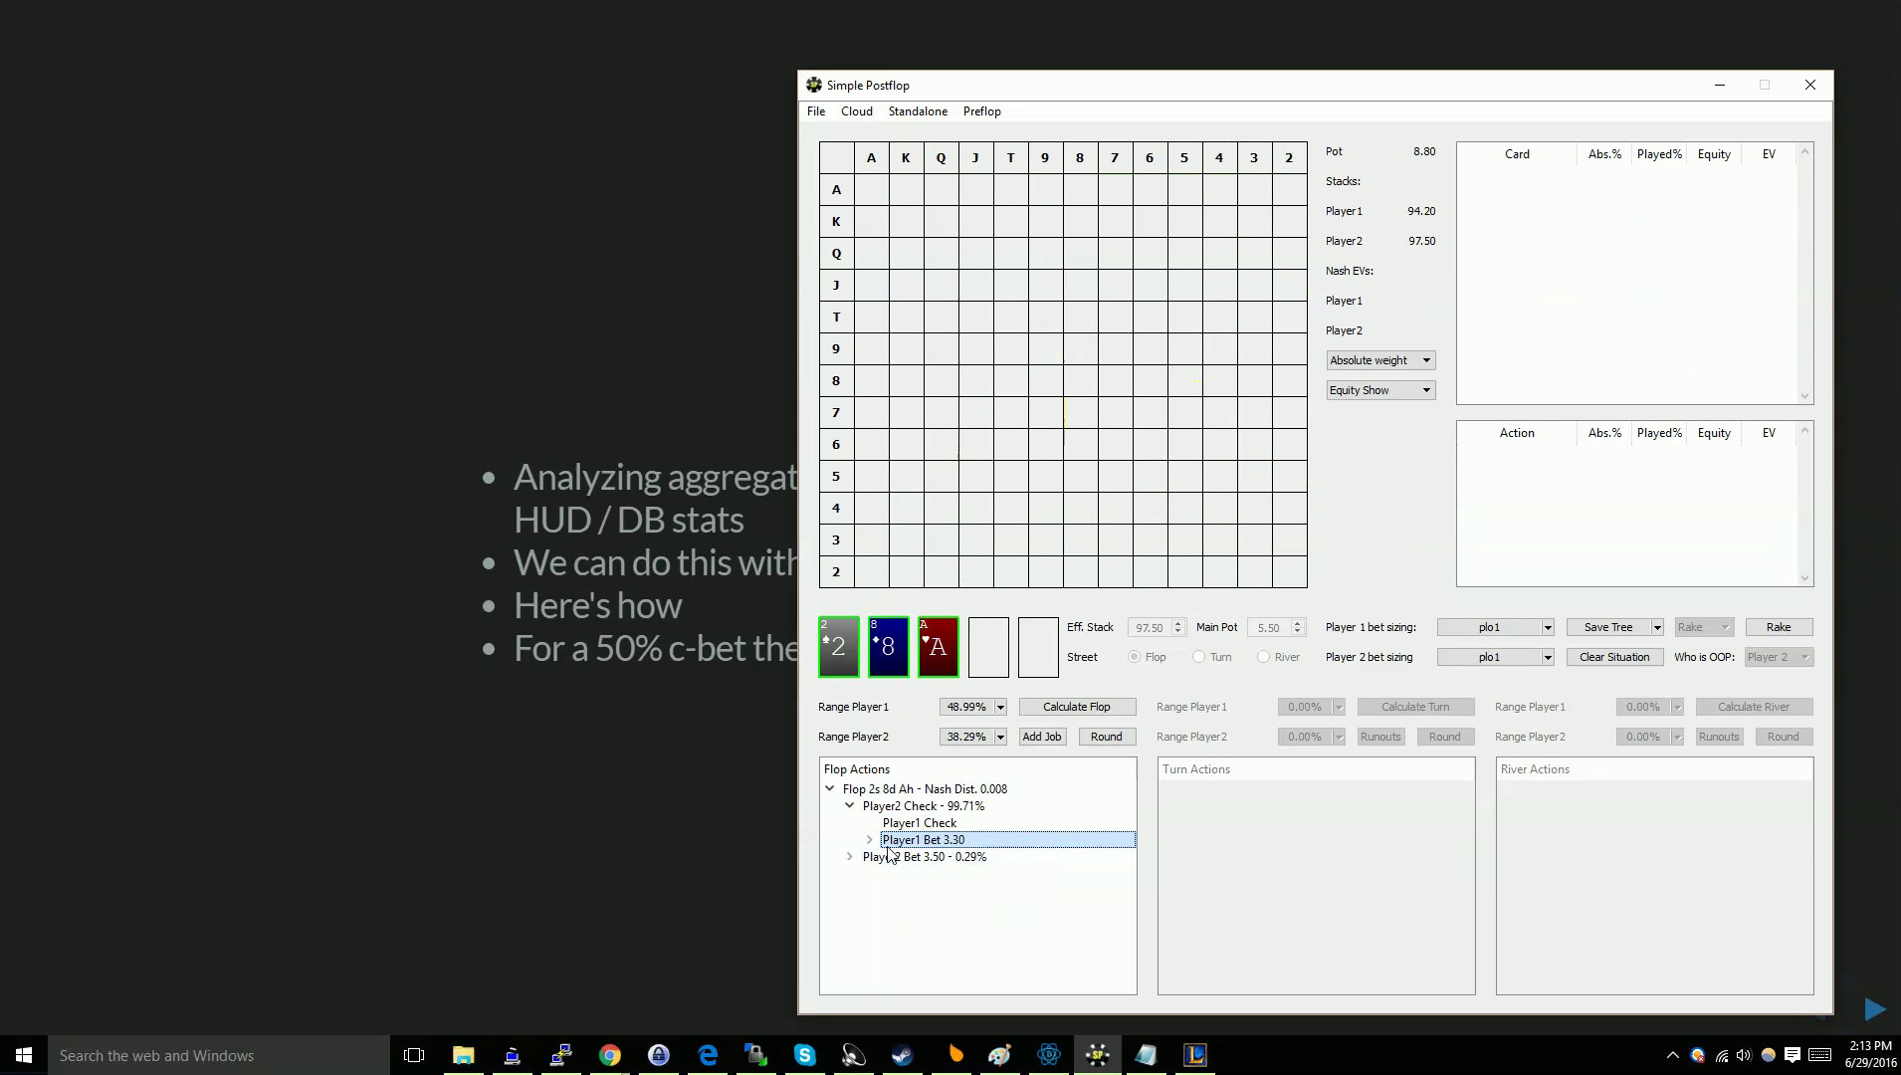
left_click(869, 839)
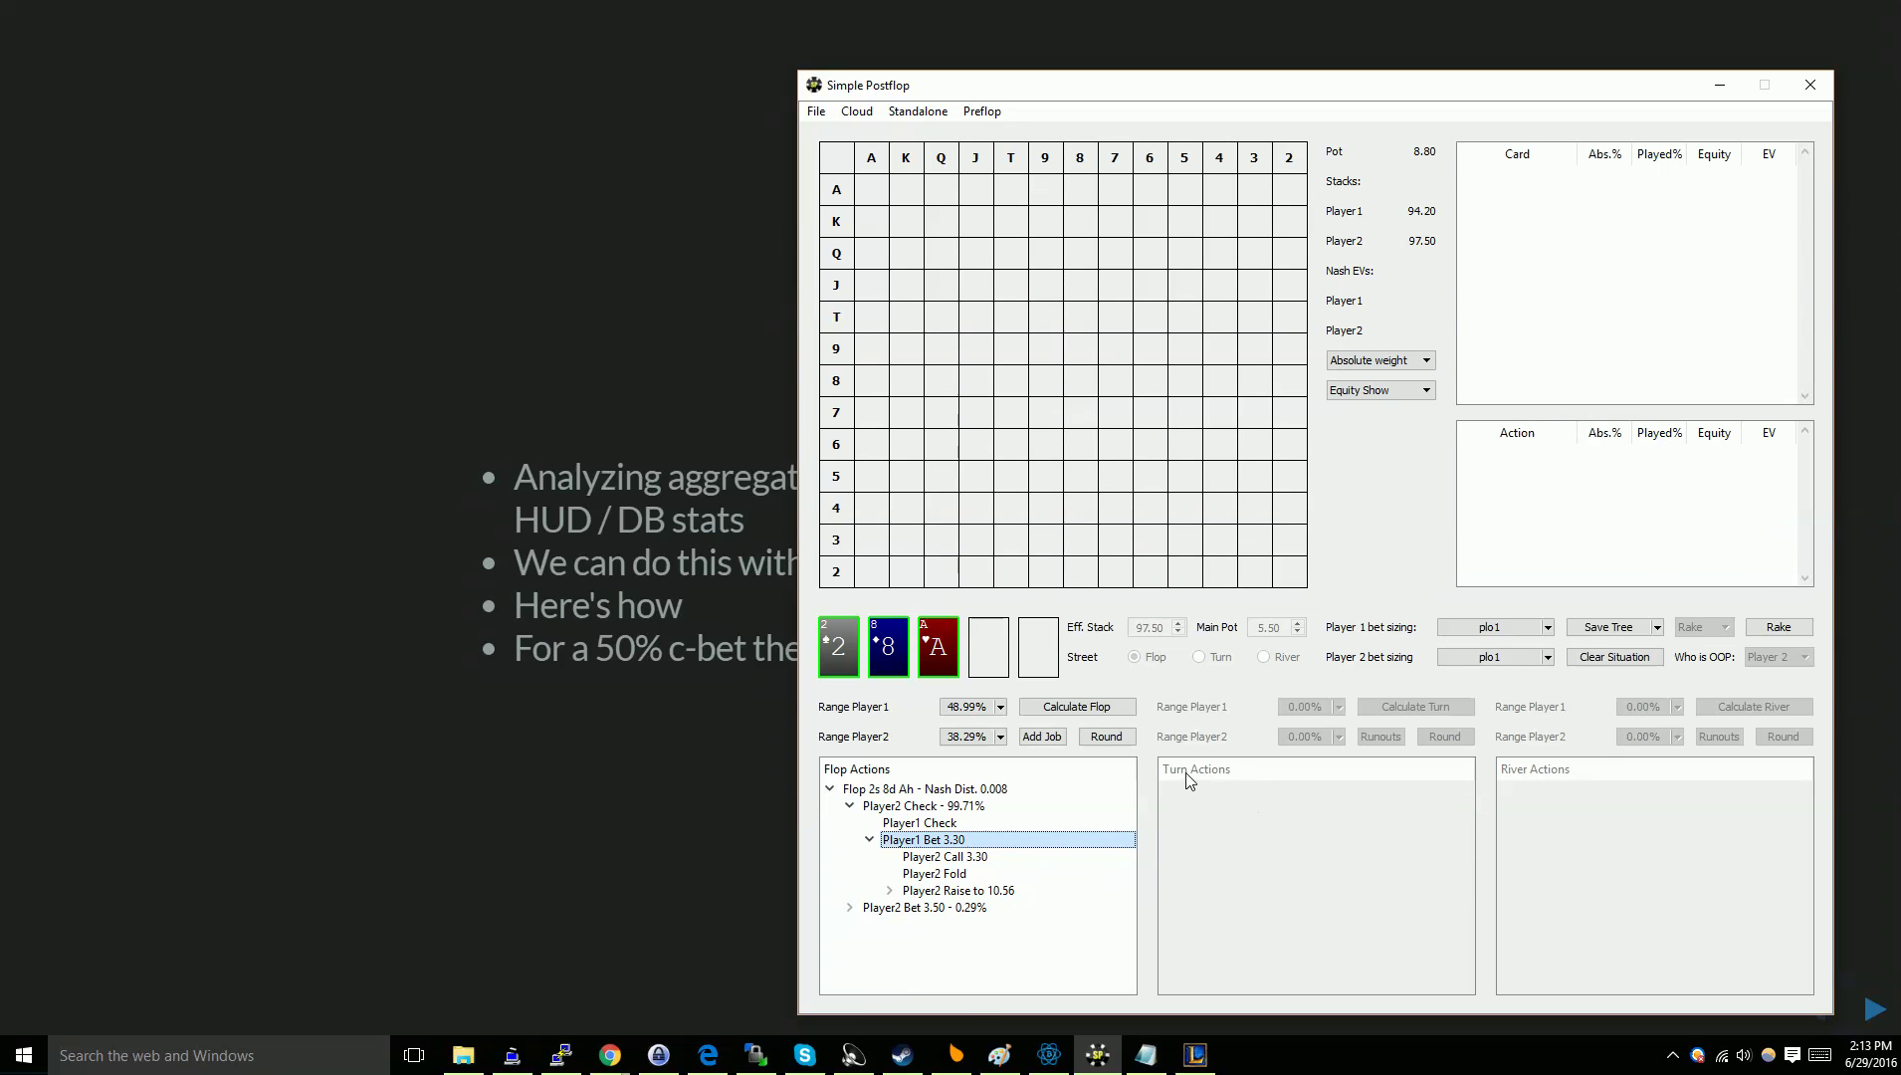
left_click(1657, 627)
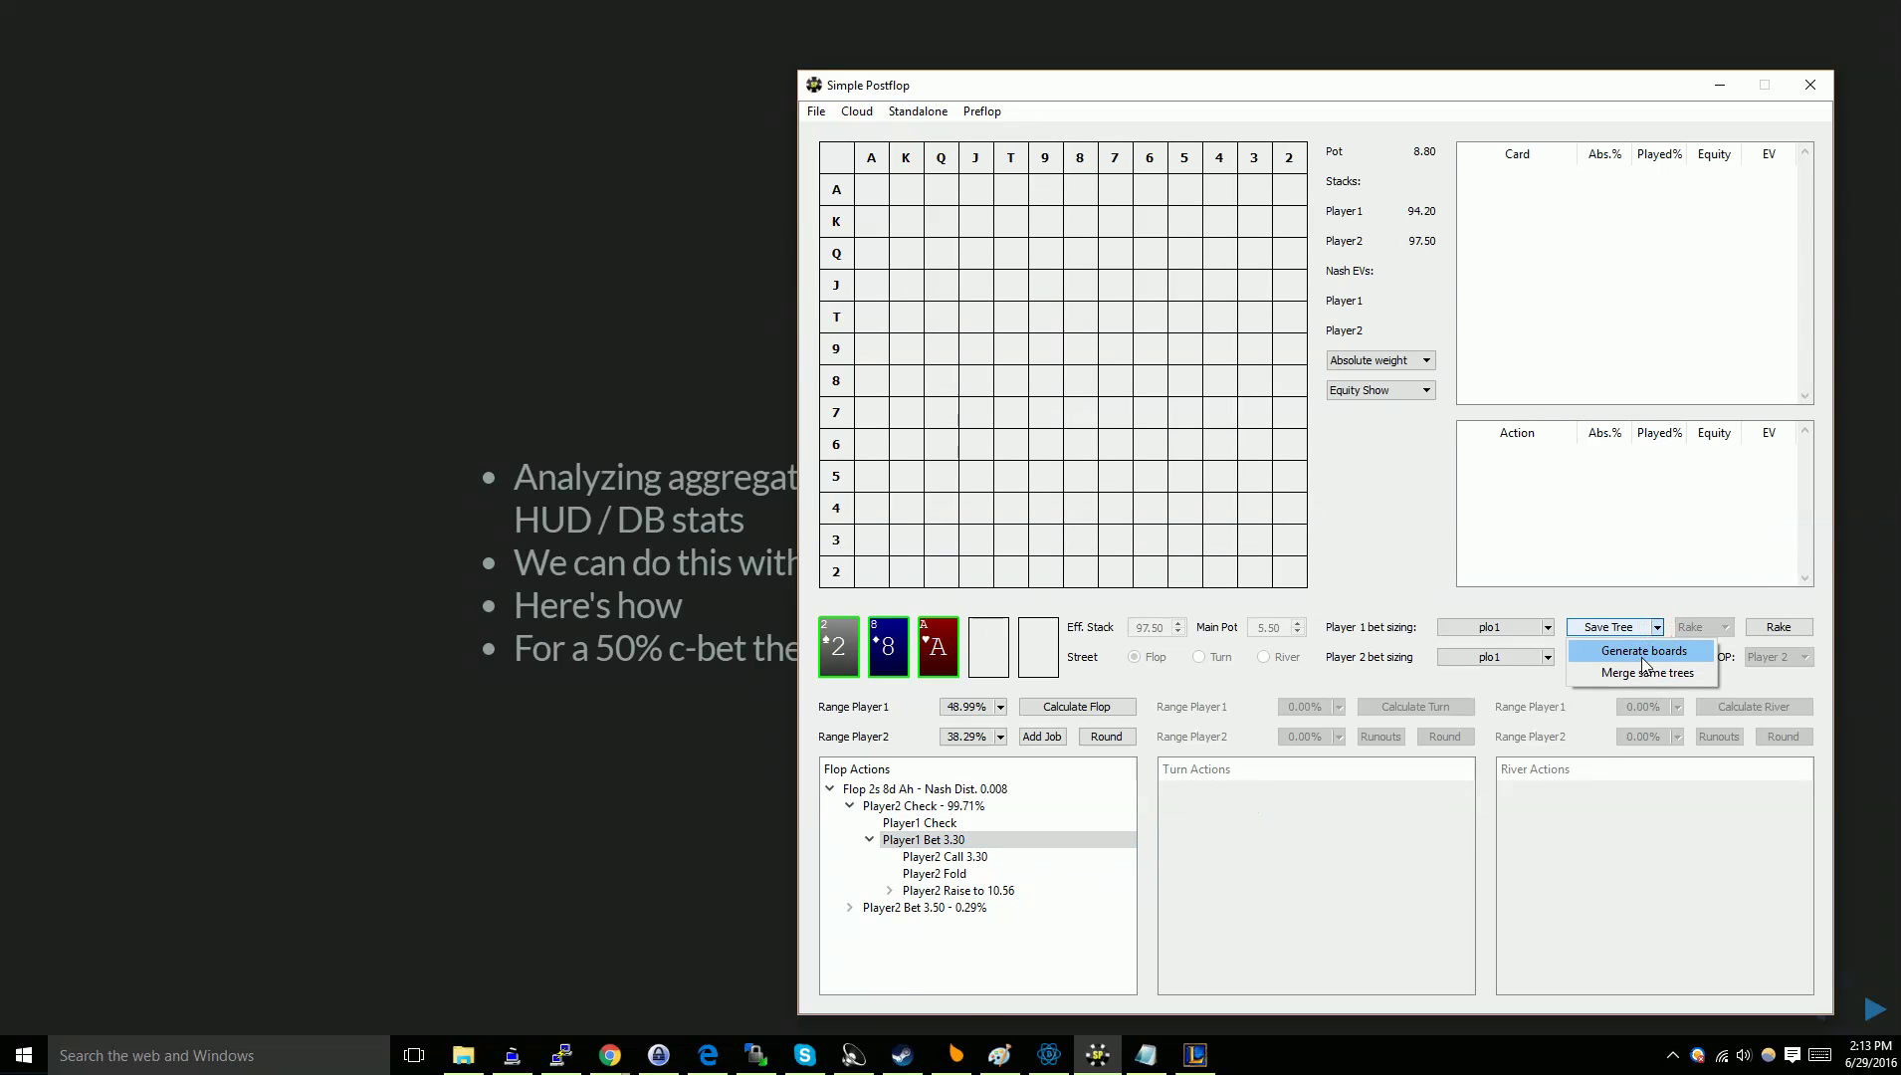
left_click(1644, 651)
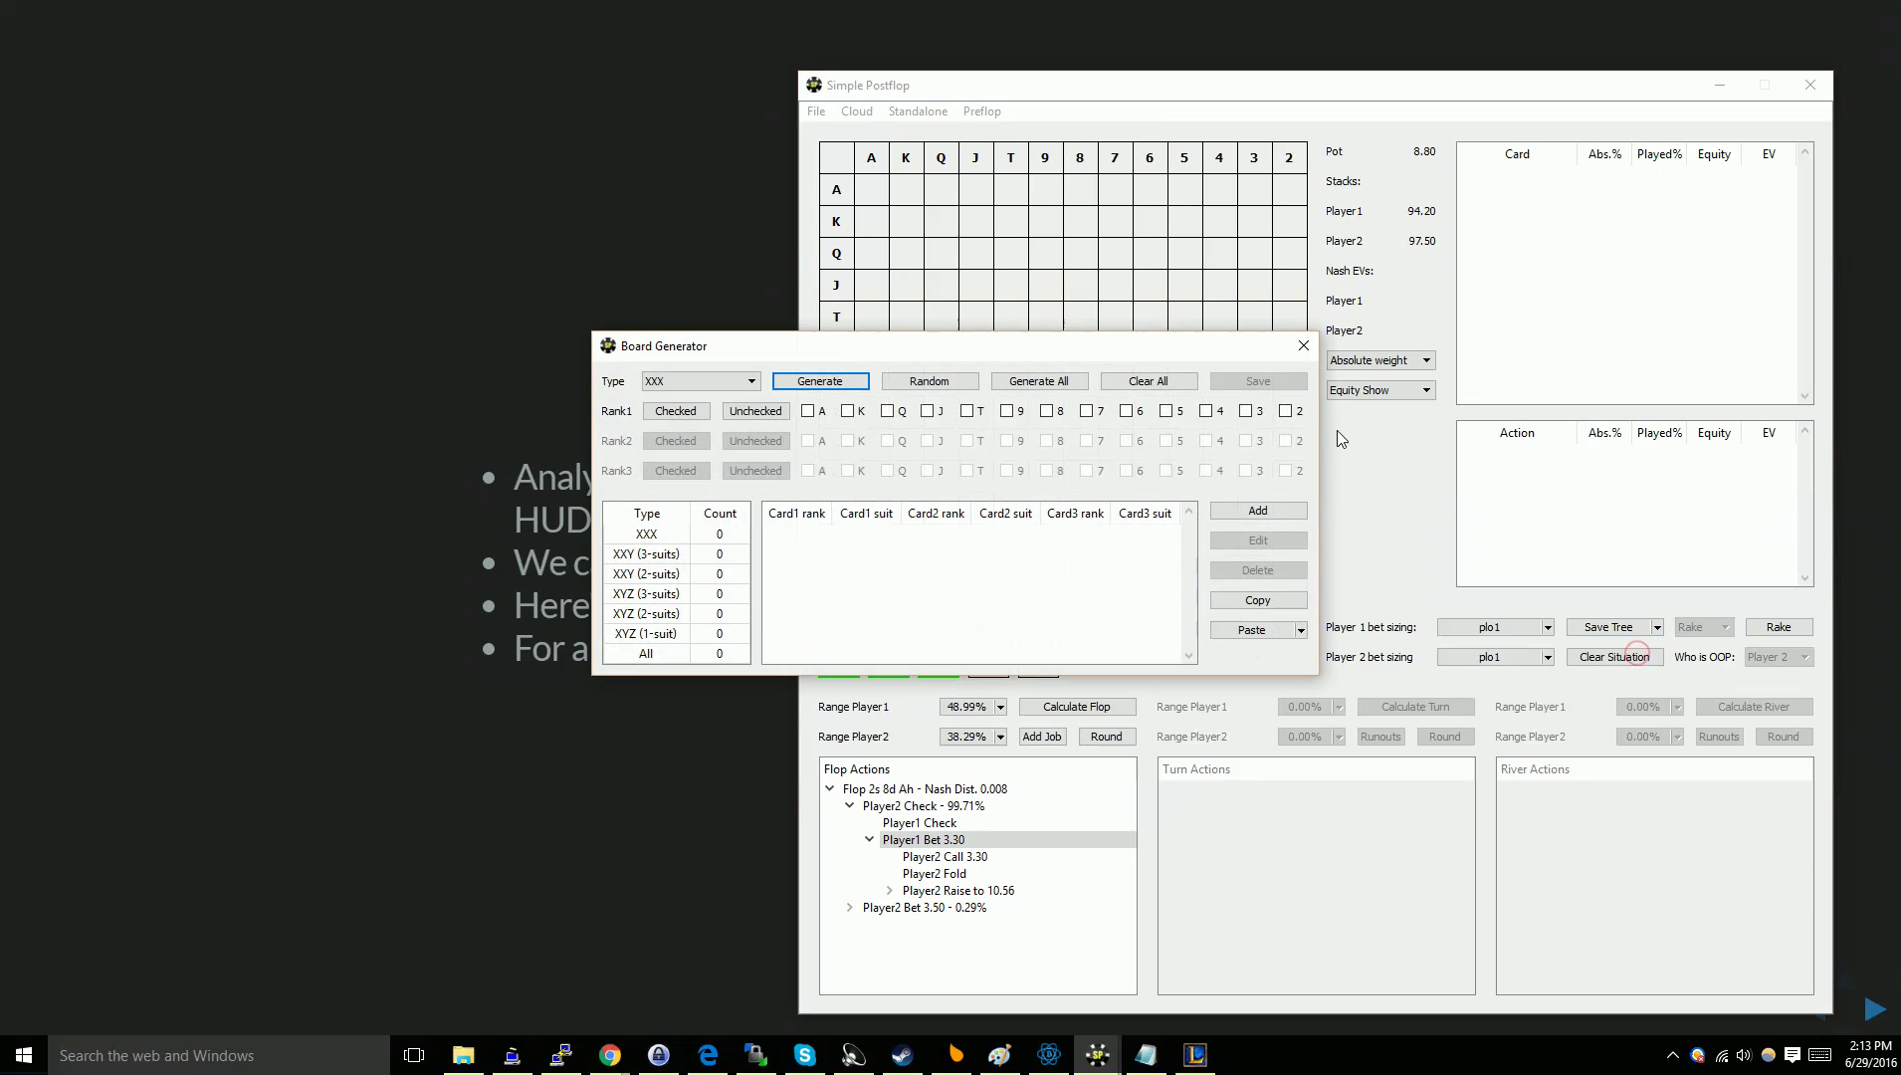
left_click(1300, 629)
left_click(1283, 700)
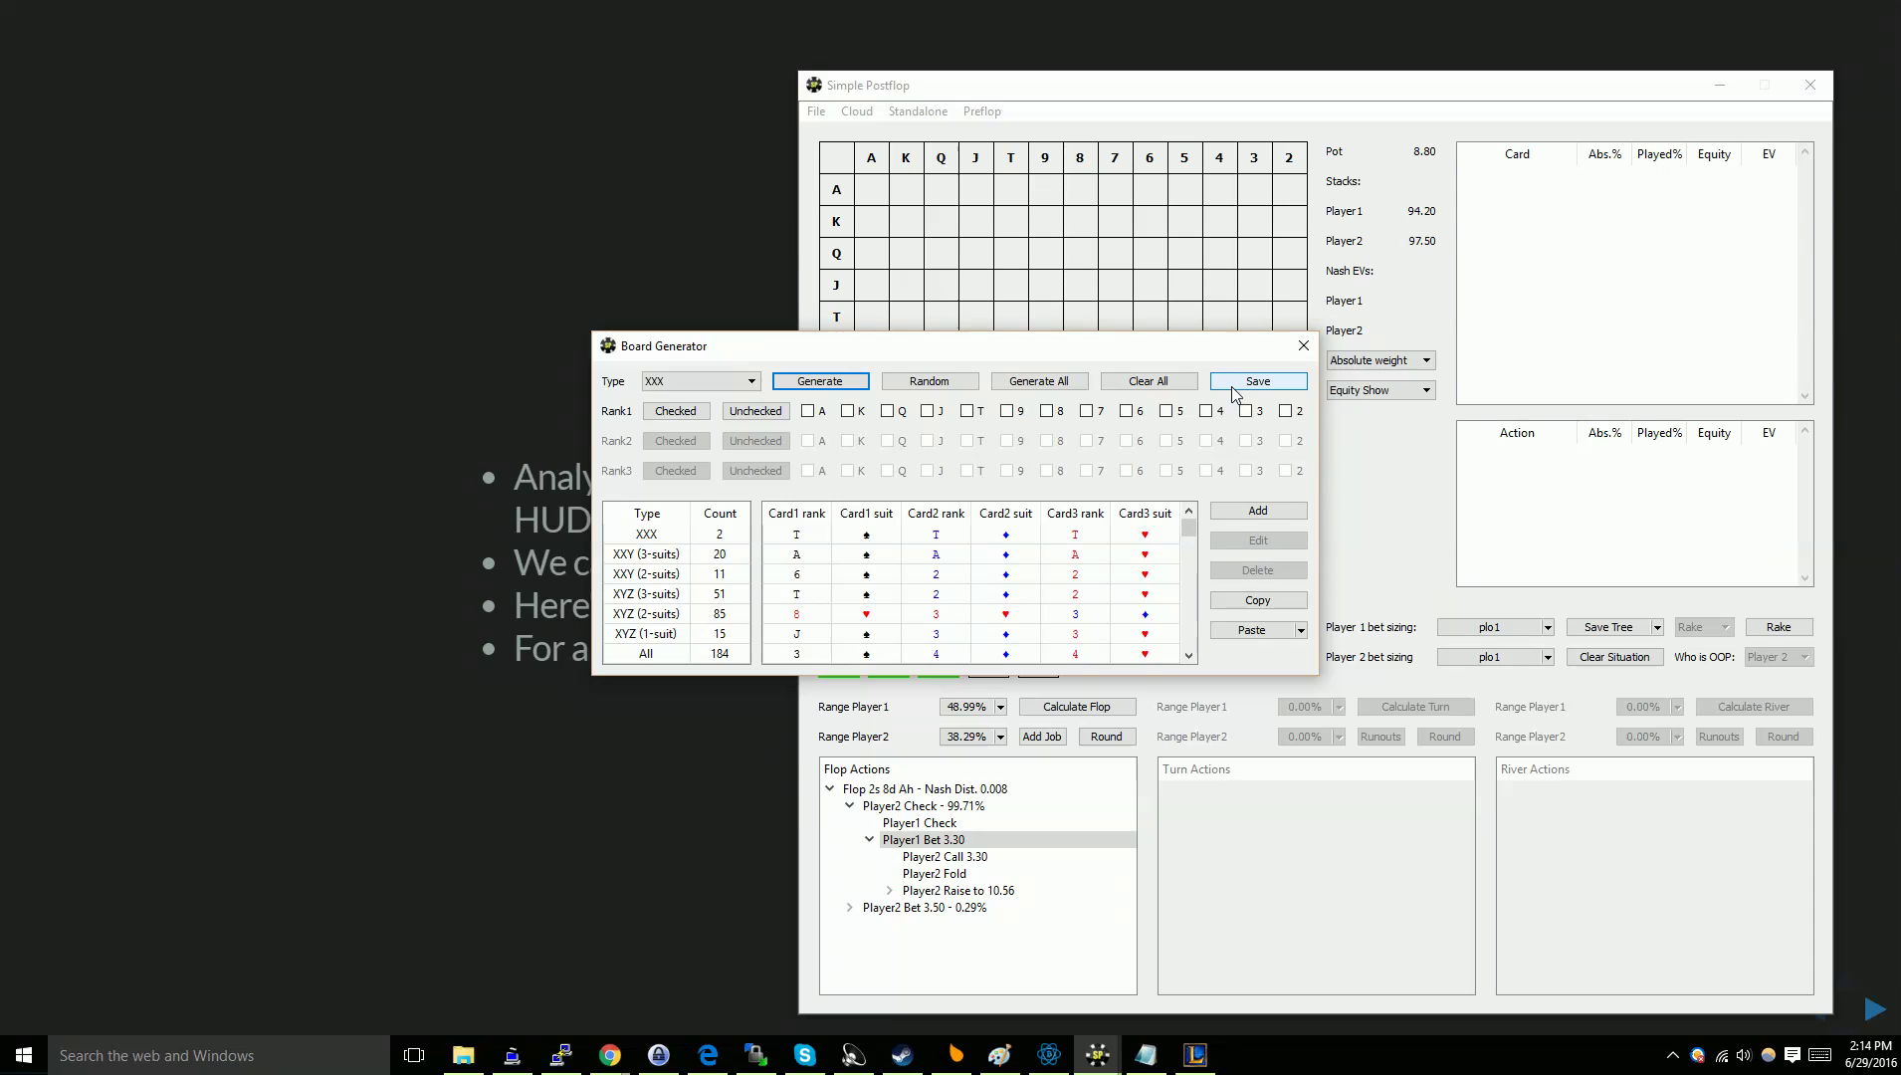
left_click(1301, 349)
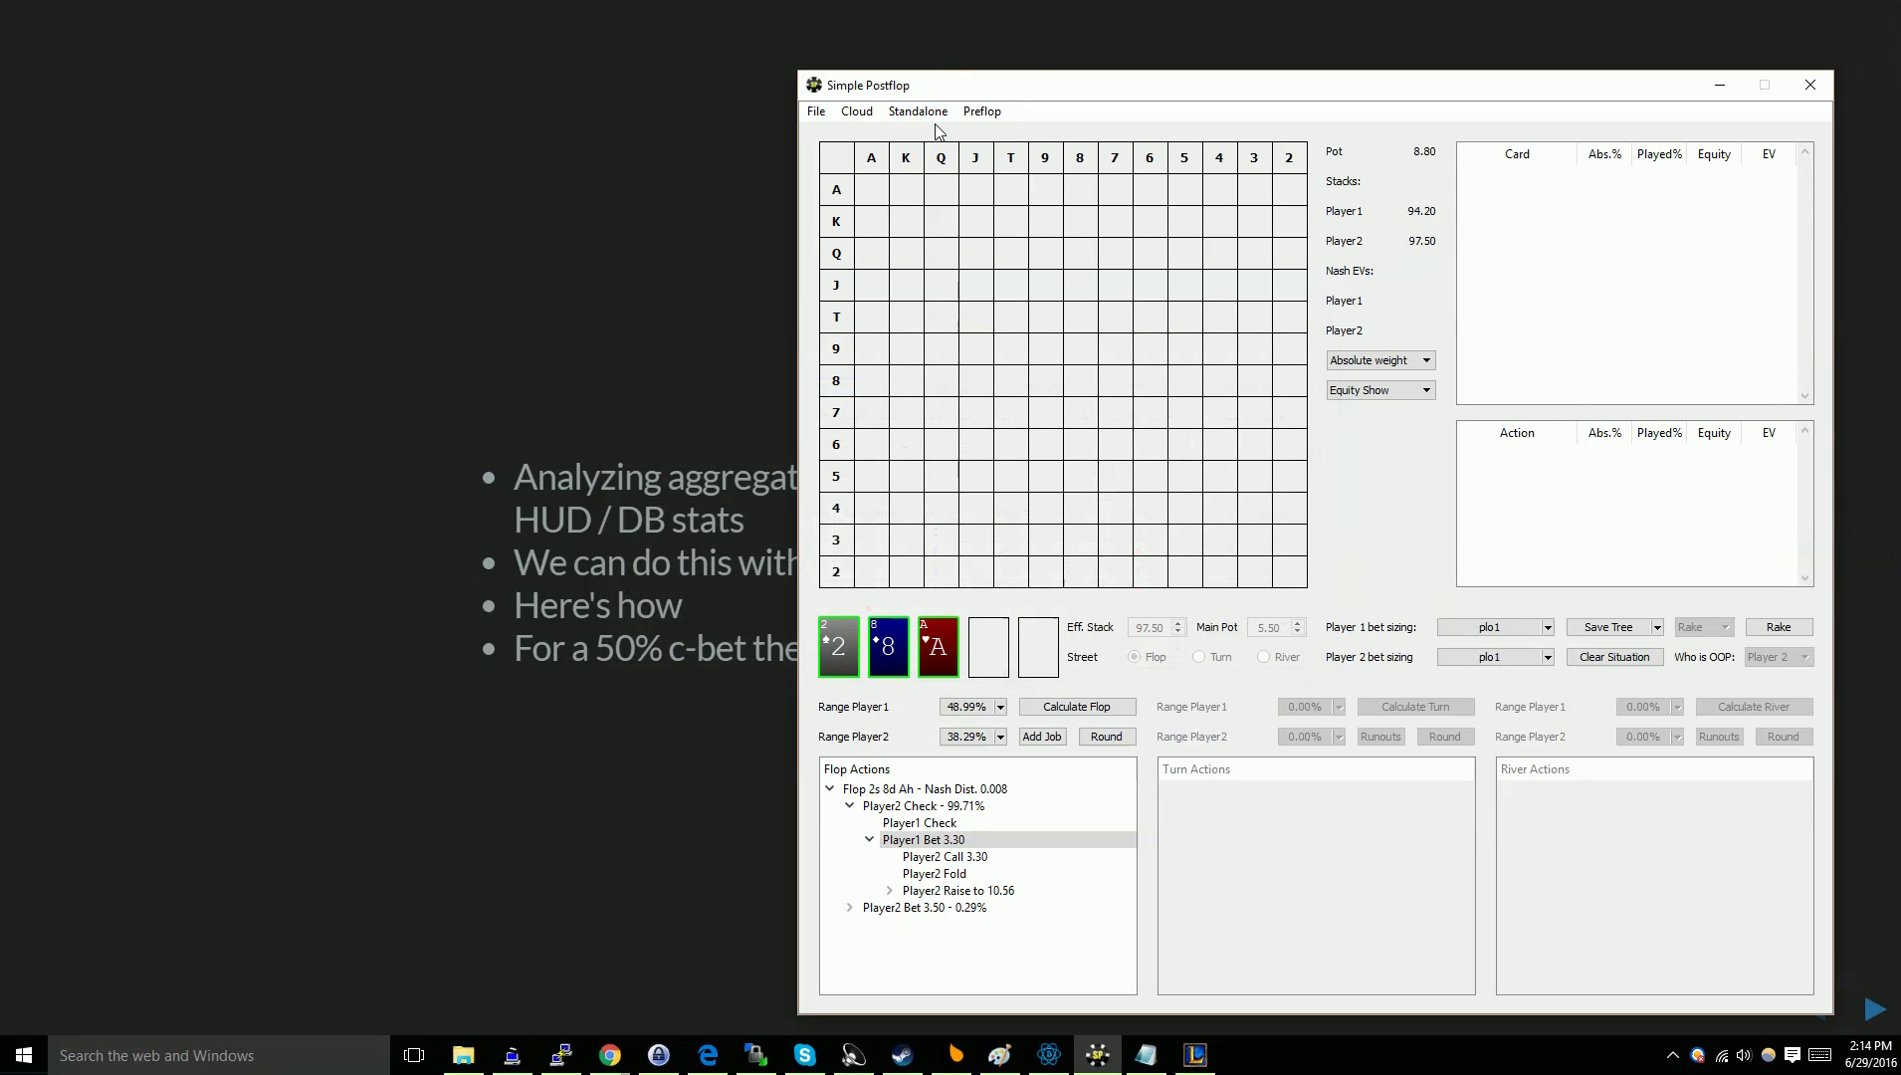
Open the Standalone Jobs list and browse for an input folder, then cancel the browser.
left_click(884, 106)
left_click(954, 159)
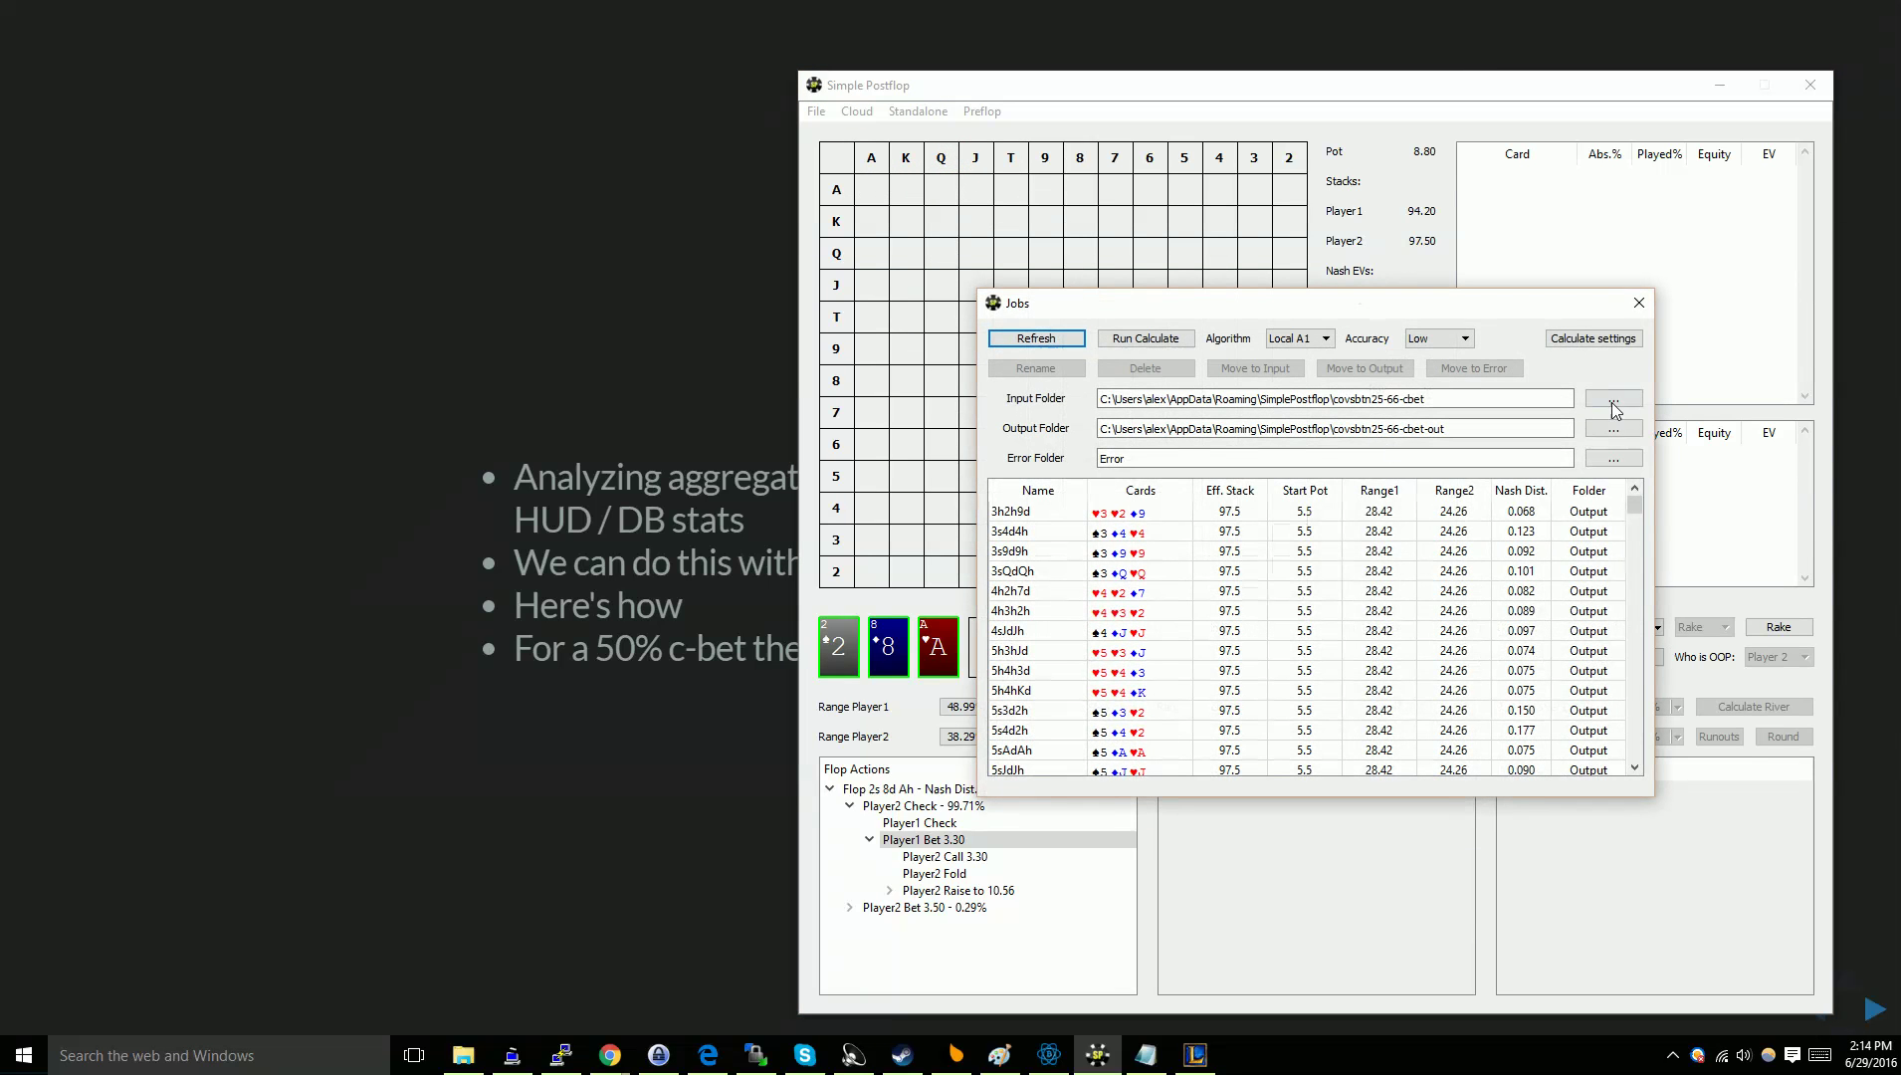
left_click(1612, 399)
left_click(1881, 322)
Close the Jobs dialog to return to the 2s 8d Ah flop tree.
left_click(1638, 303)
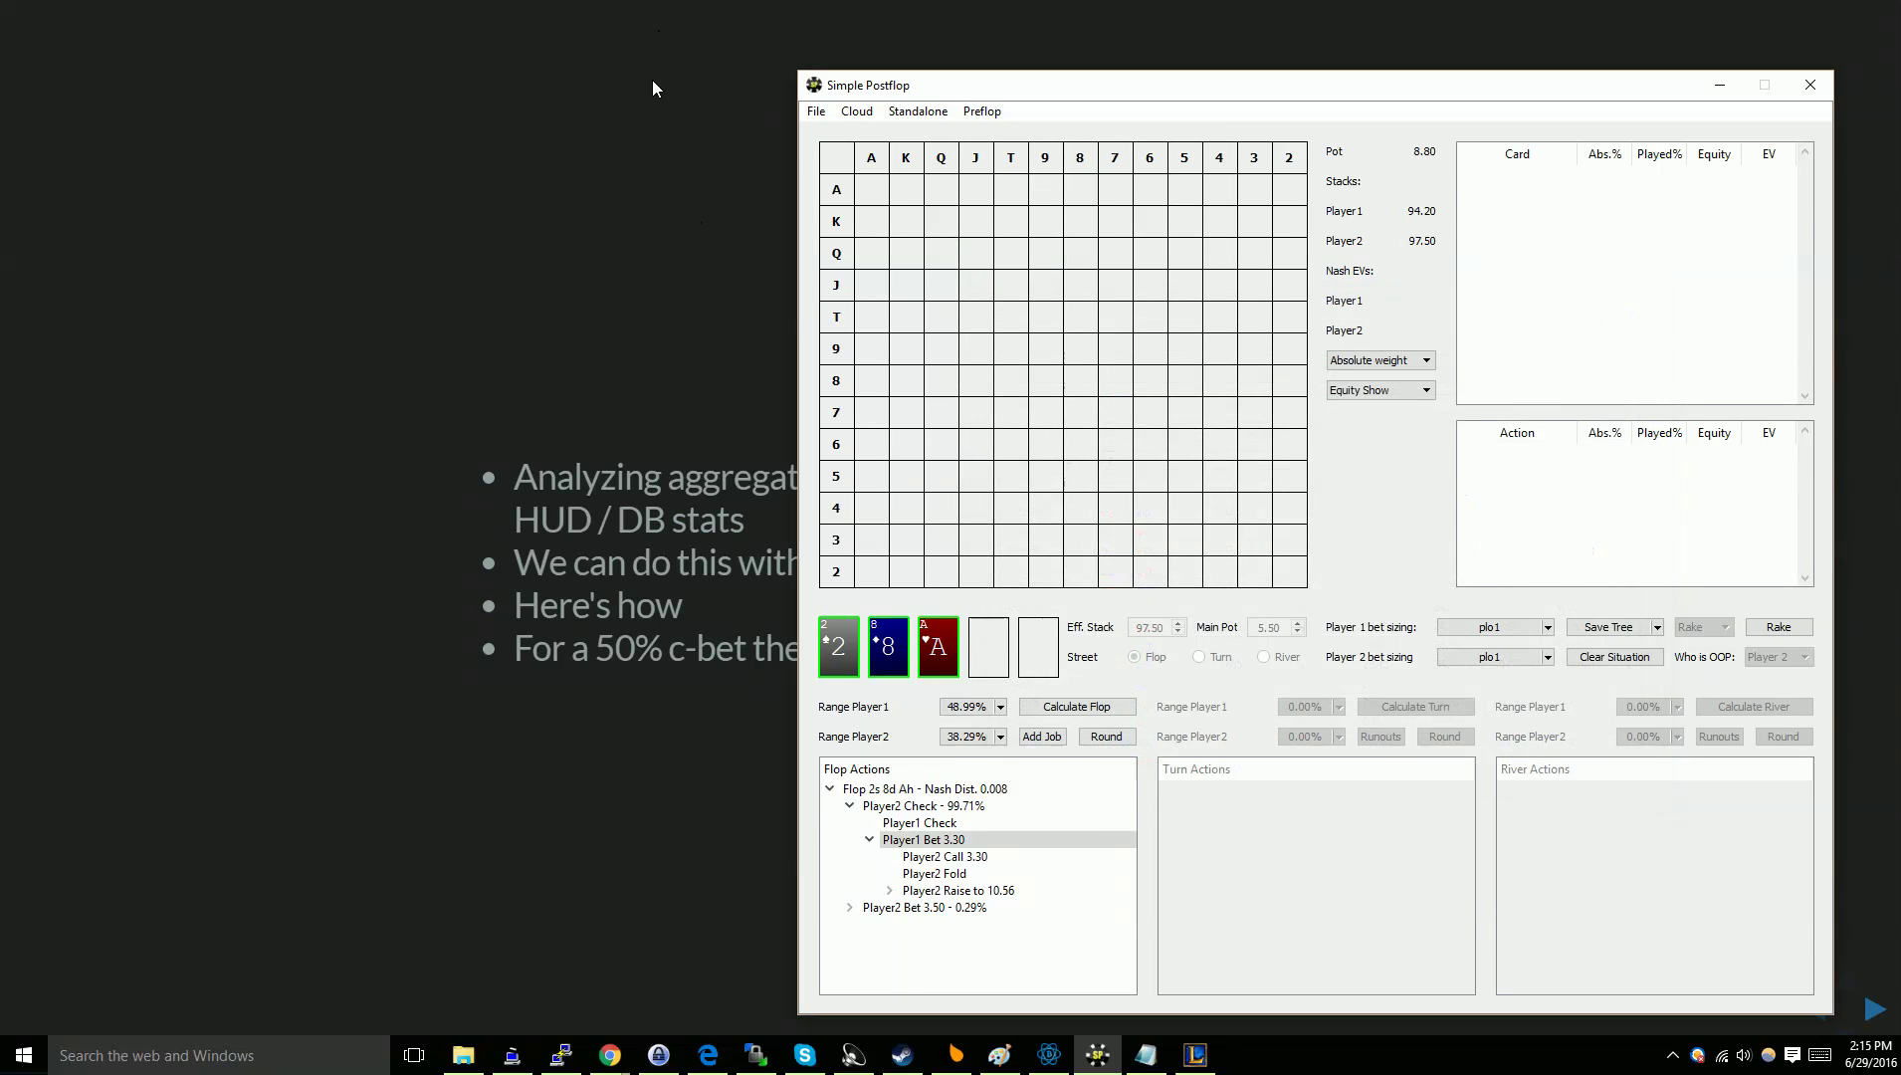